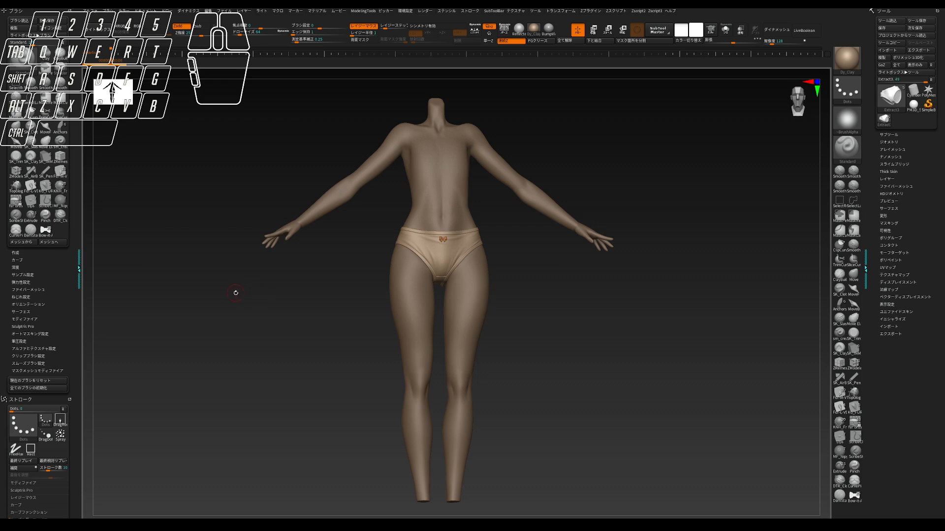
mouse_move(246, 289)
left_mouse_down()
mouse_move(234, 281)
mouse_move(245, 291)
mouse_move(272, 285)
mouse_move(255, 288)
mouse_move(275, 302)
mouse_move(232, 304)
mouse_move(261, 308)
left_mouse_up()
left_click_drag(491, 372, 516, 355)
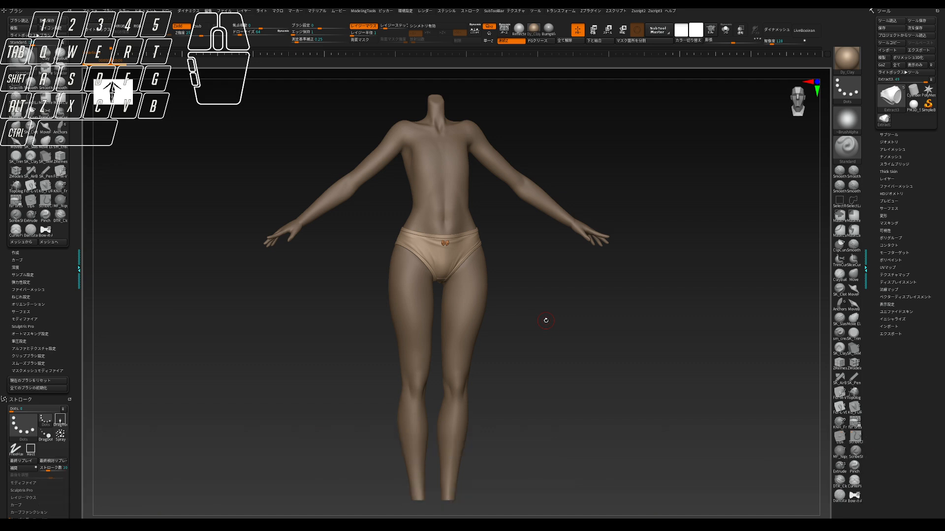
left_click_drag(546, 320, 579, 315)
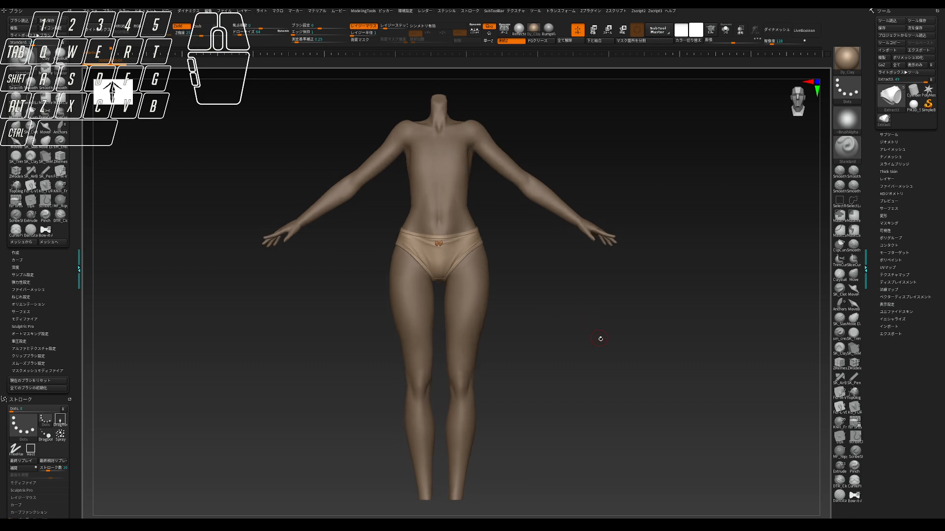
left_click_drag(604, 341, 568, 334)
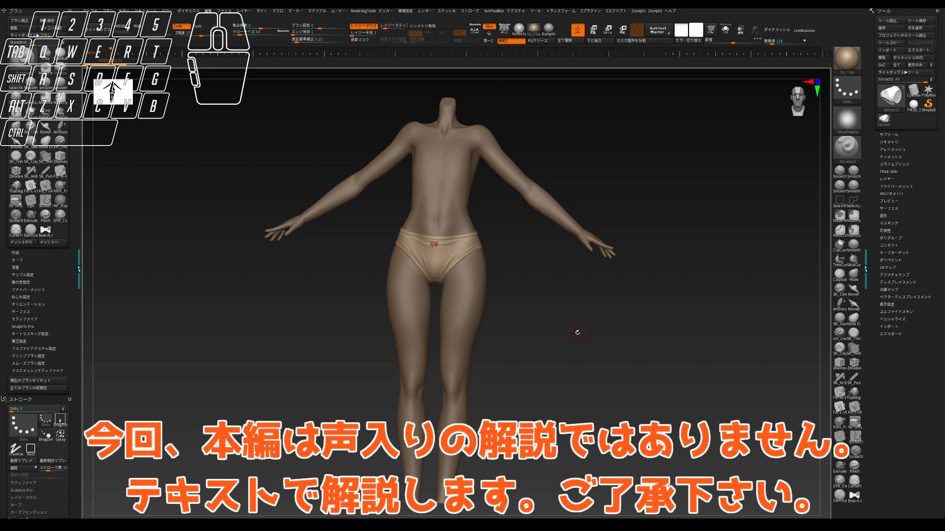
left_click_drag(592, 335, 580, 329)
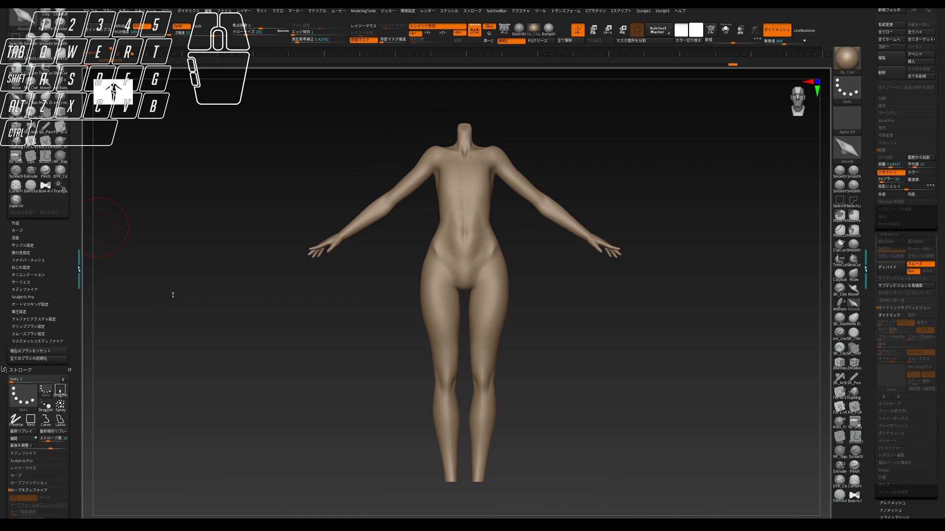
- Mask a rough underwear shape around the hips with the lasso mask, cutting out the leg openings
left_click_drag(494, 301, 595, 307)
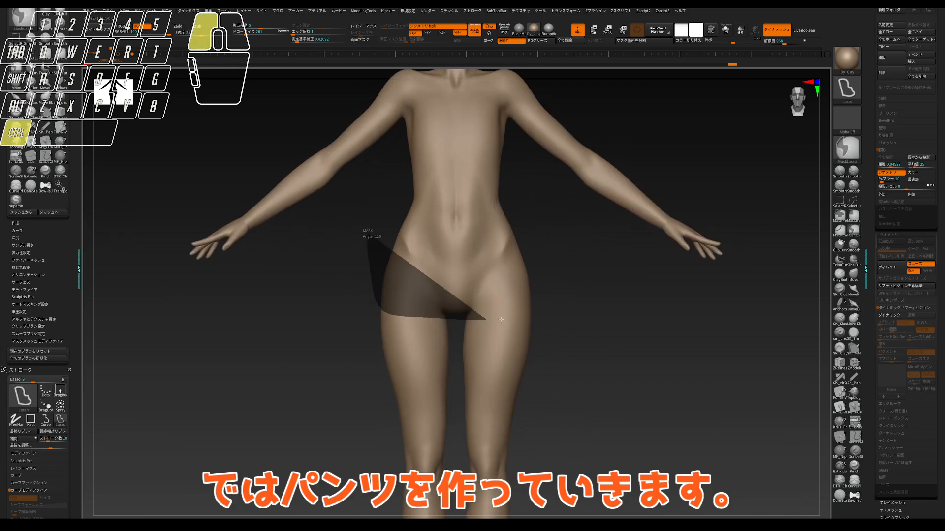
left_click(606, 324, "ctrl")
mouse_move(597, 342)
left_mouse_down("ctrl")
mouse_move(464, 326)
mouse_move(542, 230)
left_mouse_up("ctrl")
mouse_move(476, 366)
left_mouse_down("ctrl")
mouse_move(465, 318)
mouse_move(546, 239)
left_mouse_up("ctrl")
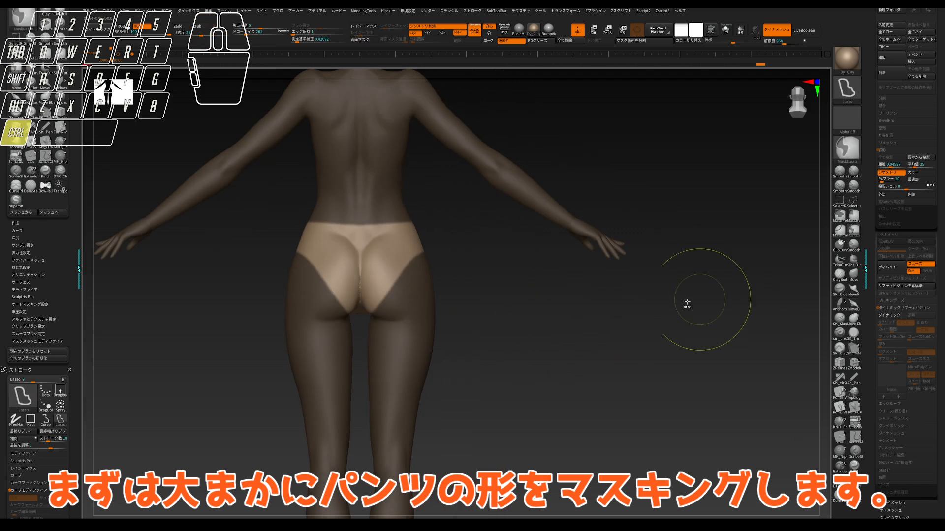
- Correct the mask outline along the leg opening on the back and side of the hips
left_click(702, 306, "ctrl")
mouse_move(395, 327)
left_mouse_down()
mouse_move(400, 260)
mouse_move(366, 293)
left_mouse_up()
left_click_drag(413, 265, 384, 255, "ctrl+alt")
right_click_drag(384, 255, 364, 256)
mouse_move(420, 259)
left_mouse_down("ctrl")
mouse_move(386, 264)
mouse_move(418, 261)
left_mouse_up("ctrl")
left_click_drag(461, 238, 423, 246, "shift")
left_click_drag(512, 271, 464, 316)
left_click(464, 316, "ctrl")
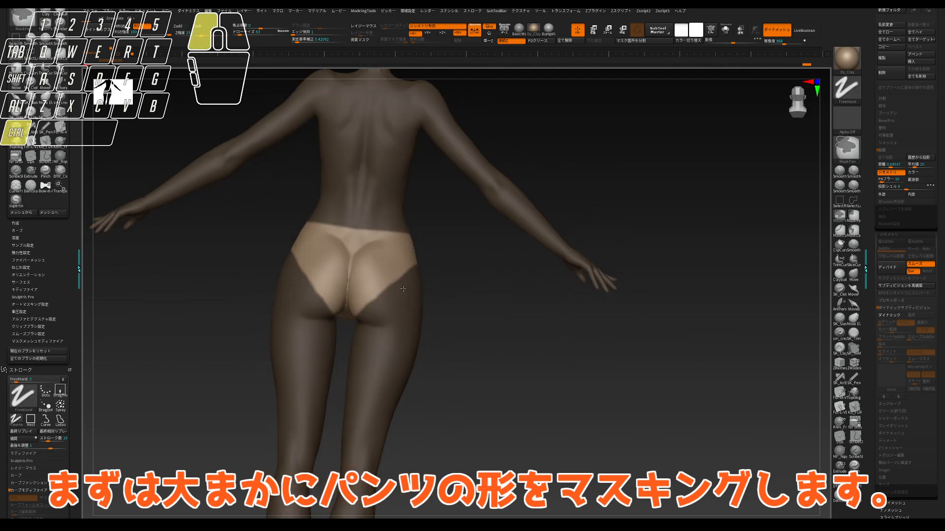
- Invert the mask to cover the underwear area and paint its leg-opening edge cleaner on the back
left_click_drag(456, 277, 447, 287, "shift")
left_click(438, 266, "ctrl")
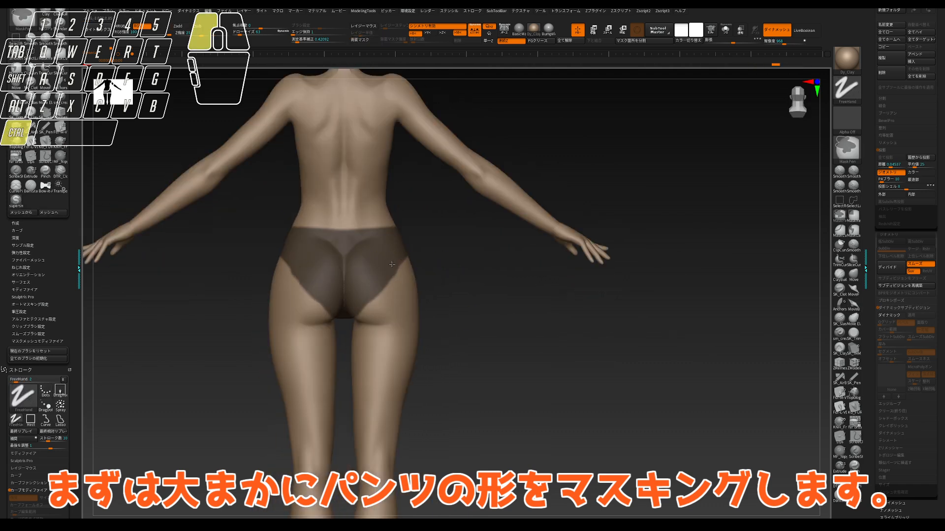
left_click_drag(388, 267, 367, 298, "ctrl")
left_click_drag(445, 280, 455, 255)
left_click_drag(401, 263, 367, 295, "ctrl")
left_click_drag(457, 280, 374, 288)
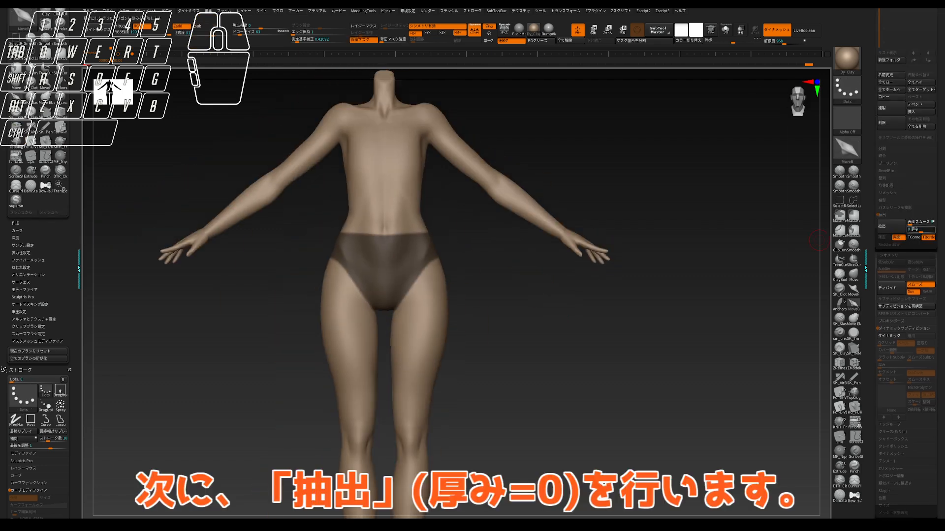
- Extract the masked area as a separate mesh with thickness 0 and isolate it
key("Return")
left_click(890, 226)
left_click(883, 238)
key("Down")
key("alt+shift+s")
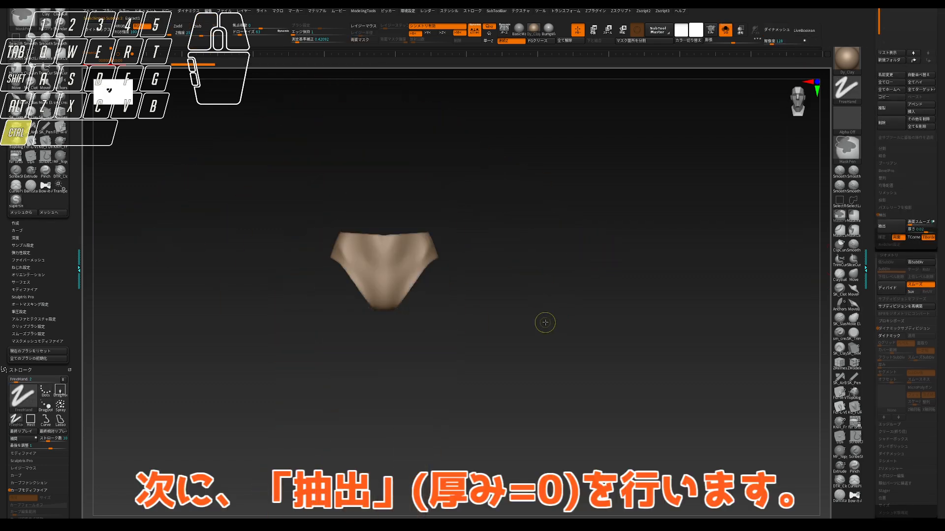
- Display the extracted mesh's polygroups and invert the mask so only the border area stays editable
key("shift+f")
key("f")
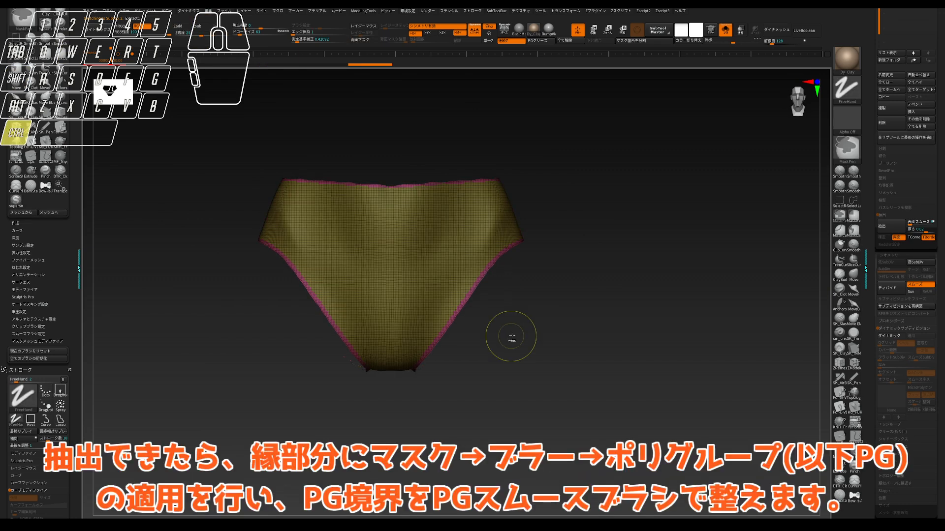
left_click(578, 366, "ctrl")
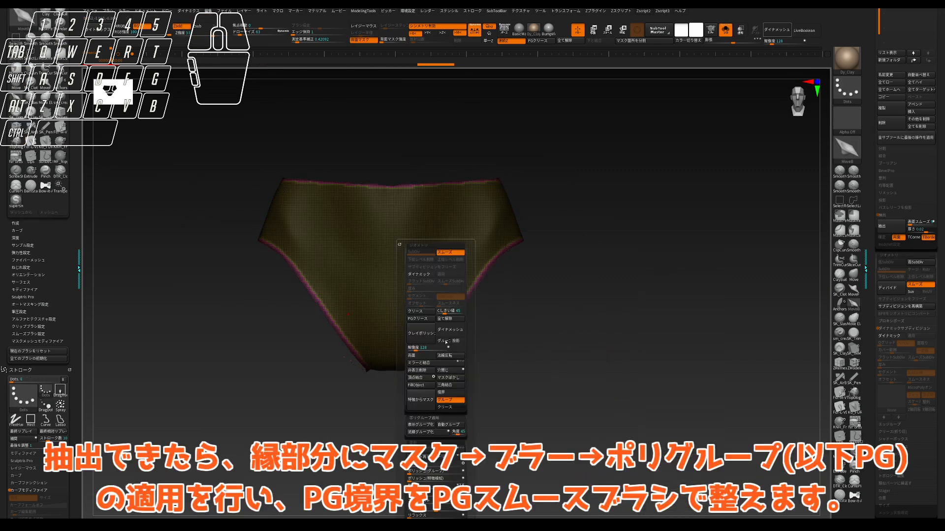
- Smooth the polygroup border along the waist and leg openings with the Smooth Groups brush
left_click_drag(428, 325, 436, 342, "shift")
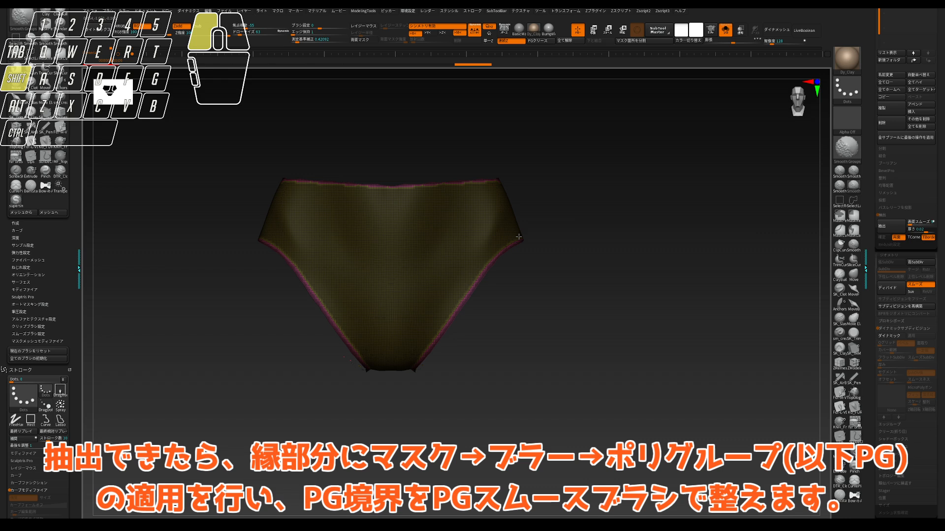
left_click_drag(586, 276, 546, 315)
mouse_move(610, 295)
left_mouse_down()
mouse_move(715, 330)
mouse_move(684, 317)
mouse_move(789, 375)
mouse_move(745, 315)
mouse_move(707, 295)
mouse_move(699, 261)
left_mouse_up()
left_click_drag(602, 447, 621, 442, "shift")
mouse_move(639, 433)
left_mouse_down()
mouse_move(626, 409)
mouse_move(738, 320)
left_mouse_up()
mouse_move(630, 385)
left_mouse_down("shift")
mouse_move(660, 355)
mouse_move(748, 315)
left_mouse_up("shift")
left_click_drag(755, 276, 799, 253, "shift")
- Show only the main polygroup of the underwear mesh and delete the hidden geometry
left_click_drag(787, 344, 449, 333)
left_click(581, 335, "ctrl+shift")
key("space")
left_click(698, 373)
- Show the body again and inflate the underwear mesh by 2 so it sits above the skin
key("s")
left_click_drag(740, 266, 663, 268, "alt")
key("space")
key("space")
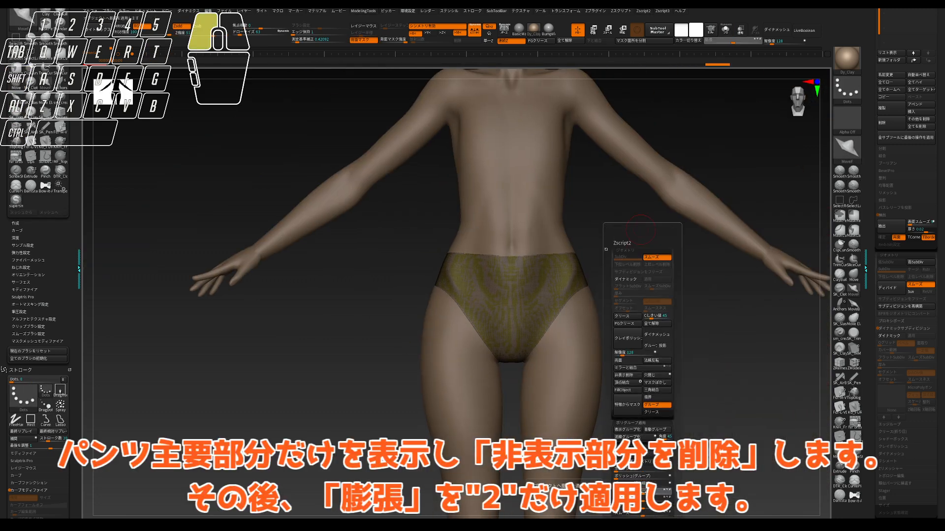
key("shift+f")
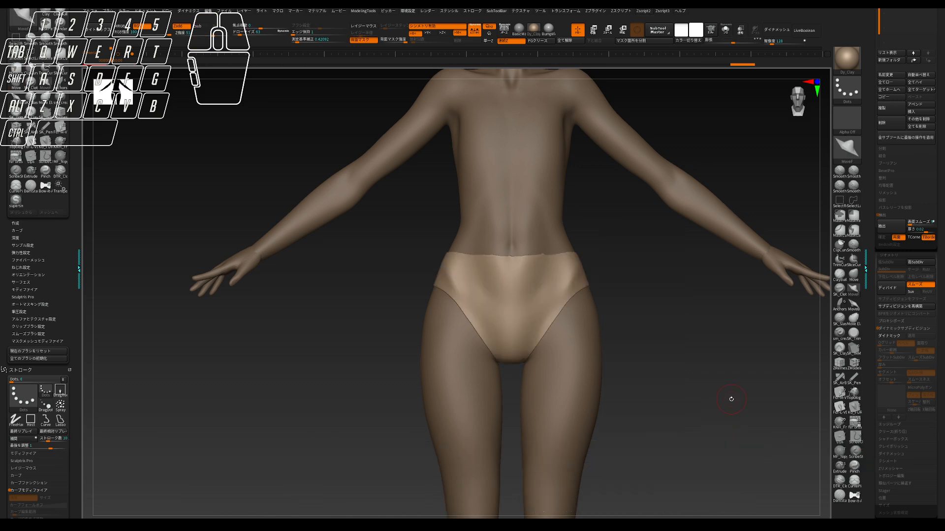
- Mask the underwear mesh's open edges, blur the mask, and make the masked band a separate polygroup
key("space")
left_click(664, 334)
key("shift+f")
left_click_drag(622, 318, 663, 339, "alt")
key("ctrl+z")
key("space")
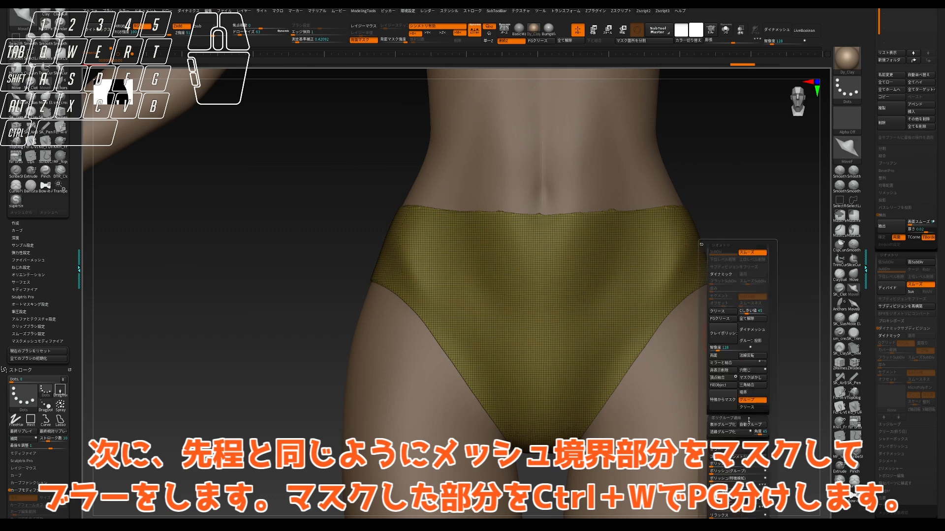
left_click(732, 401)
left_click(221, 314, "ctrl")
left_click(397, 303, "ctrl")
key("ctrl+w")
- Mask the polygroup borders, invert the mask, and even out the trim boundaries with the Smooth Groups brush
left_click_drag(269, 300, 152, 302, "alt")
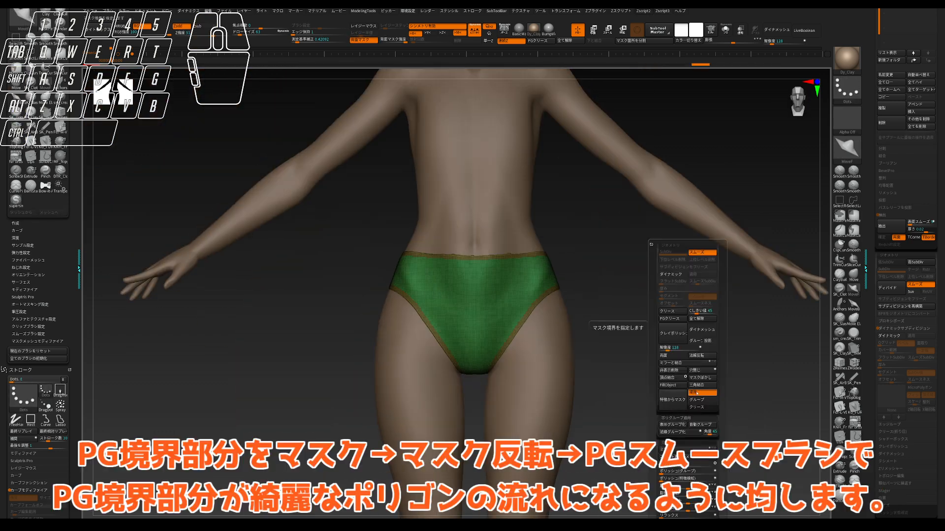
key("ctrl+i")
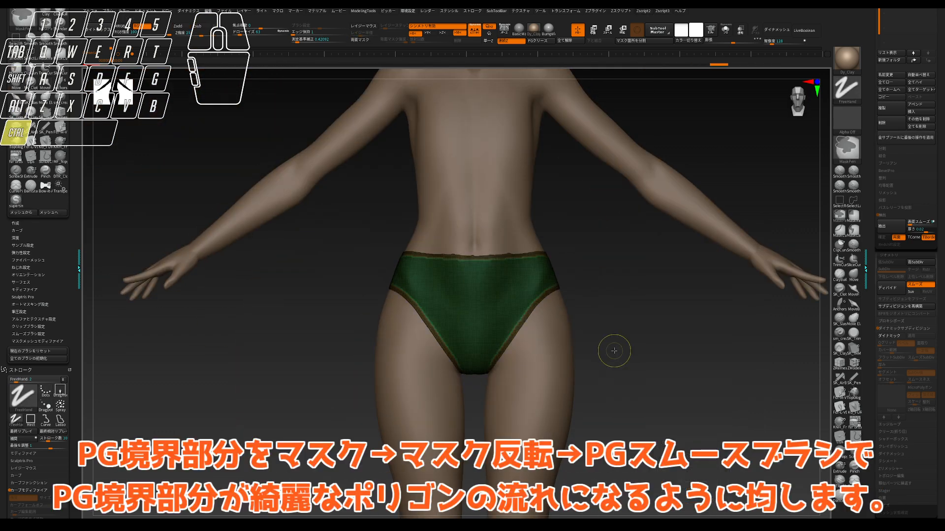
mouse_move(611, 348)
left_mouse_down("alt")
mouse_move(567, 306)
mouse_move(475, 327)
left_mouse_up("alt")
left_click_drag(718, 254, 704, 254)
left_click_drag(649, 241, 662, 236, "shift")
left_click_drag(772, 236, 610, 256)
left_click_drag(585, 300, 521, 319)
left_click_drag(443, 335, 300, 317, "alt")
mouse_move(758, 204)
left_mouse_down("shift")
mouse_move(774, 193)
mouse_move(756, 306)
mouse_move(767, 394)
left_mouse_up("shift")
left_click_drag(536, 182, 571, 236, "shift")
mouse_move(472, 418)
left_mouse_down()
mouse_move(501, 459)
mouse_move(671, 494)
mouse_move(527, 454)
mouse_move(287, 420)
mouse_move(223, 459)
left_mouse_up()
- Slice the underwear mesh vertically down its centre to split it into two polygroup halves
key("ctrl+shift+s")
left_click_drag(655, 168, 532, 418, "ctrl+shift")
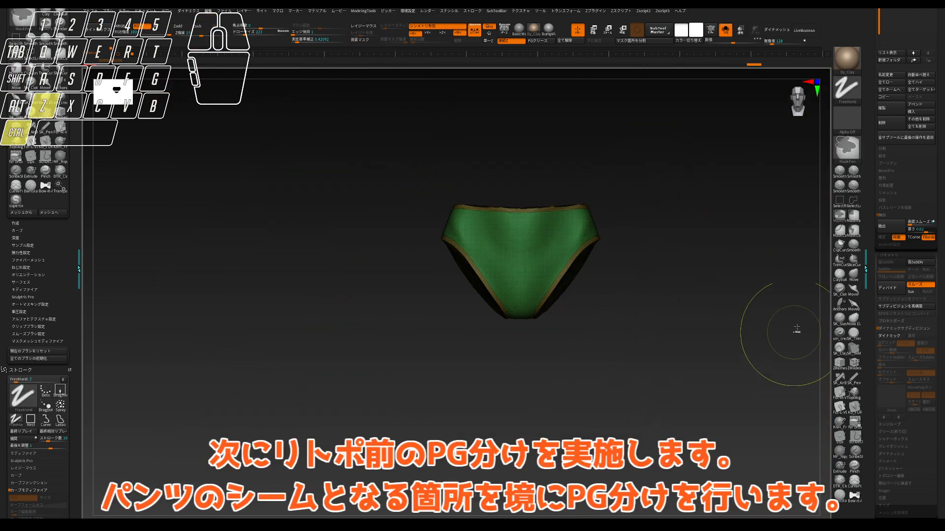
key("x")
left_click_drag(520, 188, 523, 411, "ctrl+shift")
mouse_move(655, 437)
left_mouse_down("alt")
mouse_move(611, 426)
mouse_move(615, 411)
mouse_move(658, 397)
left_mouse_up("alt")
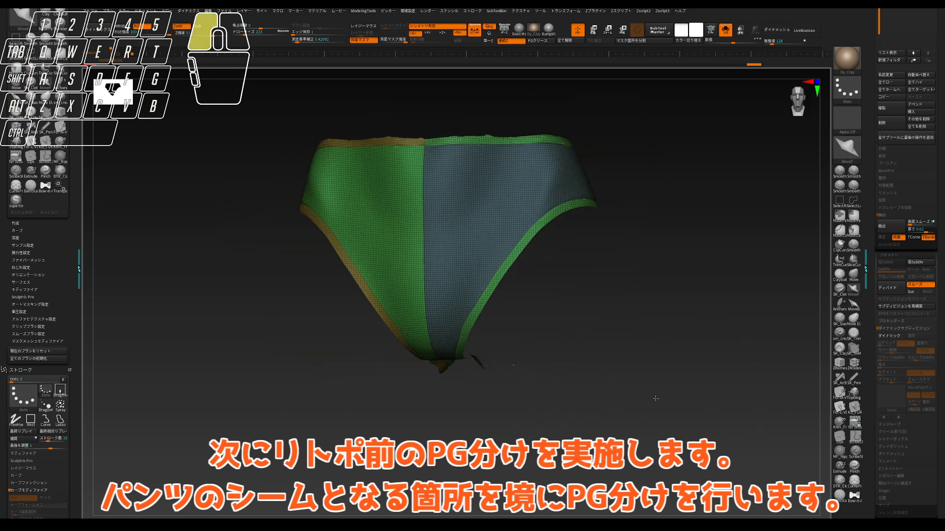
- Hide the waist and leg trim polygroup on one half of the mesh using SelectRect
left_click(840, 200, "ctrl+shift")
left_click(425, 150, "ctrl+shift")
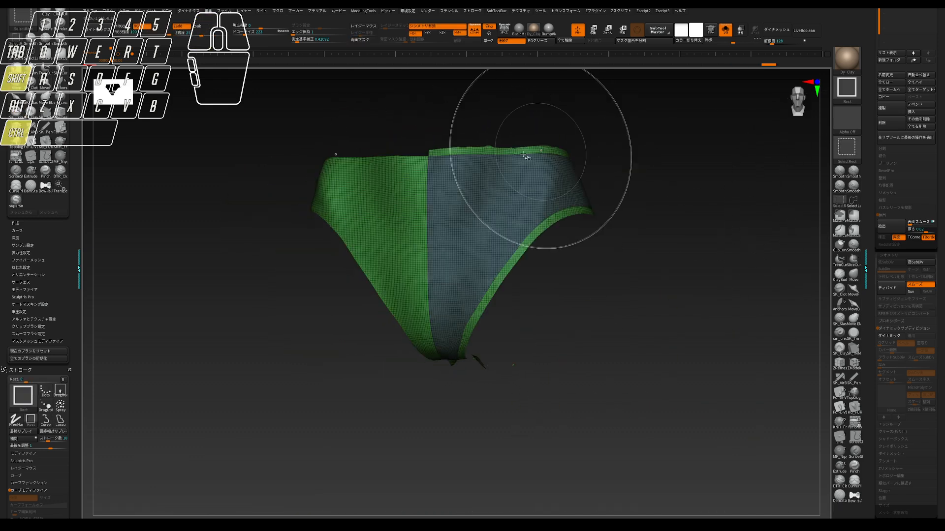
left_click(692, 162, "ctrl+shift")
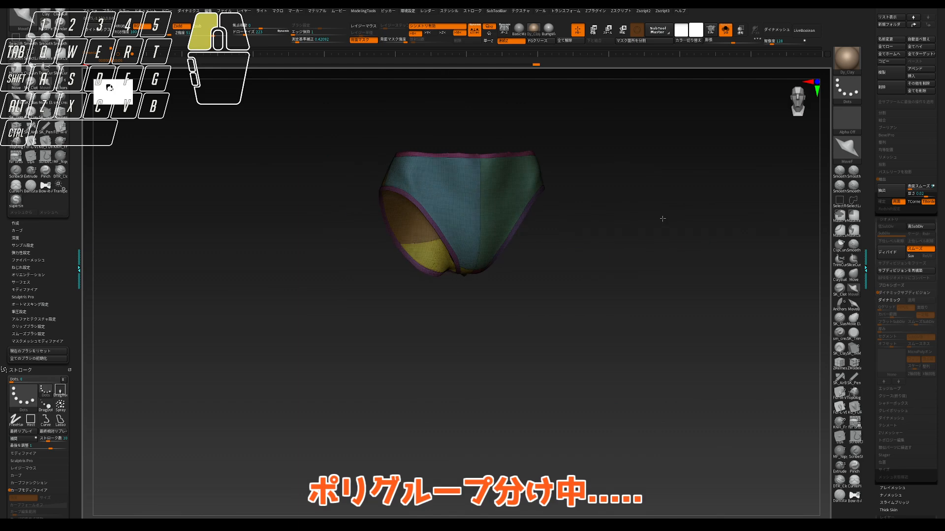
- Isolate the panels by polygroup and merge the mirrored halves into matching front, back, gusset and trim groups
left_click_drag(662, 218, 331, 264, "alt")
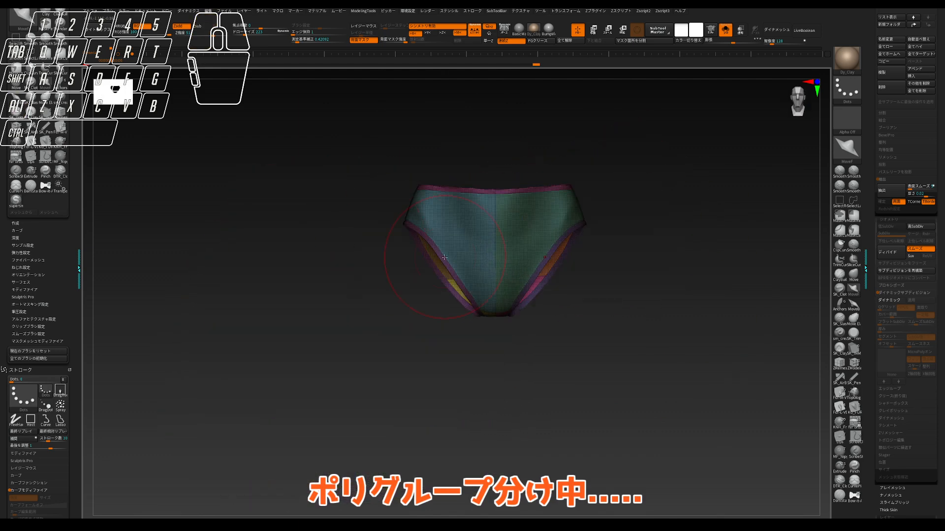
key("ctrl+shift")
left_click(839, 201, "ctrl+shift")
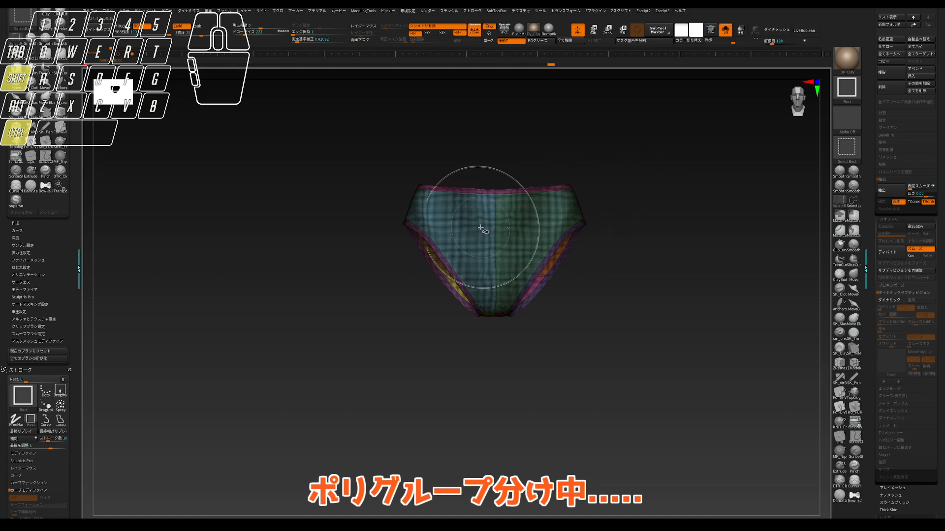
left_click(479, 220, "ctrl+shift")
key("ctrl+z")
key("ctrl+shift+z")
left_click_drag(677, 222, 662, 166)
left_click(484, 252, "ctrl+shift")
left_click_drag(632, 236, 644, 246, "ctrl+shift")
left_click_drag(465, 239, 703, 285)
left_click(581, 306, "ctrl+shift")
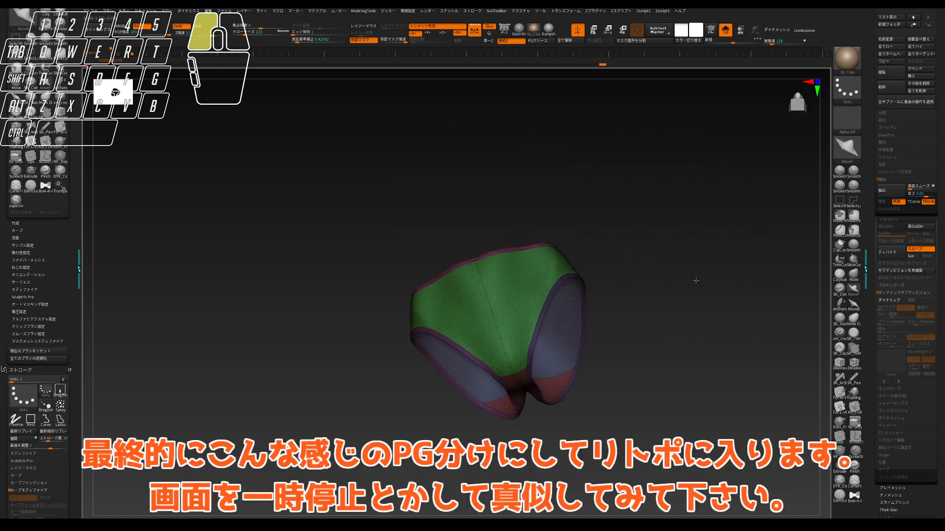
- Retopologize the grouped underwear mesh with ZRemesher, keeping the polygroups
left_click_drag(695, 281, 742, 249)
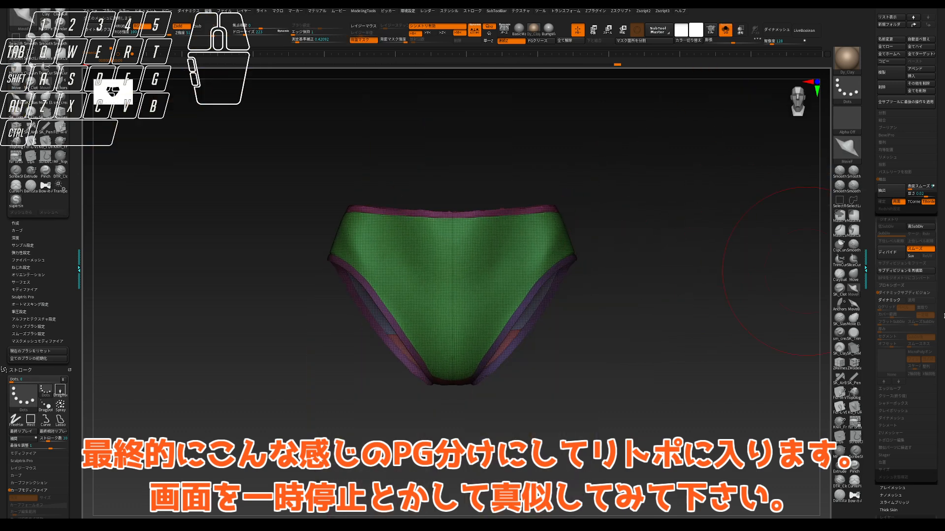
scroll(916, 331, "down", 5)
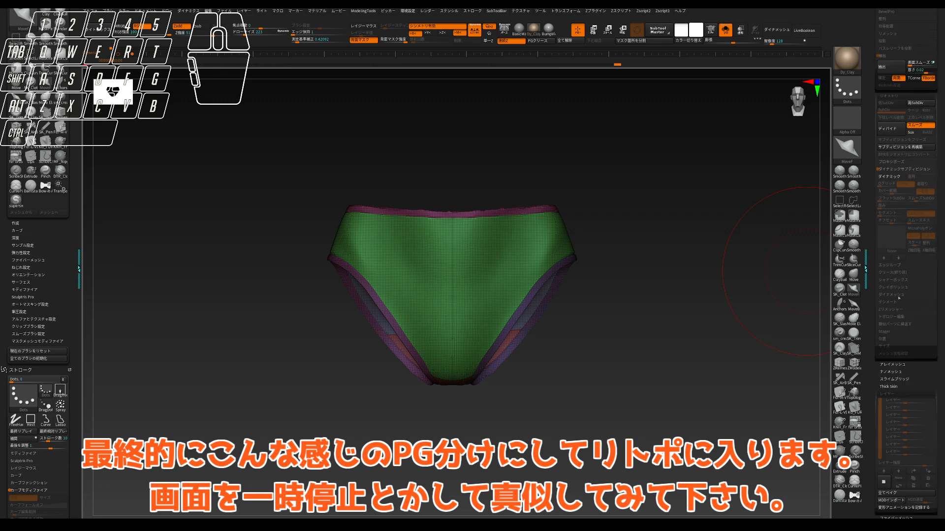
left_click(898, 308)
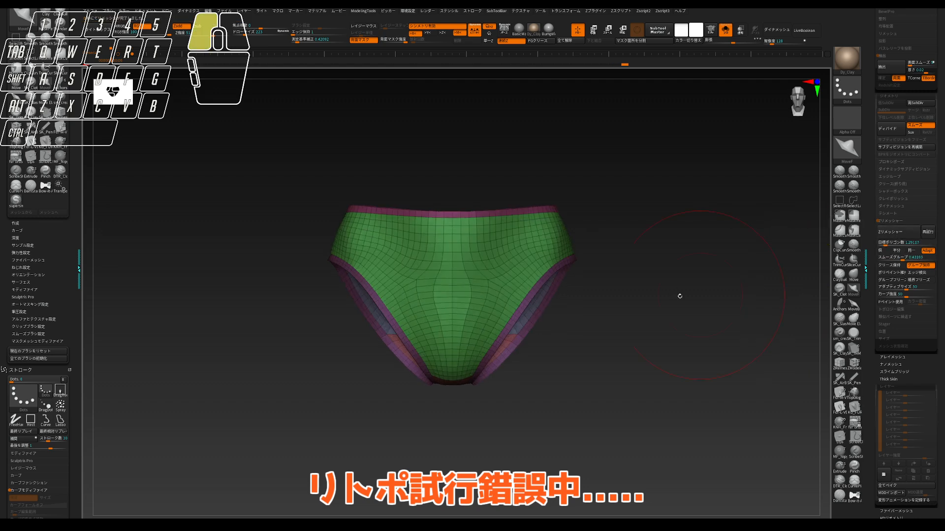
- Place ZRemesher guide curves along the polygroup borders of the underwear mesh
left_click_drag(662, 340, 825, 377)
left_click(839, 363)
left_click_drag(681, 386, 665, 438)
mouse_move(752, 276)
left_mouse_down()
mouse_move(757, 323)
mouse_move(748, 305)
left_mouse_up()
key("x")
left_click(754, 454)
left_click_drag(728, 389, 733, 334)
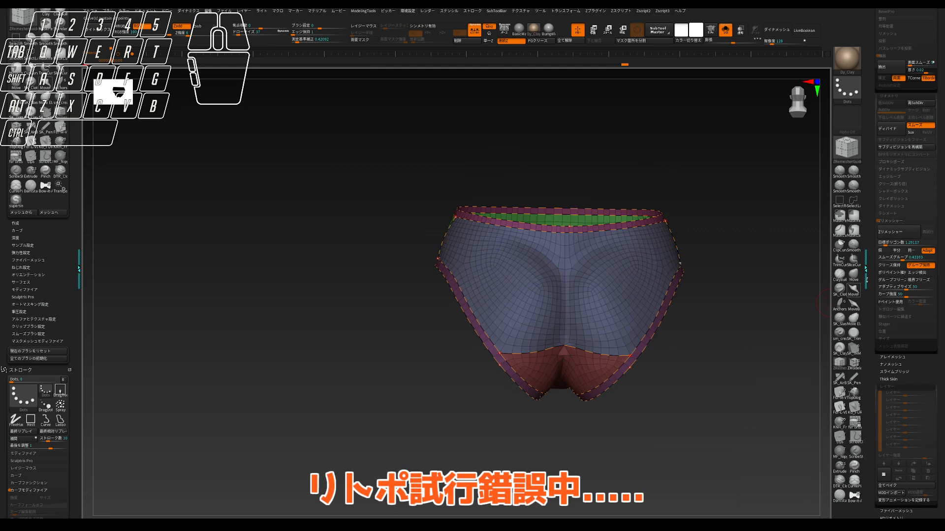
- Set the ZRemesher polygon target to Half and try remeshing the underwear
key("x")
left_click(896, 250)
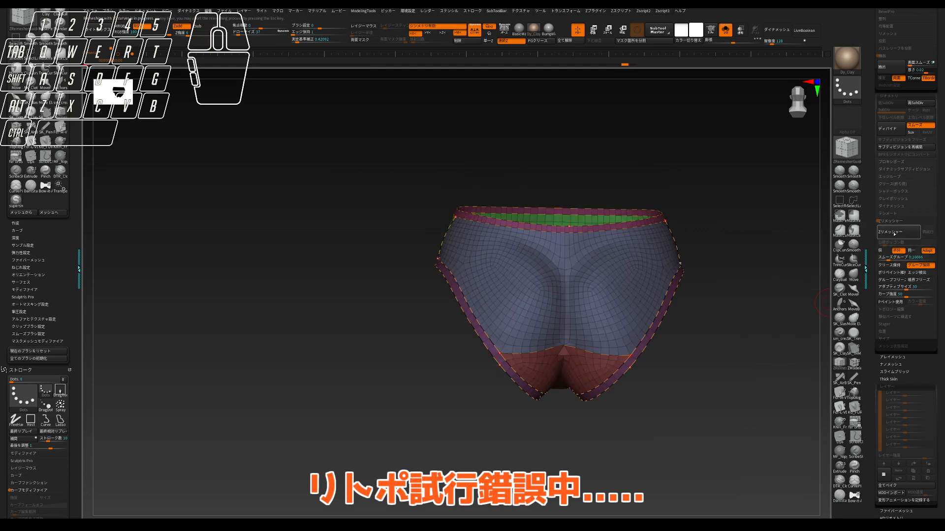
left_click(898, 232)
left_click_drag(738, 275, 743, 300)
key("ctrl+z")
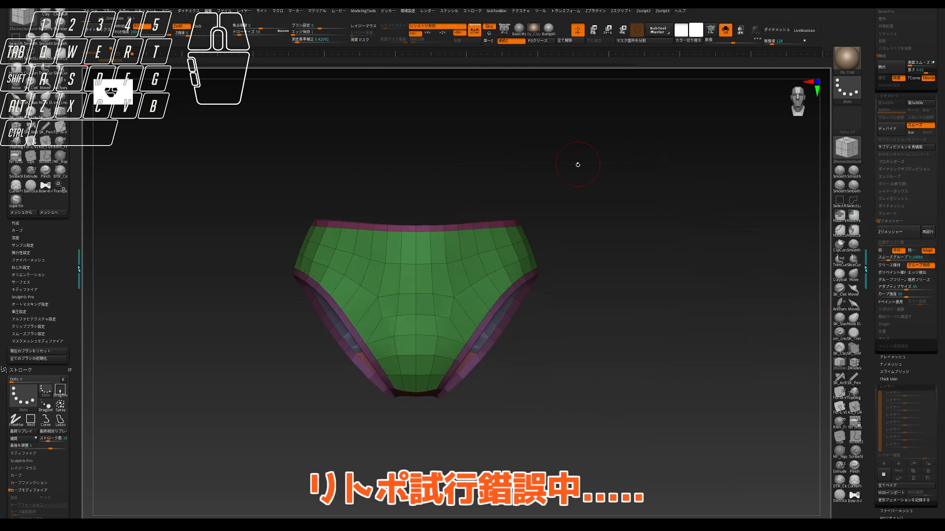
- Undo the last remesh and run ZRemesher again with the Half target
key("x")
left_click_drag(667, 227, 478, 207)
key("ctrl+z")
key("x")
left_click(898, 231)
- Set the ZModeler point action to Slide and tidy the distorted polygons on the underwear mesh
key("2")
key("s")
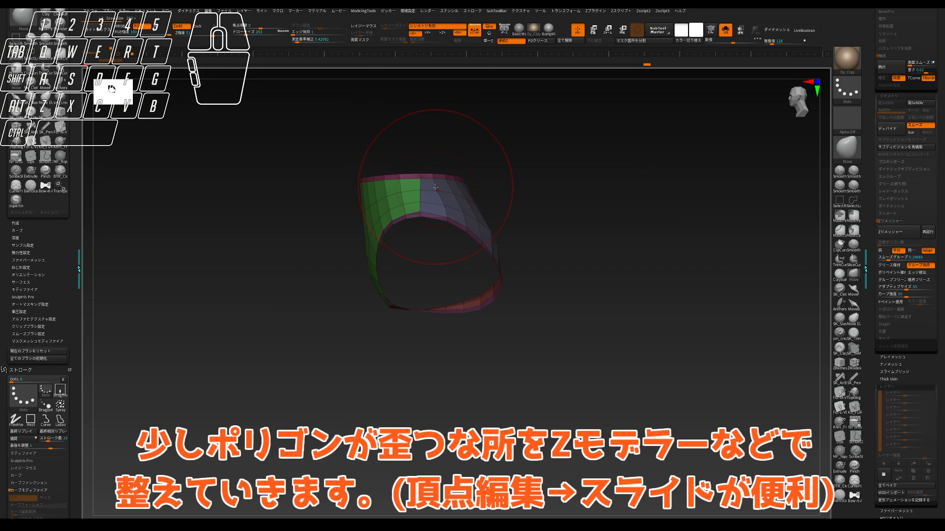
right_click_drag(418, 181, 460, 206, "alt")
key("3")
key("space")
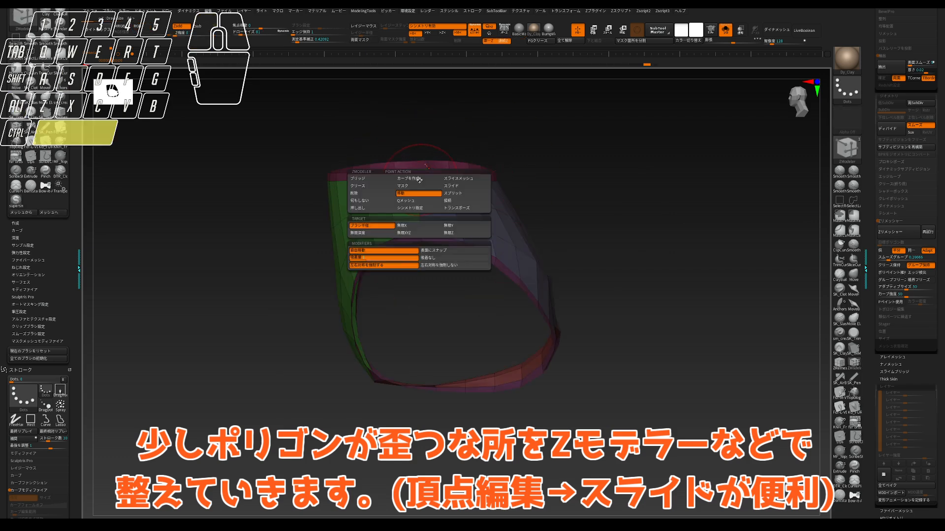
left_click(454, 186)
key("s")
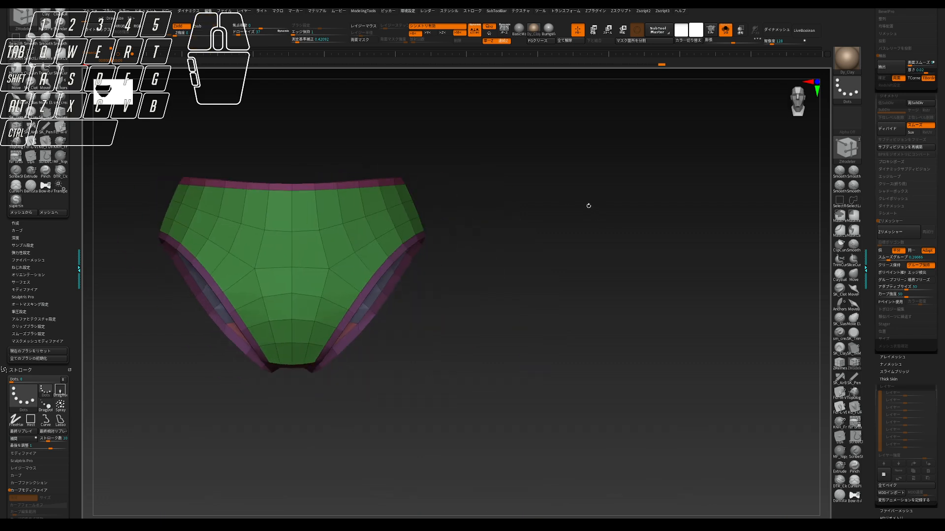
left_click_drag(588, 205, 626, 169)
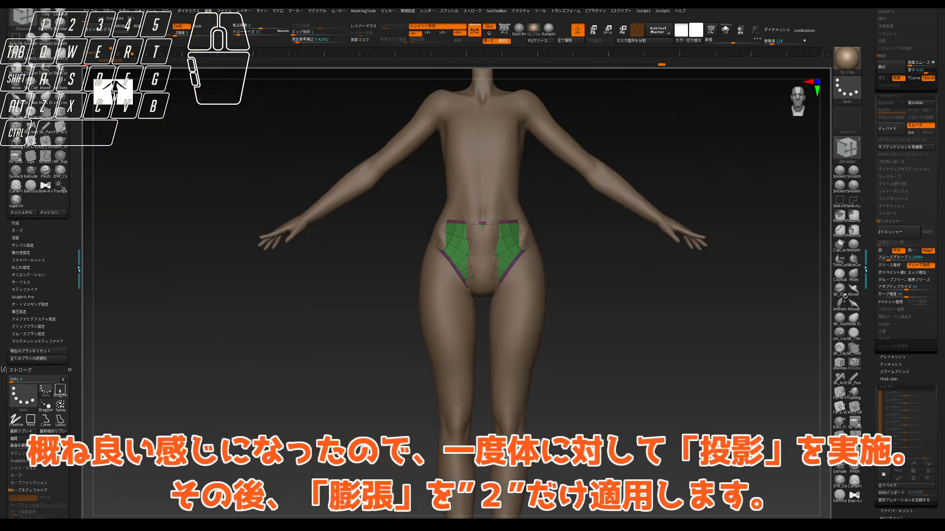
- Project the underwear mesh onto the body and inflate it by 2
left_click(853, 303)
scroll(906, 210, "up", 5)
left_click(885, 361)
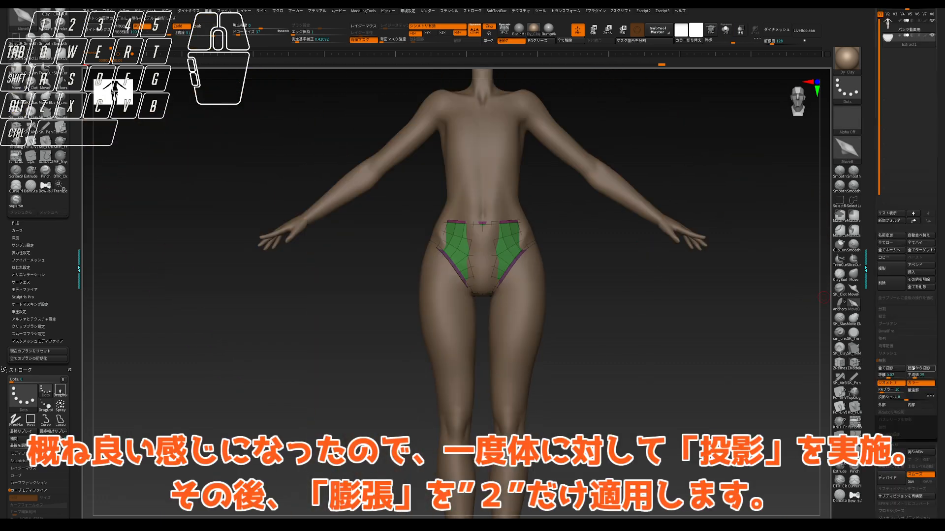
key("shift+s")
mouse_move(713, 371)
left_mouse_down()
mouse_move(709, 291)
mouse_move(711, 364)
left_mouse_up()
key("w")
key("v")
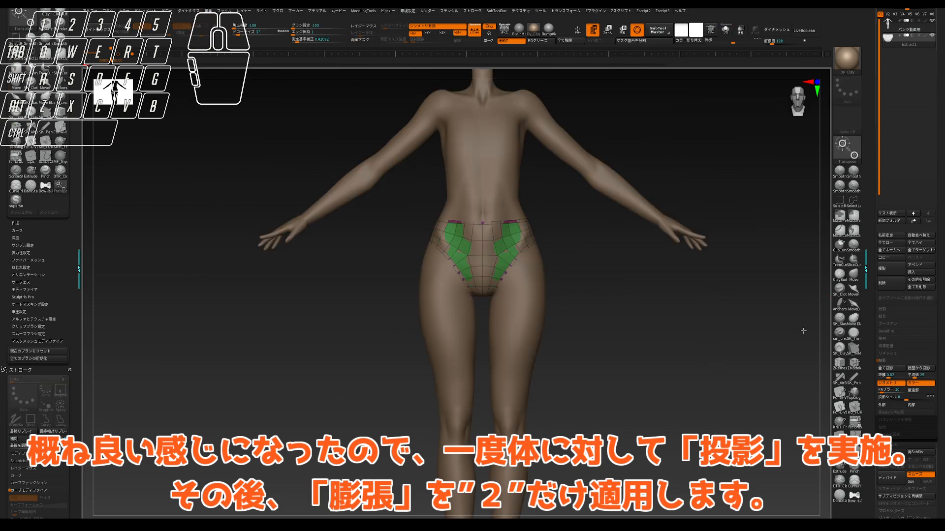
key("space")
left_click_drag(716, 488, 742, 488)
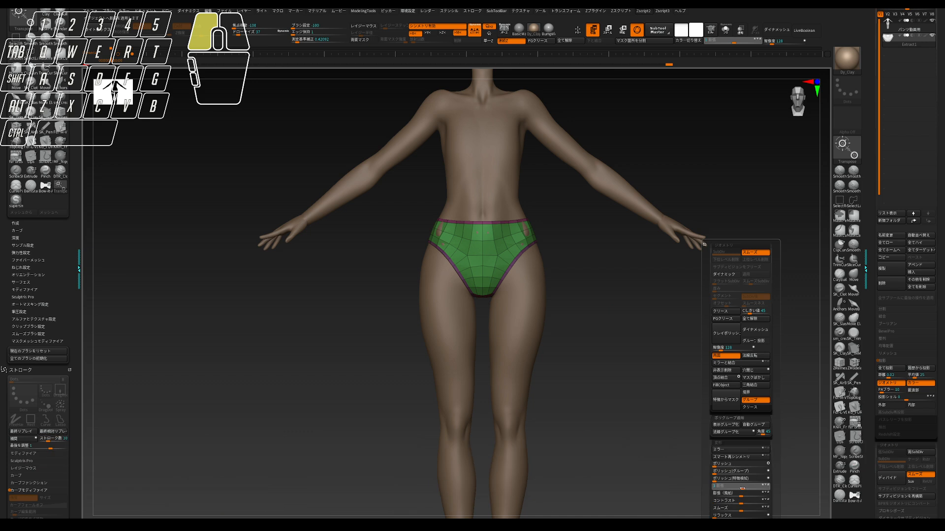
- Switch to the ZModeler brush and set the Slide action for adjusting the border along the leg opening
key("shift+f")
left_click_drag(733, 381, 649, 357)
left_click_drag(679, 364, 551, 346)
mouse_move(678, 358)
left_mouse_down()
mouse_move(622, 353)
mouse_move(645, 316)
mouse_move(561, 344)
left_mouse_up()
key("shift+f")
key("q")
key("b")
key("z")
key("m")
key("space")
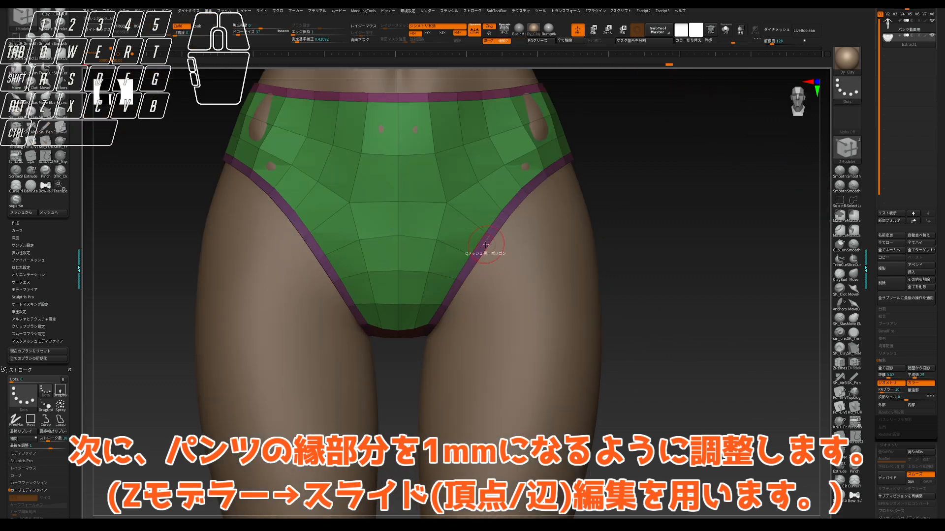
key("space")
left_click(475, 336)
left_click_drag(478, 240, 482, 243)
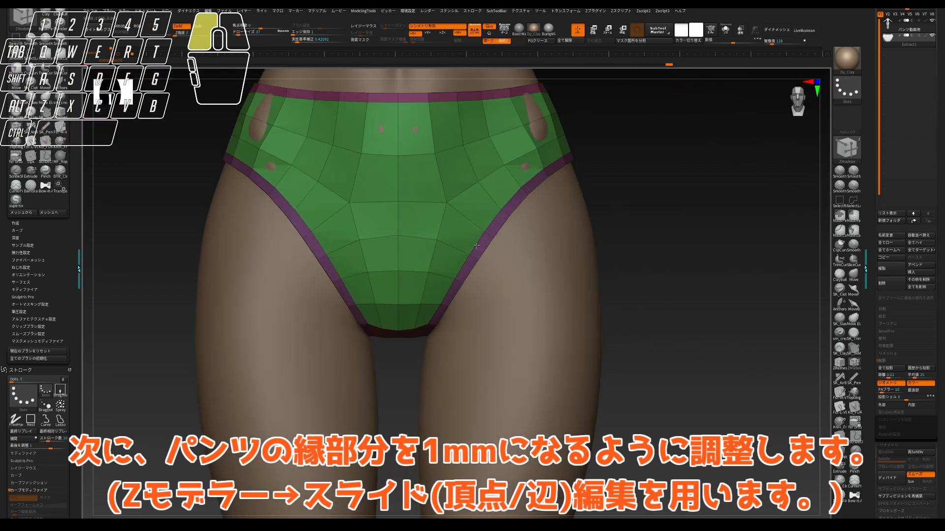
- Mask the isolated underwear by its polygroup borders and invert the mask so only the border edges can move
key("g")
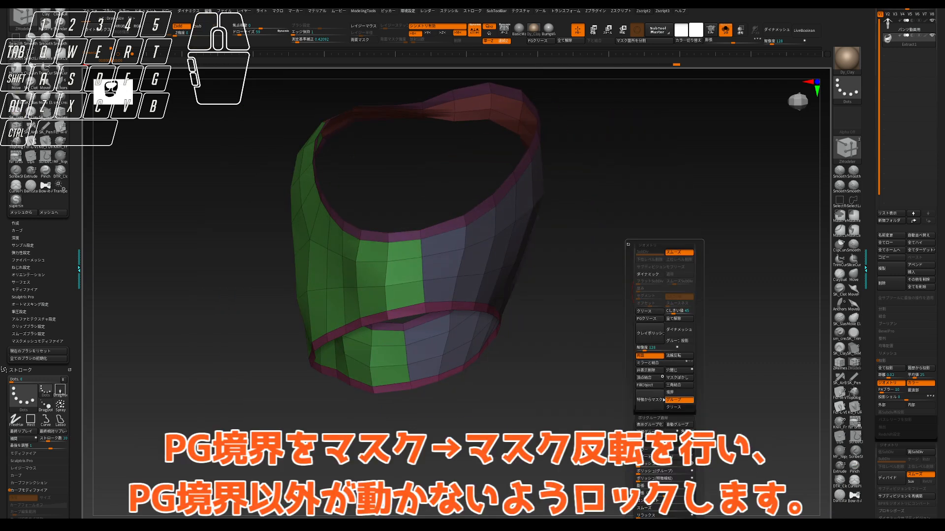
left_click(657, 400)
key("ctrl+i")
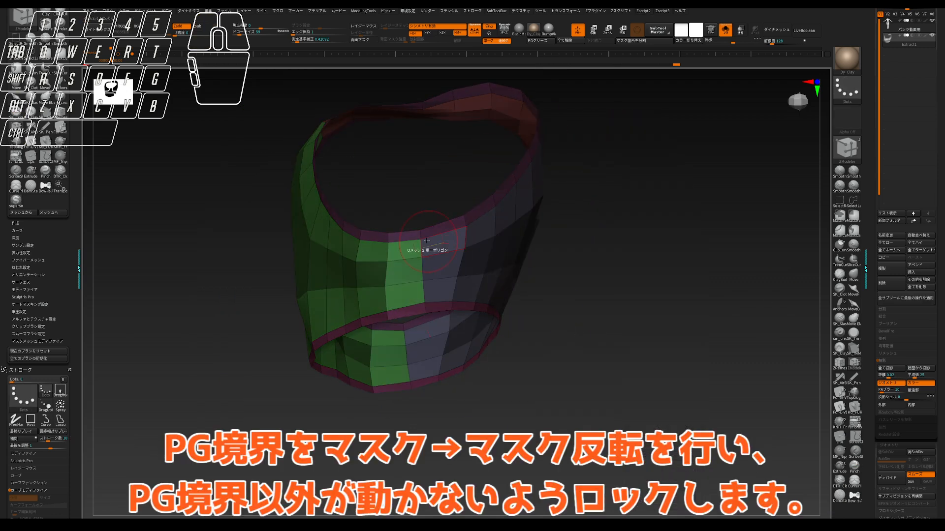
- Measure the width of the waistband border with the Transpose line
left_click_drag(600, 248, 555, 249)
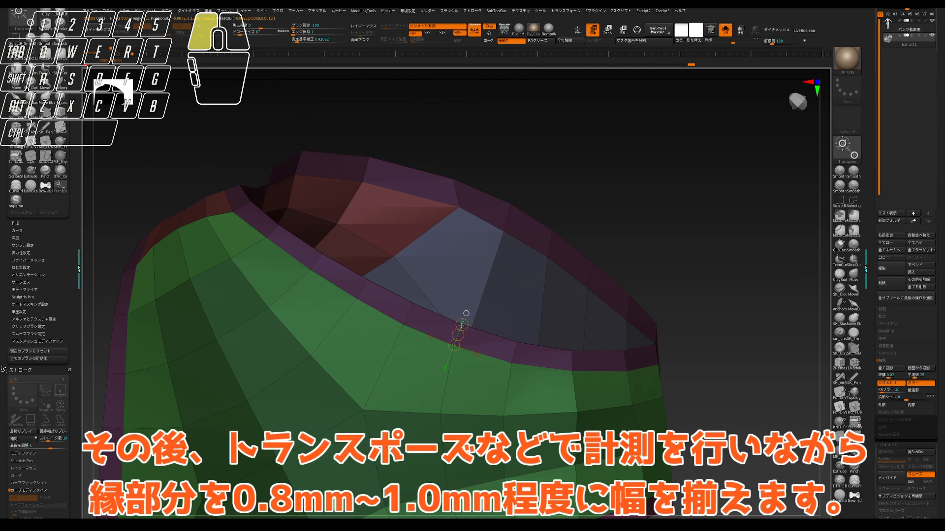
left_click_drag(625, 231, 351, 87)
left_click_drag(556, 96, 585, 143)
left_click(538, 304)
key("q")
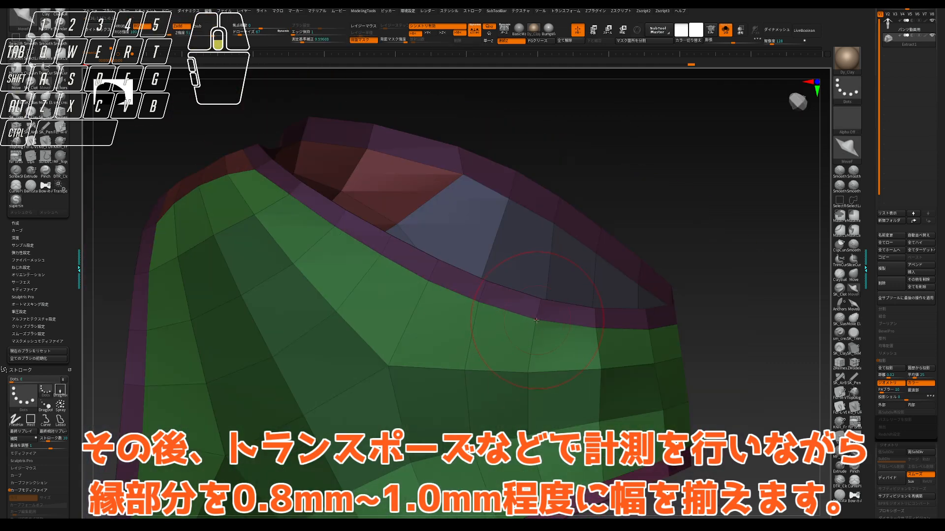
- Slide the waistband's lower border edge with ZModeler to even its width to about 0.8–1.0 mm
left_click_drag(536, 320, 536, 322)
key("b")
key("z")
key("m")
mouse_move(635, 212)
left_mouse_down()
mouse_move(683, 238)
mouse_move(728, 246)
left_mouse_up()
key("s")
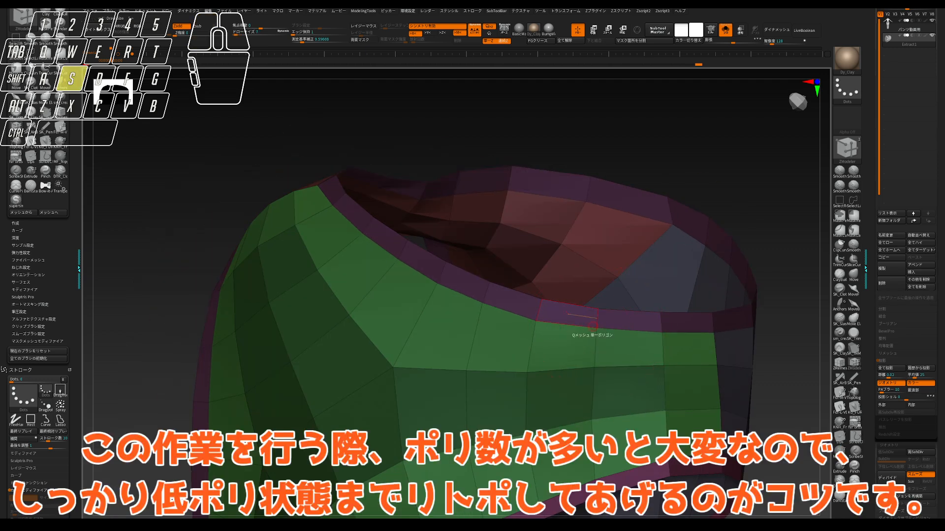
left_click(595, 328)
left_click_drag(699, 182, 536, 113, "alt")
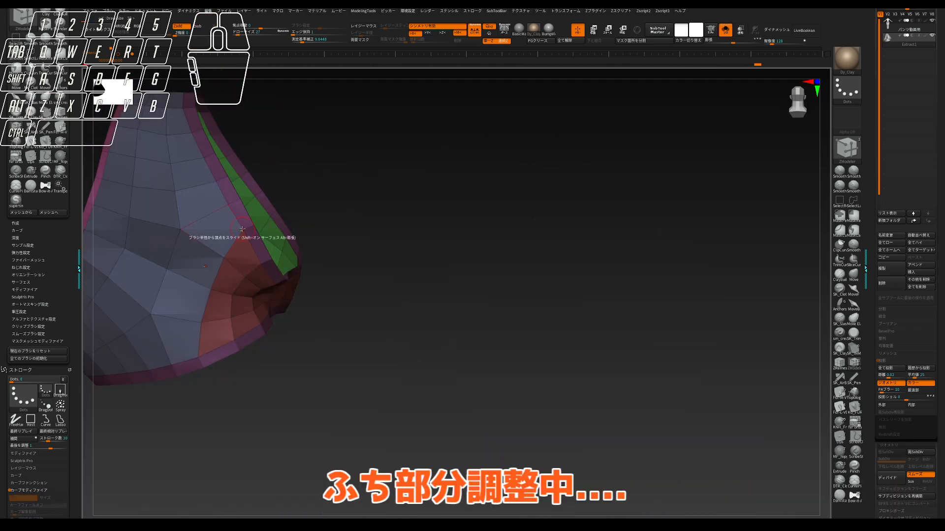
- Return to the ZModeler brush and adjust the leg-opening border at the back of the underwear
key("b")
key("m")
key("b")
key("b")
key("z")
key("m")
left_click_drag(374, 276, 443, 305)
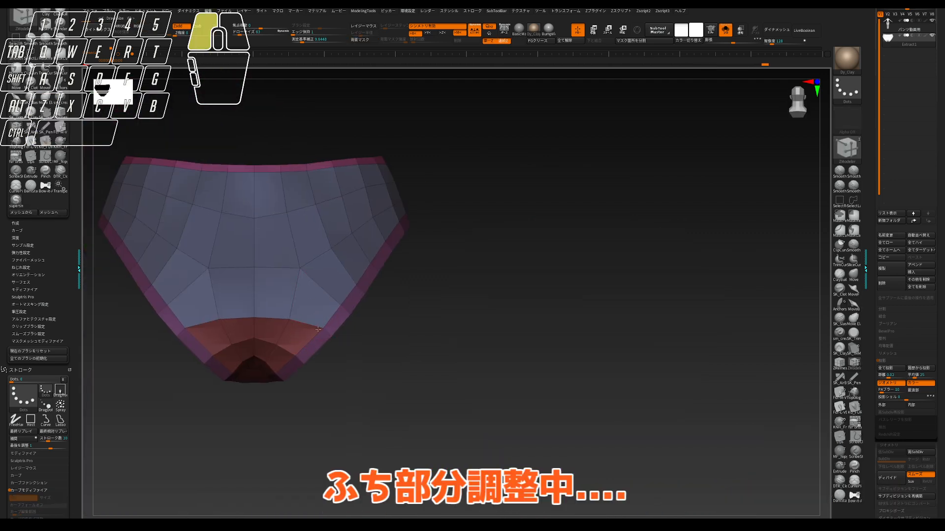
- Clear the mask and slide the border points where the rear leg openings meet the crotch panel
left_click_drag(323, 325, 397, 363, "alt")
key("x")
key("x")
left_click_drag(541, 359, 581, 384, "ctrl")
key("w")
key("q")
left_click_drag(286, 394, 287, 394)
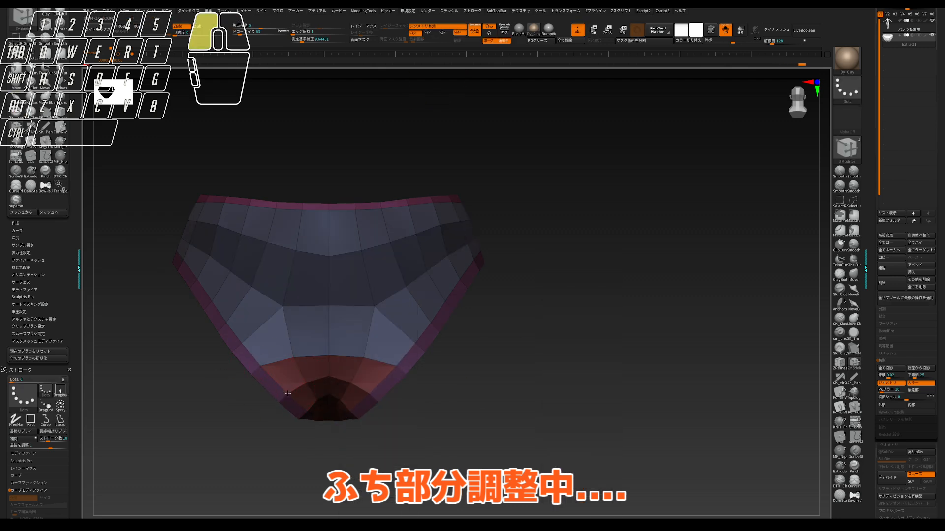
left_click_drag(192, 387, 173, 396)
key("t")
key("t")
left_click_drag(398, 367, 397, 366)
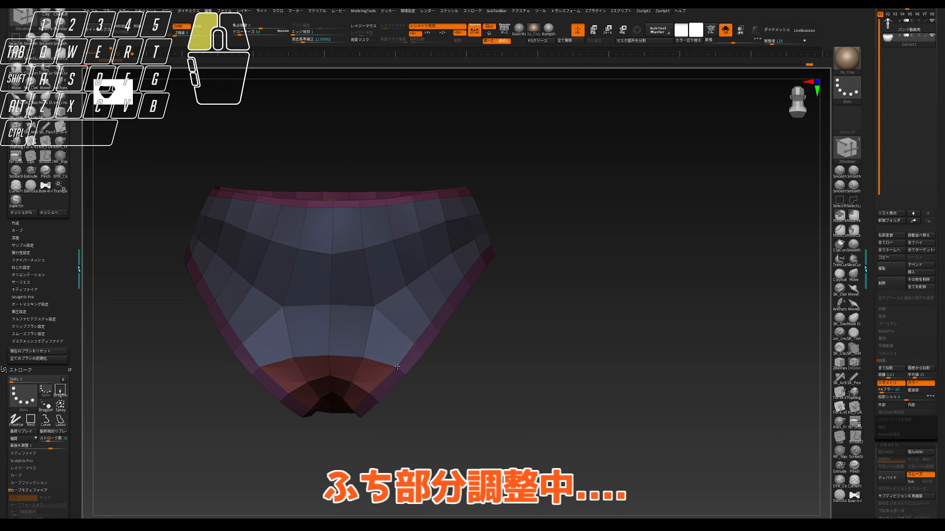
- Even out the remaining border width around the underwear's openings
mouse_move(531, 320)
left_mouse_down()
mouse_move(500, 353)
mouse_move(580, 305)
left_mouse_up()
key("2")
mouse_move(635, 315)
left_mouse_down()
mouse_move(652, 297)
mouse_move(552, 365)
mouse_move(571, 408)
mouse_move(639, 394)
left_mouse_up()
key("1")
left_click_drag(301, 279, 389, 285)
mouse_move(596, 266)
left_mouse_down()
mouse_move(617, 261)
mouse_move(556, 241)
left_mouse_up()
left_click_drag(758, 212, 738, 172)
left_click_drag(476, 251, 639, 251)
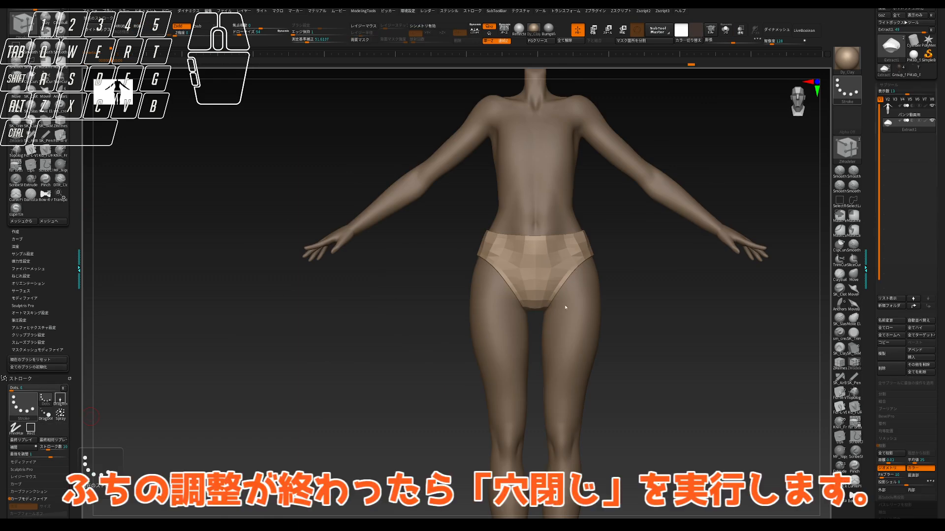
- Show the polyframe on the underwear and enable Dynamic Subdivision for it
left_click_drag(635, 313, 669, 320)
left_click(661, 312)
key("shift+f")
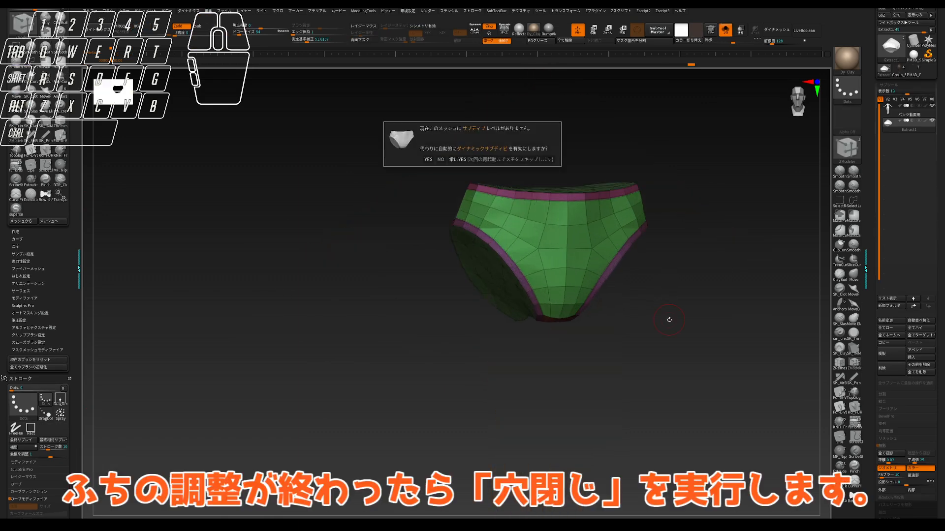
left_click(424, 159)
- Pull the back of the underwear outward with the Move brush where the body pokes through
left_click_drag(581, 295, 662, 302)
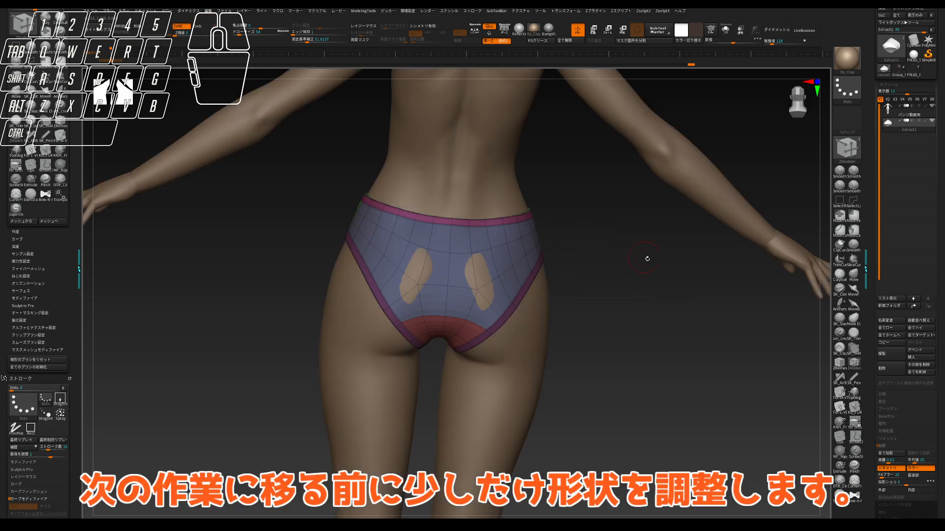
mouse_move(647, 258)
left_mouse_down()
mouse_move(626, 287)
mouse_move(597, 286)
left_mouse_up()
key("1")
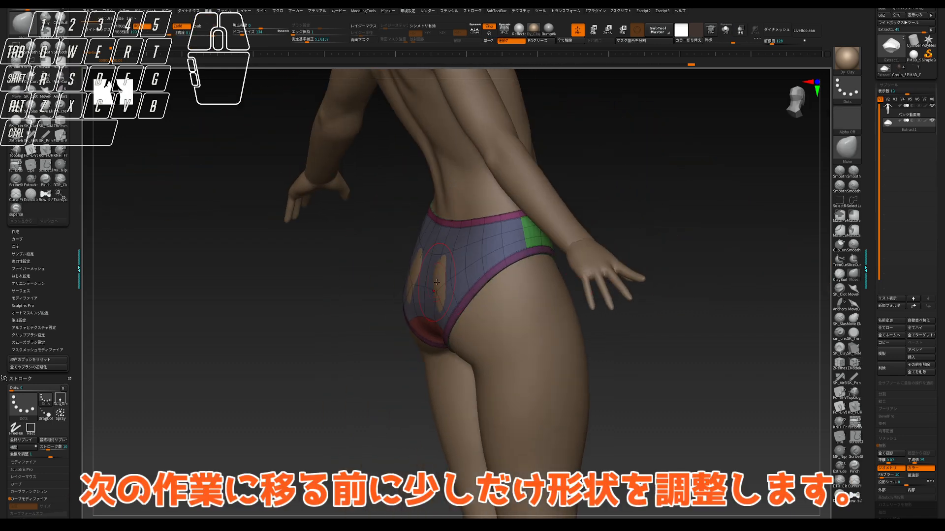
left_click_drag(438, 282, 433, 281)
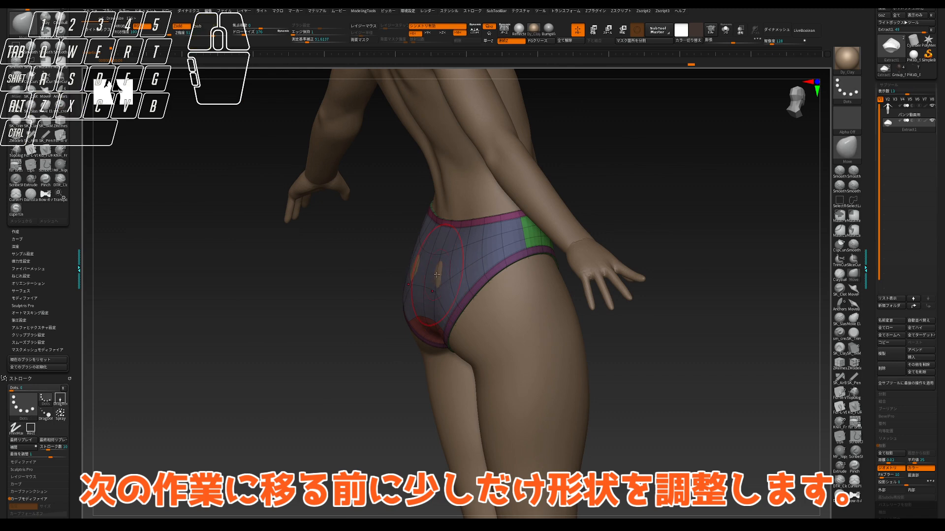
mouse_move(350, 260)
left_mouse_down()
mouse_move(606, 287)
mouse_move(597, 296)
mouse_move(601, 344)
left_mouse_up()
- Try to isolate the caps covering the waist and leg openings and undo the changes
key("shift+f")
left_click(394, 338, "ctrl+shift")
left_click(394, 339, "ctrl+shift")
key("ctrl+z")
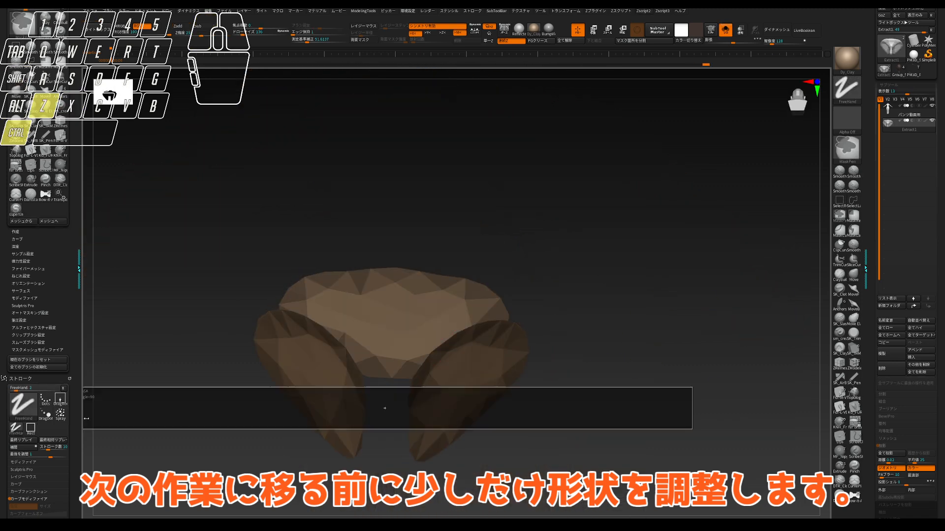
left_click_drag(407, 413, 405, 373)
key("shift+f")
left_click_drag(607, 305, 533, 338)
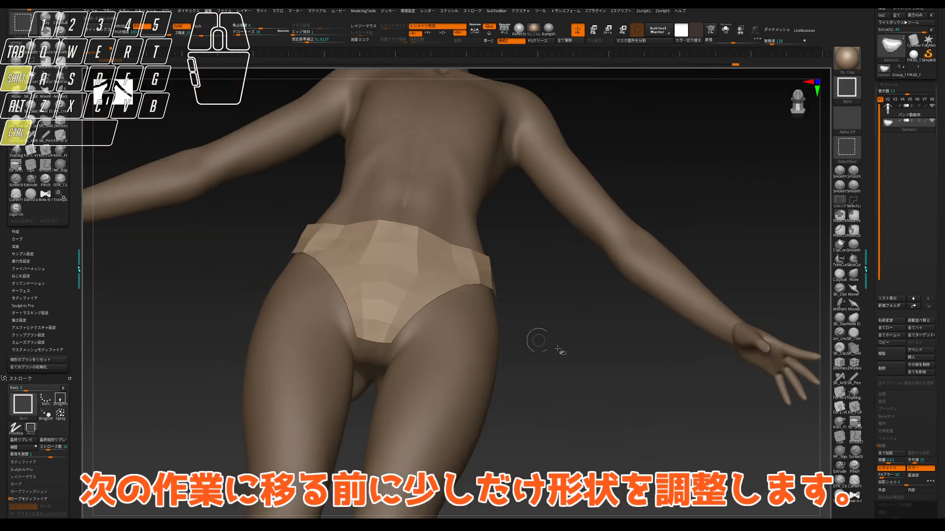
key("shift+f")
key("ctrl+z")
- Isolate the Close Holes caps of the waist and leg openings for polygroup editing
mouse_move(584, 353)
left_mouse_down()
mouse_move(485, 310)
mouse_move(516, 394)
mouse_move(590, 384)
left_mouse_up()
key("s")
mouse_move(330, 396)
left_mouse_down()
mouse_move(339, 400)
mouse_move(305, 373)
mouse_move(305, 295)
left_mouse_up()
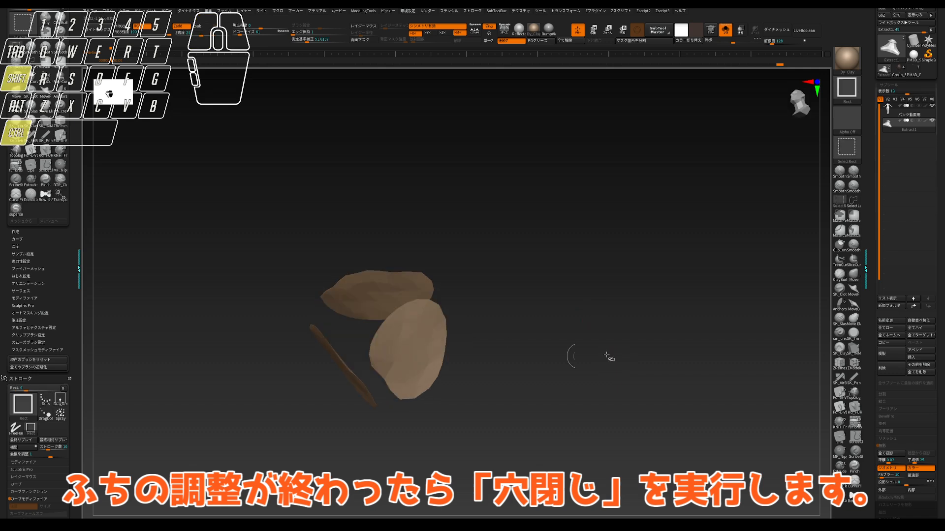
right_click(570, 352)
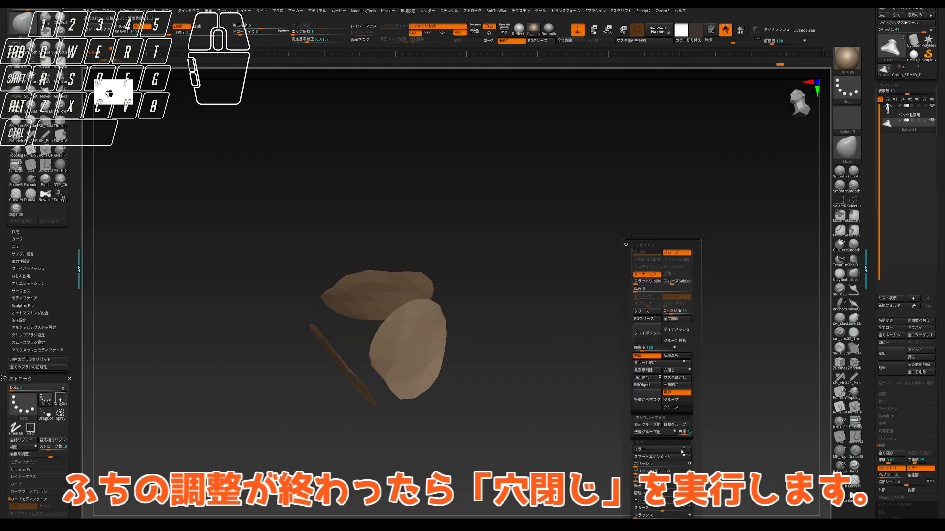
- Mask everything except one leg-opening cap and place a Transpose line on it
key("shift+f")
left_click(536, 328, "ctrl+shift")
left_click(544, 321, "ctrl")
key("w")
left_click_drag(545, 321, 536, 314)
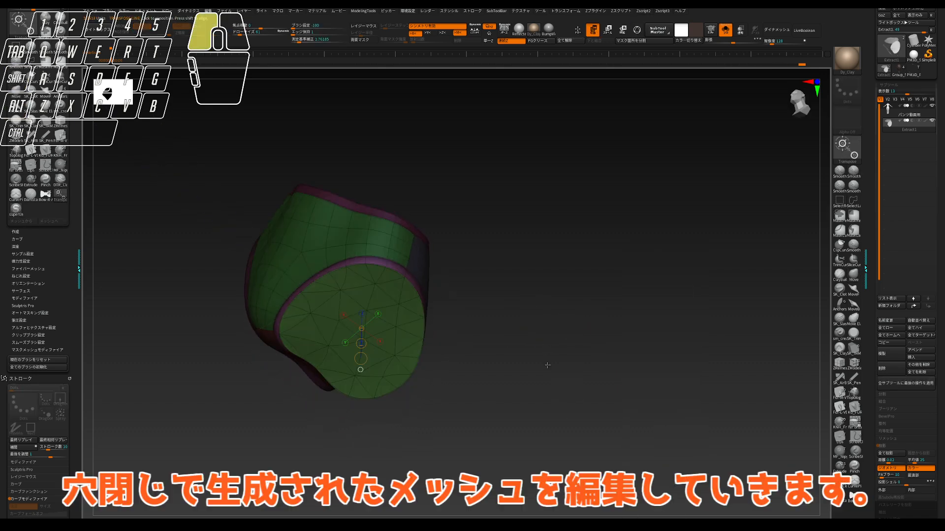
- Try to reshape the unmasked leg cap with the Transpose line and undo the changes
left_click_drag(542, 344, 404, 343)
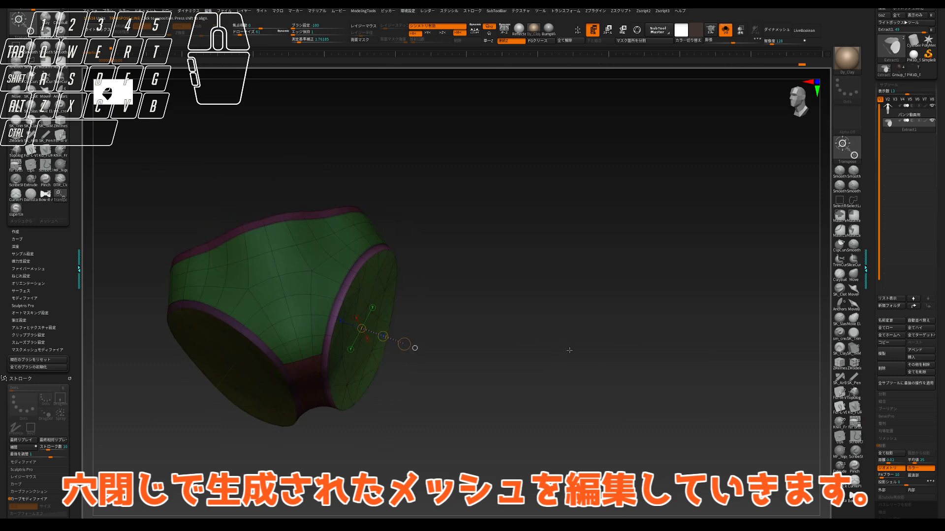
left_click_drag(472, 335, 472, 294)
left_click_drag(383, 329, 380, 329)
left_click_drag(433, 340, 450, 335)
key("ctrl+z")
key("ctrl+z")
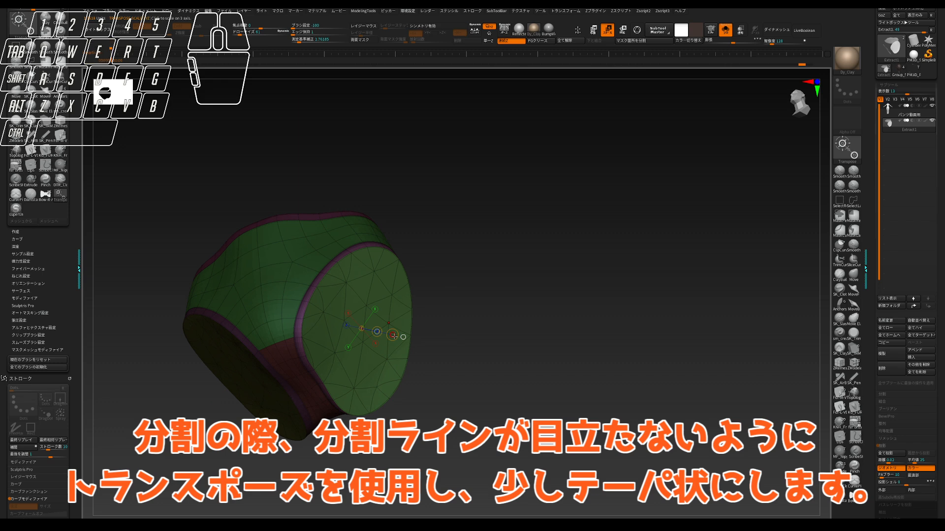
- Extrude the leg cap with Transpose and scale it down into a slightly tapered rim
left_click_drag(427, 336, 460, 318)
key("w")
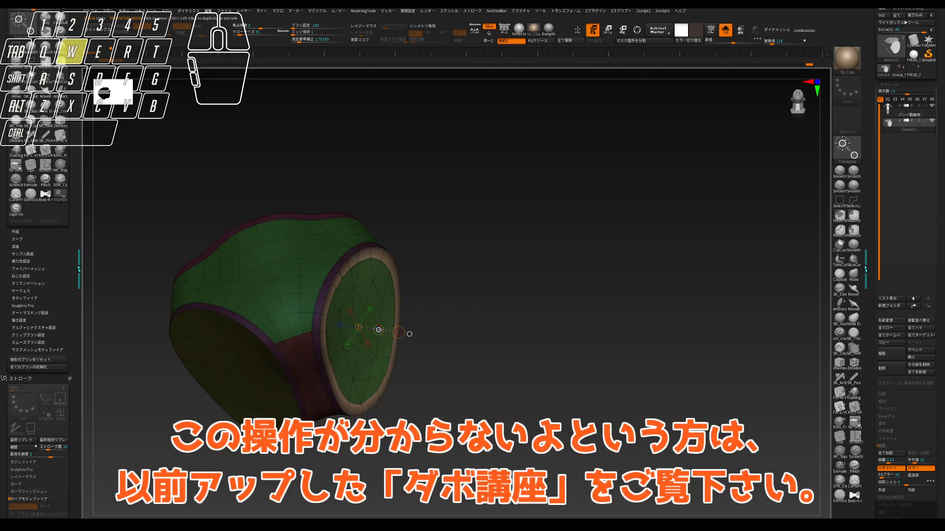
left_click_drag(374, 328, 404, 309, "shift")
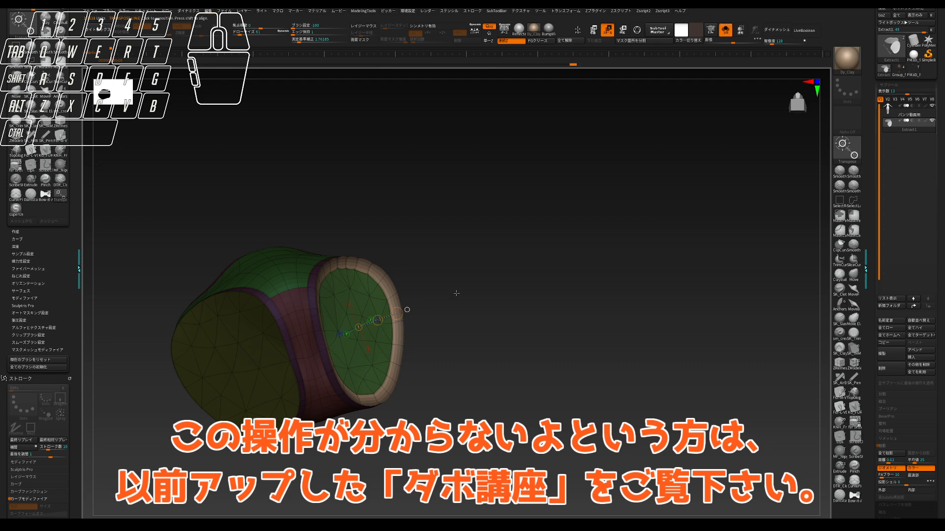
left_click_drag(457, 293, 465, 289)
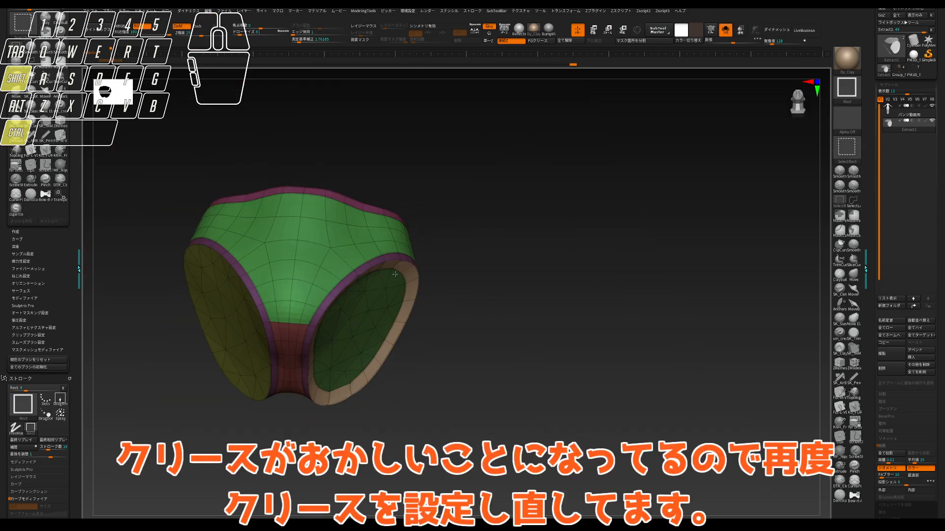
- Clear all creases on the underwear and crease it again along the polygroup borders
left_click_drag(492, 289, 614, 304, "ctrl+shift")
key("space")
left_click(410, 341)
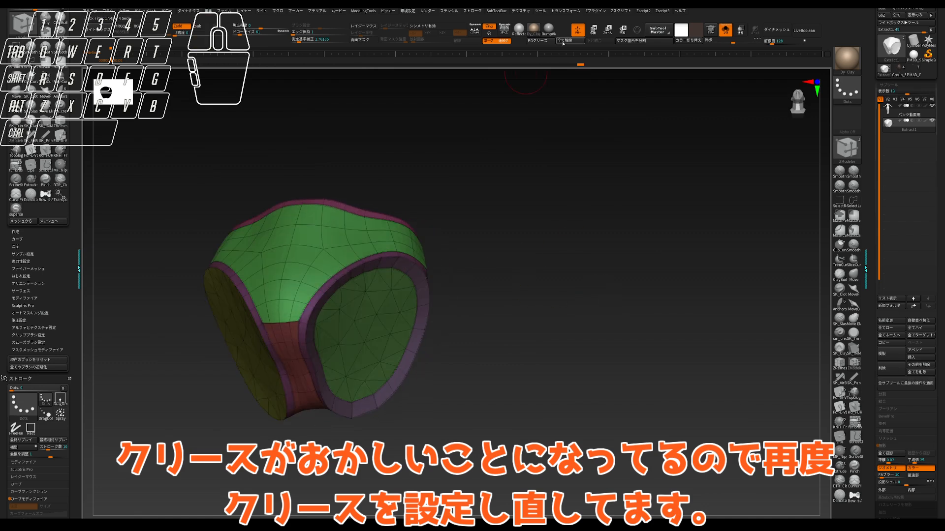
left_click(277, 325, "ctrl+shift")
left_click_drag(476, 313, 496, 330, "ctrl+shift")
key("space")
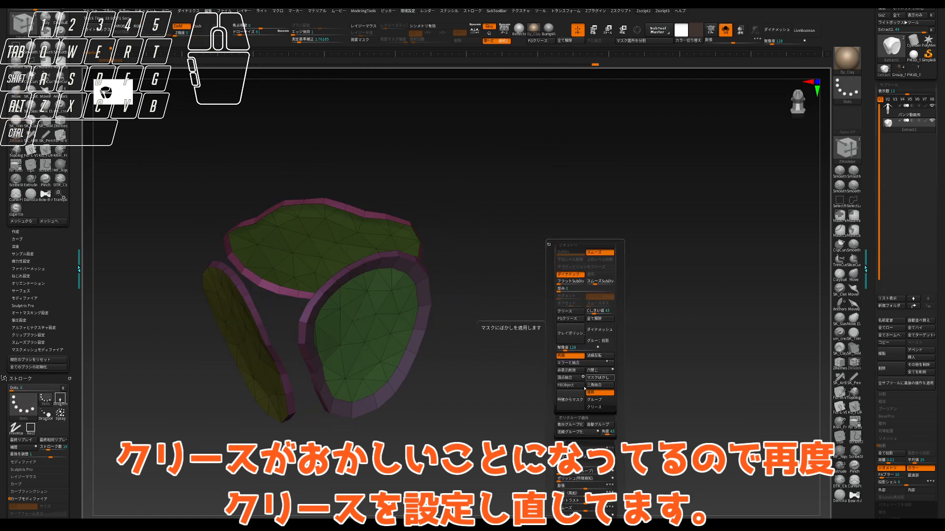
left_click(539, 41)
left_click(563, 149, "ctrl+shift")
- Mask everything except the cap of the opposite leg opening
key("shift+f")
left_click_drag(601, 268, 507, 197)
left_click(335, 391, "ctrl+shift")
key("w")
key("shift+f")
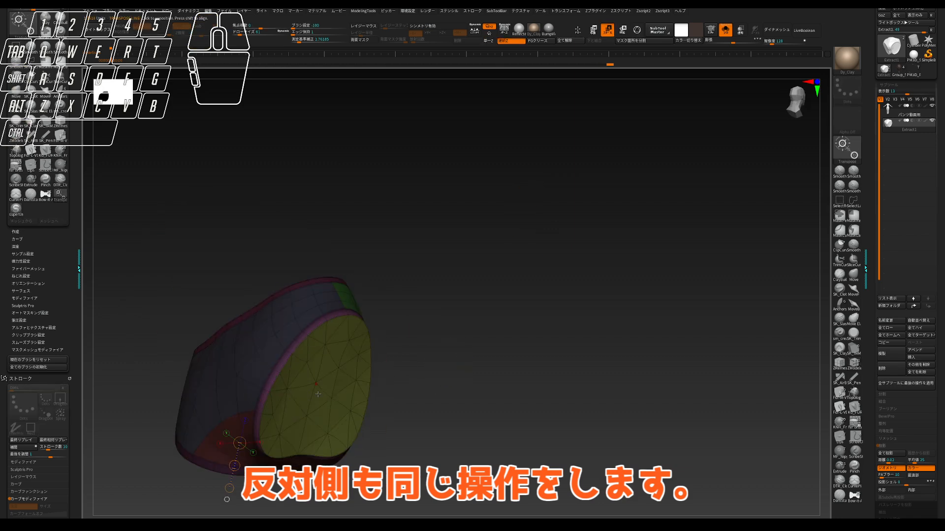
left_click(317, 394)
mouse_move(502, 374)
left_mouse_down()
mouse_move(443, 360)
mouse_move(511, 366)
left_mouse_up()
- Extrude the opposite leg cap with Transpose and scale it down into a tapered rim
left_click(301, 367, "ctrl+alt")
left_click_drag(475, 418, 394, 309)
key("e")
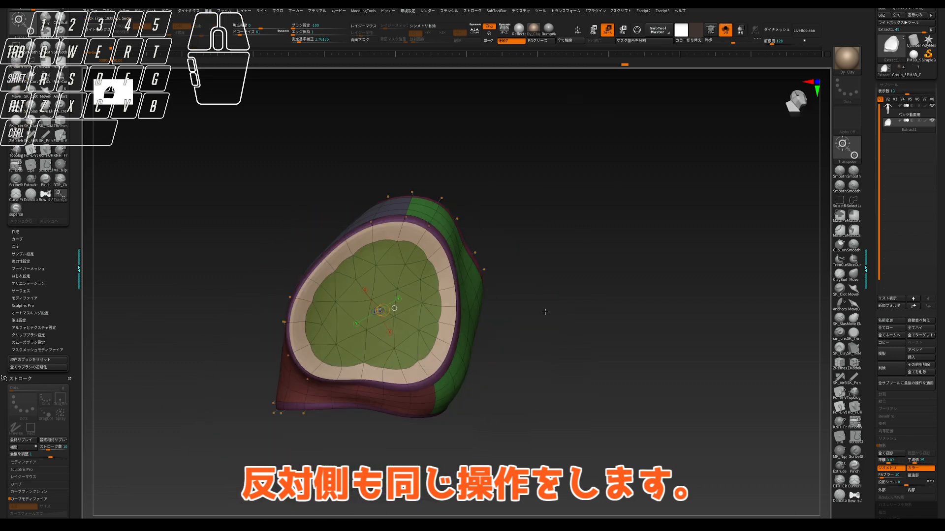
- Regroup the opposite cap's new rim and hide the main fabric polygroups to isolate the caps and borders
left_click(444, 289)
left_click_drag(546, 290, 462, 251)
left_click(461, 249, "ctrl+shift")
left_click_drag(615, 276, 634, 288, "ctrl+shift")
left_click(477, 366, "ctrl+shift")
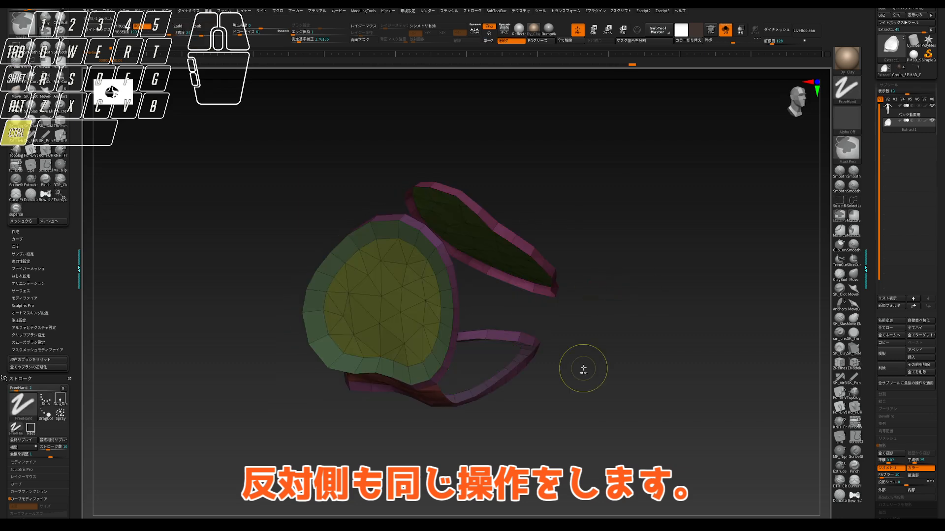
left_click_drag(584, 369, 571, 290)
- Show the whole underwear again, turn on its dynamic subdivision, and hide the polygroup wireframe display
left_click(438, 317, "ctrl+shift")
key("space")
left_click(640, 400)
left_click(640, 344, "ctrl+shift")
key("d")
left_click_drag(635, 295, 584, 249)
key("shift+f")
key("w")
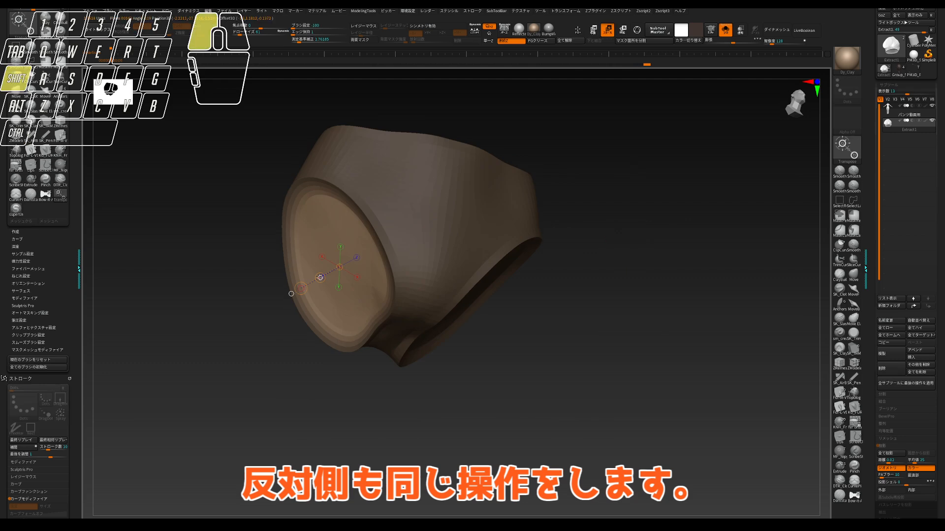
key("shift+f")
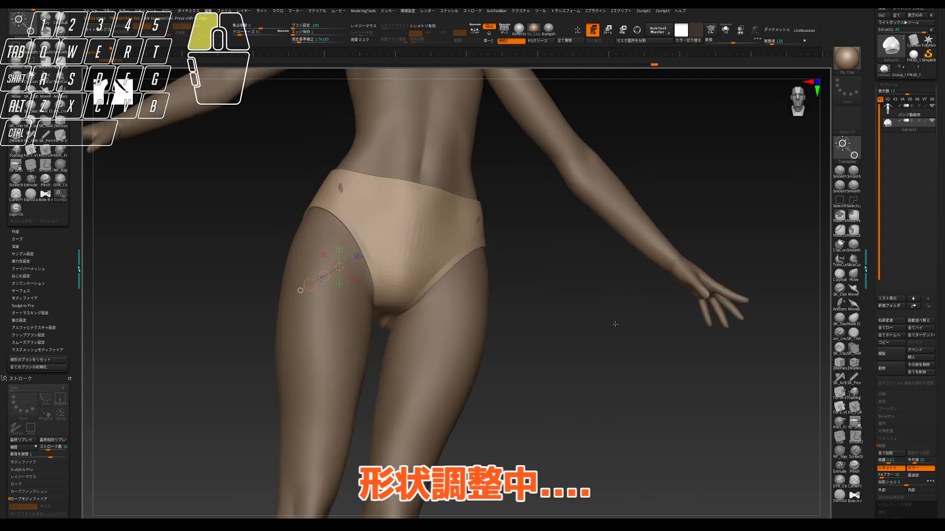
- Turn on symmetry and pull the underwear's sides into shape over the hips with the Move brush
key("q")
mouse_move(615, 324)
left_mouse_down()
mouse_move(612, 383)
mouse_move(622, 251)
mouse_move(560, 234)
mouse_move(529, 315)
left_mouse_up()
key("b")
key("m")
key("v")
key("x")
left_click_drag(306, 196, 308, 198)
left_click_drag(485, 207, 511, 256)
left_click(854, 290)
- Refine the fit of the underwear's waistband around the body with the Move brush
left_click_drag(938, 497, 939, 195)
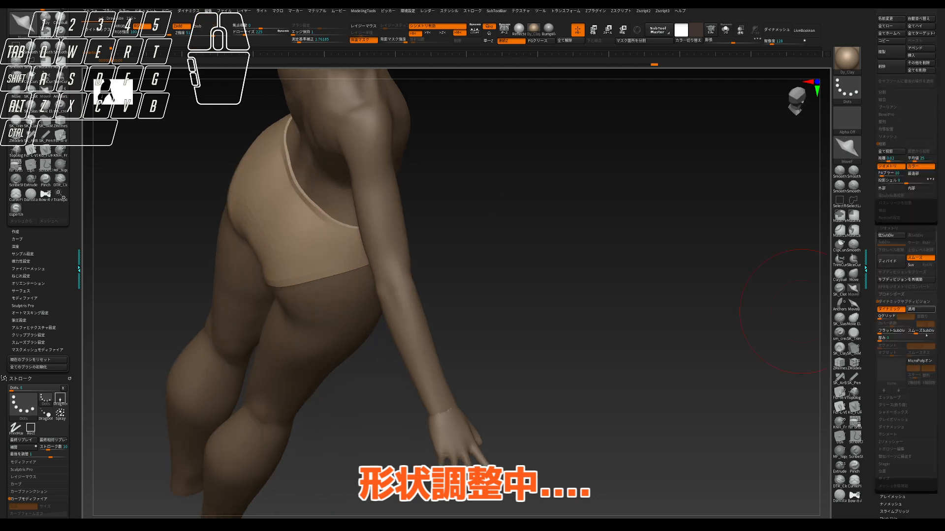
mouse_move(638, 289)
left_mouse_down()
mouse_move(636, 276)
mouse_move(607, 273)
left_mouse_up()
mouse_move(458, 200)
left_mouse_down()
mouse_move(426, 199)
mouse_move(511, 196)
mouse_move(666, 270)
mouse_move(658, 366)
mouse_move(363, 358)
left_mouse_up()
key("b")
key("m")
key("v")
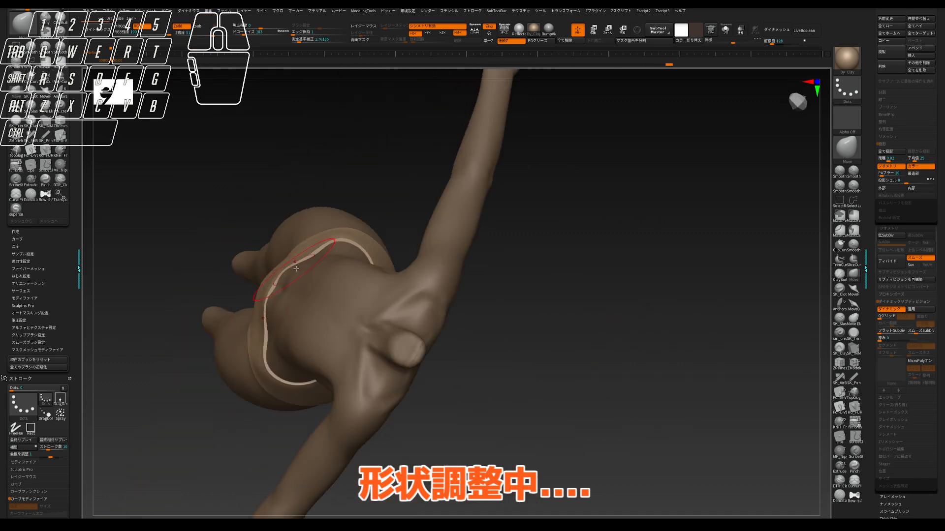
left_click_drag(263, 305, 545, 356)
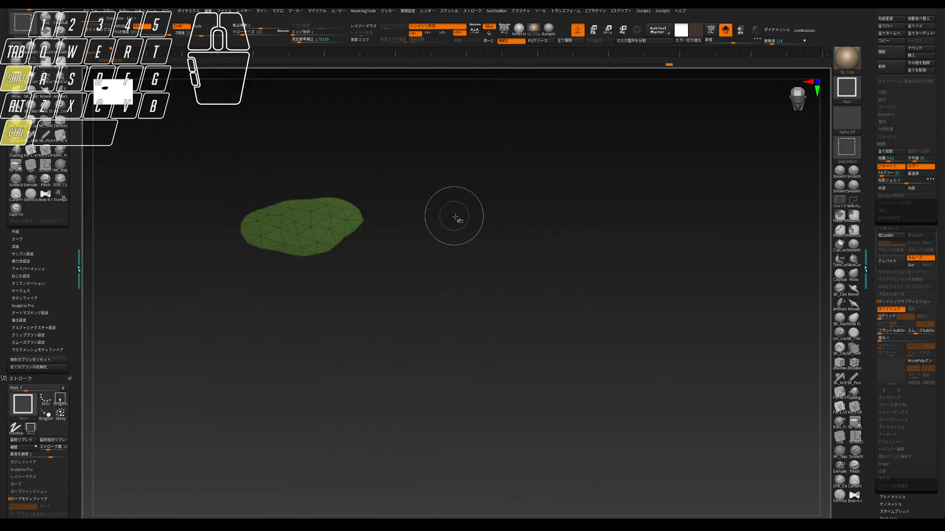
- Isolate and unmask only the waist cap, then extrude it with Transpose into a tapered rim
left_click_drag(453, 215, 283, 267)
left_click_drag(459, 260, 298, 238)
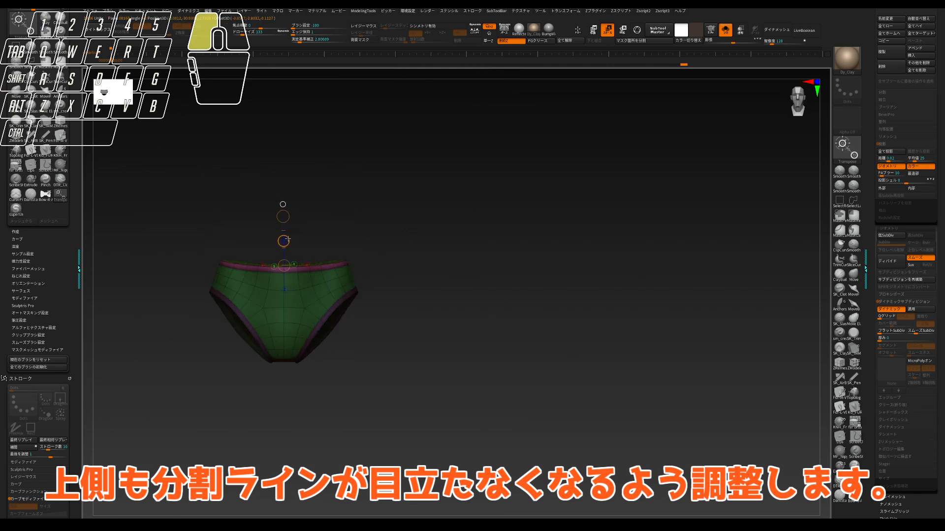
mouse_move(315, 153)
left_mouse_down()
mouse_move(321, 182)
mouse_move(317, 166)
left_mouse_up()
key("w")
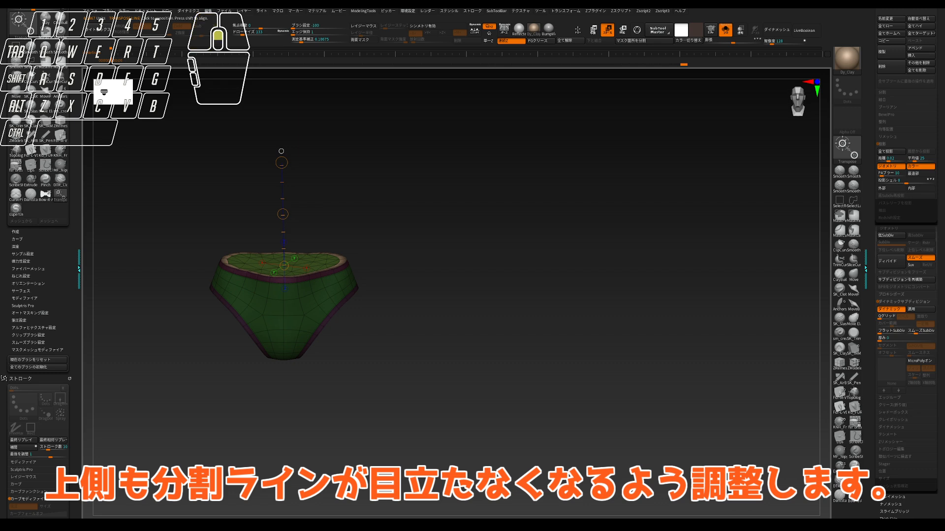
mouse_move(303, 245)
left_mouse_down()
mouse_move(266, 186)
mouse_move(273, 213)
mouse_move(445, 205)
mouse_move(463, 222)
mouse_move(462, 255)
mouse_move(462, 246)
left_mouse_up()
- Regroup the polyloop rim around the waist cap with ZModeler, undoing the unwanted regroup
key("2")
left_click(344, 261)
left_click(344, 260)
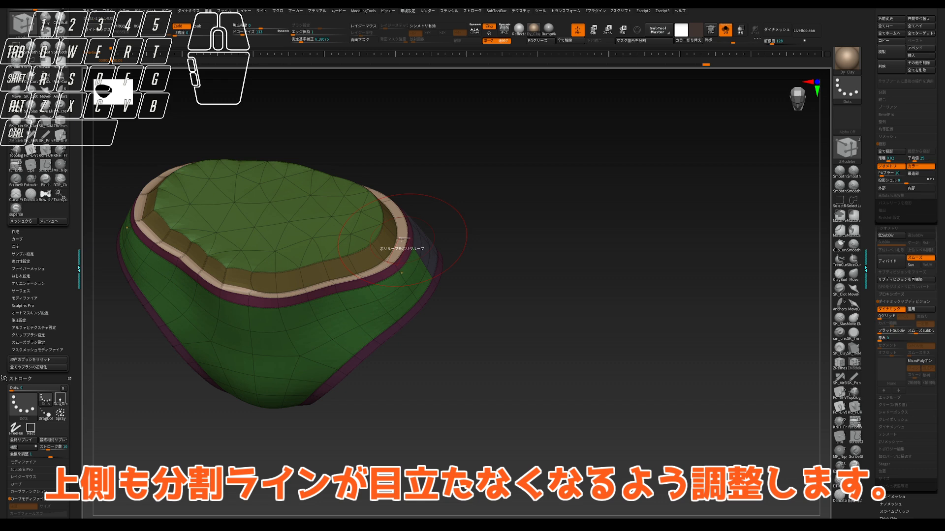
key("ctrl+z")
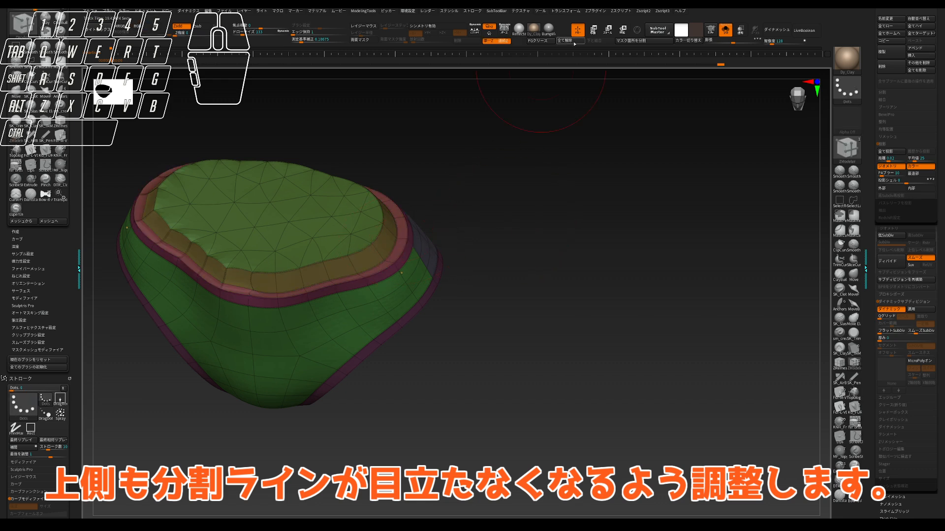
- Clear all creases on the underwear and crease it again along the polygroup borders, including the new waist rim
left_click(574, 43)
left_click(314, 335, "ctrl+shift")
left_click_drag(541, 359, 555, 371, "ctrl+shift")
left_click(312, 327, "ctrl+shift")
left_click(617, 432)
left_click(538, 41)
left_click(581, 275, "ctrl+shift")
left_click_drag(591, 285, 556, 228)
key("shift+f")
left_click(726, 30)
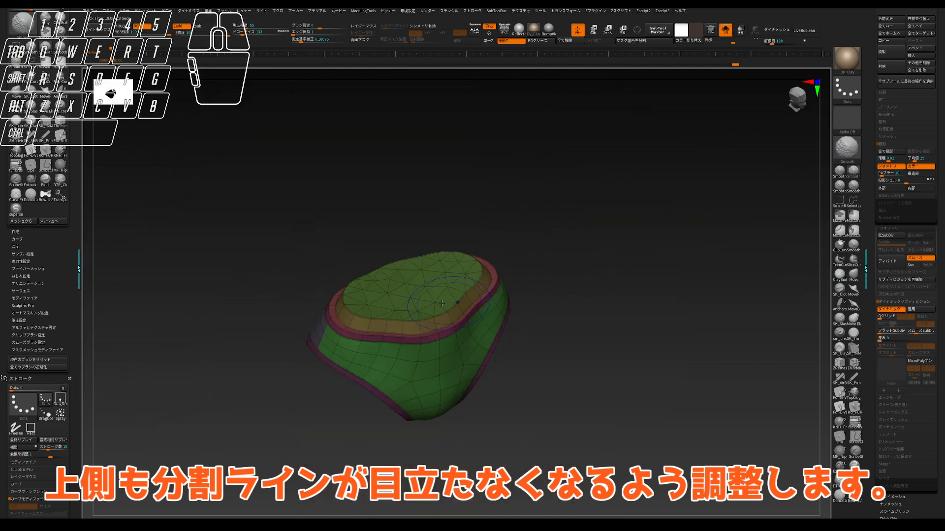
- Adjust the unmasked waist cap and its tapered rim with Transpose, then return to Draw mode without the wireframe
left_click_drag(556, 228, 588, 213)
key("w")
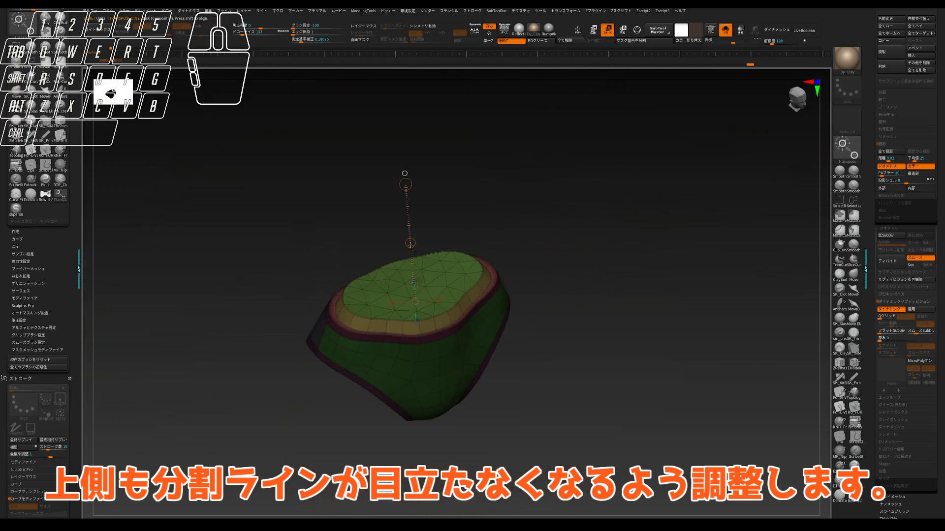
mouse_move(497, 211)
left_mouse_down()
mouse_move(507, 205)
mouse_move(502, 216)
left_mouse_up()
left_click_drag(414, 167, 414, 175)
mouse_move(597, 221)
left_mouse_down()
mouse_move(622, 229)
mouse_move(600, 217)
left_mouse_up()
key("shift+s")
mouse_move(597, 351)
left_mouse_down()
mouse_move(597, 325)
mouse_move(596, 346)
mouse_move(753, 293)
left_mouse_up()
key("shift+f")
key("q")
- Turn on Live Boolean with the underwear set to subtract and examine how its caps cut the body
left_click_drag(939, 118, 939, 470)
left_click(805, 31)
left_click(912, 170)
mouse_move(699, 276)
left_mouse_down()
mouse_move(686, 196)
mouse_move(685, 249)
mouse_move(620, 238)
mouse_move(628, 316)
left_mouse_up()
left_click(725, 30)
left_click_drag(654, 202, 630, 259)
left_click(725, 30)
left_click(726, 30)
key("s")
left_click_drag(622, 302, 567, 280)
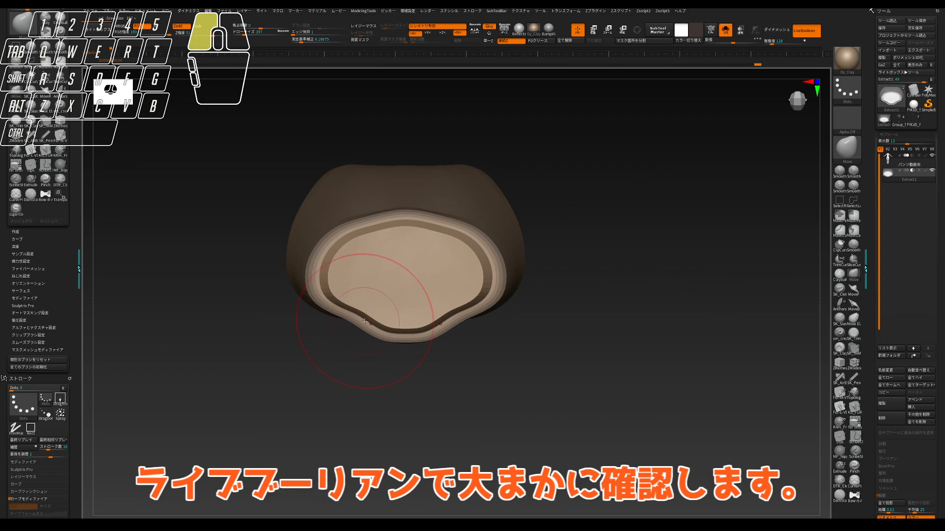
left_click_drag(654, 385, 614, 339)
left_click_drag(615, 341, 682, 279, "ctrl")
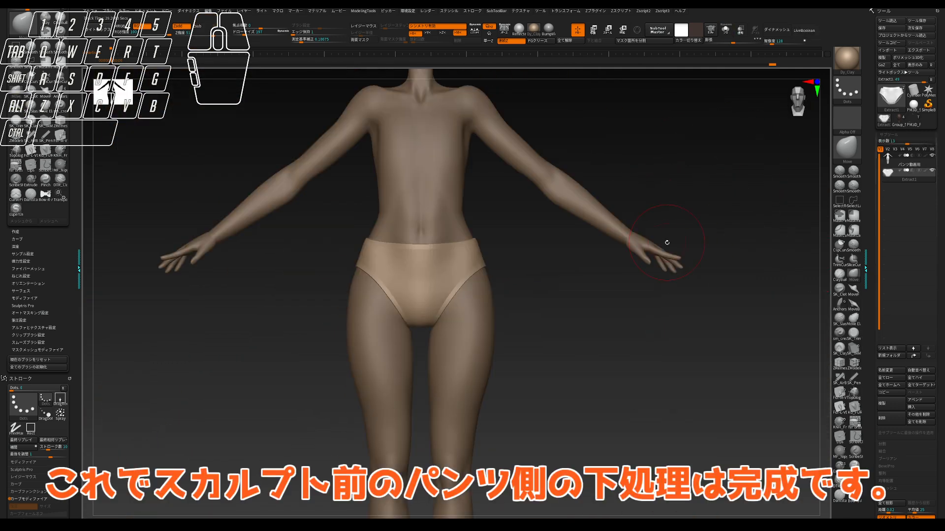
mouse_move(666, 240)
left_mouse_down("ctrl")
mouse_move(594, 340)
mouse_move(610, 320)
left_mouse_up("ctrl")
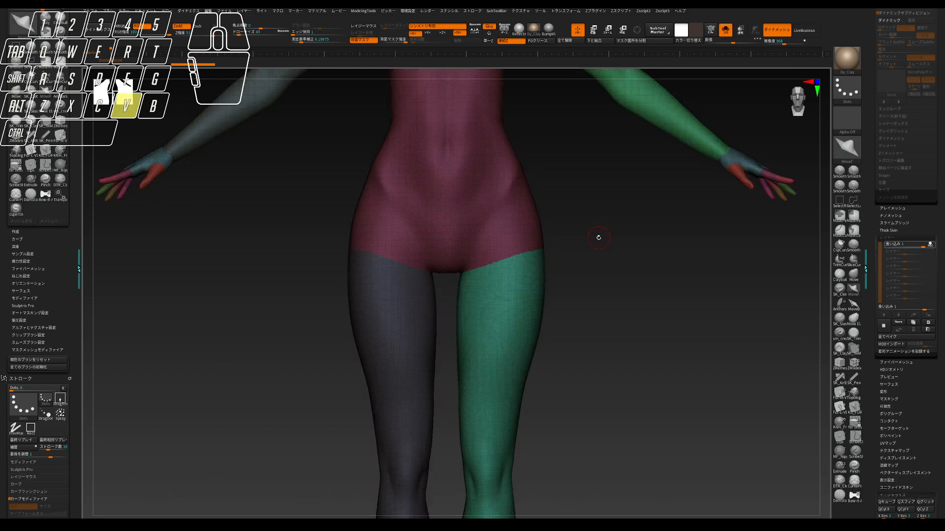
- Display the underwear as transparent over the body and carve the flesh along the rear leg edge with the crease brush
mouse_move(596, 238)
left_mouse_down()
mouse_move(639, 282)
mouse_move(598, 276)
mouse_move(695, 252)
left_mouse_up()
key("shift+t")
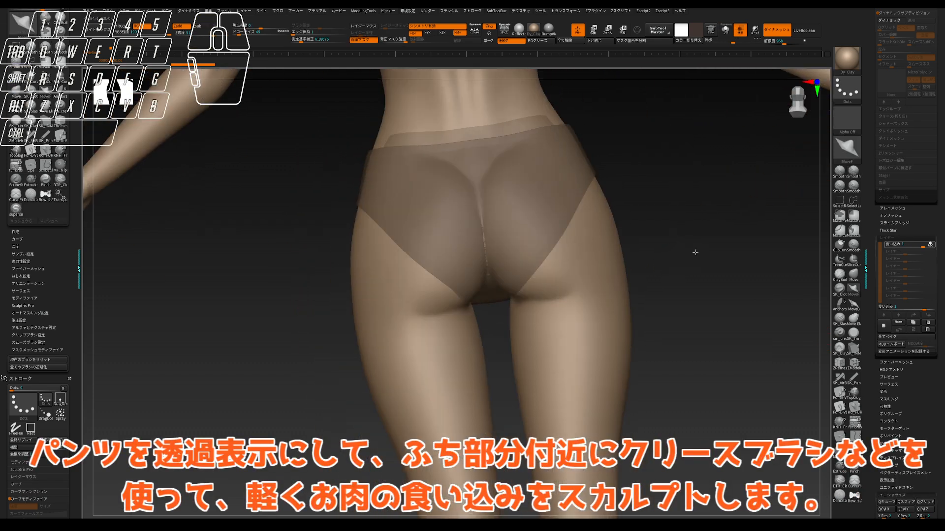
left_click(839, 333)
mouse_move(679, 266)
left_mouse_down()
mouse_move(679, 232)
mouse_move(606, 261)
mouse_move(624, 246)
left_mouse_up()
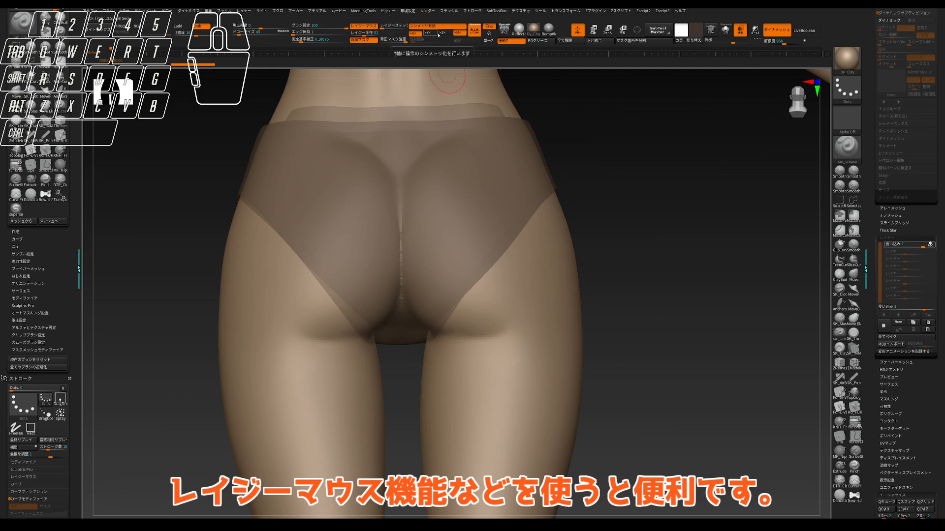
mouse_move(620, 216)
left_mouse_down()
mouse_move(610, 213)
mouse_move(629, 210)
mouse_move(577, 209)
left_mouse_up()
left_click_drag(468, 289, 527, 218, "alt")
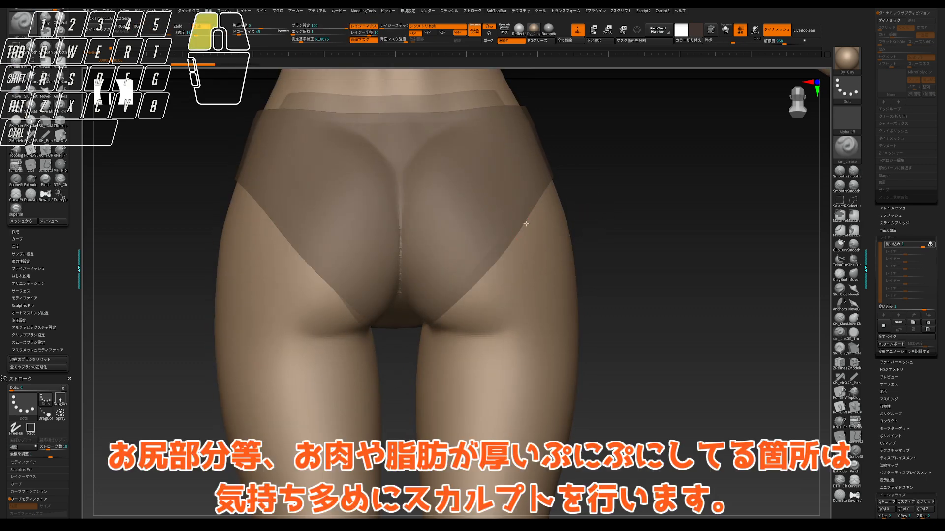
- Undo the last crease stroke and carve the body along the rear leg edge again, continuing around the hip
mouse_move(625, 205)
left_mouse_down()
mouse_move(648, 196)
mouse_move(632, 198)
left_mouse_up()
key("shift+f")
key("shift+f")
key("ctrl+z")
left_click_drag(426, 291, 452, 268)
left_click_drag(547, 205, 504, 232)
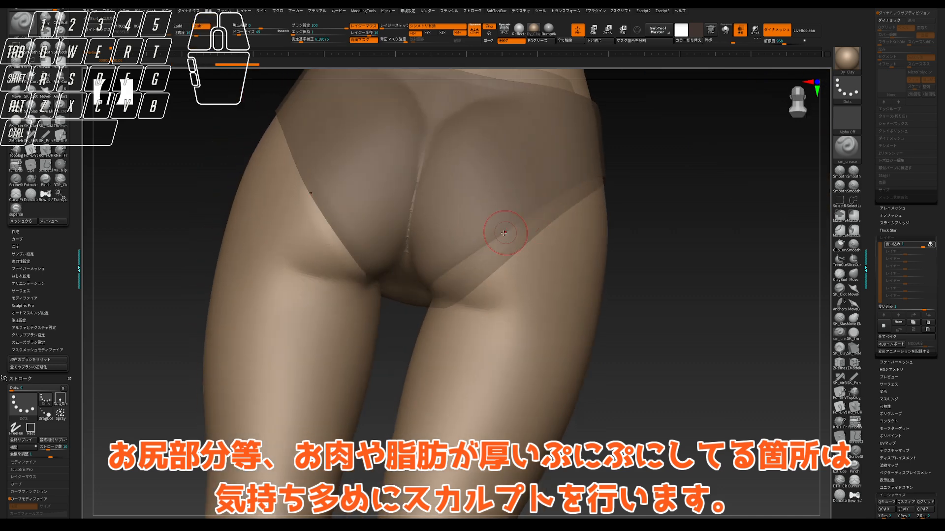
left_click_drag(596, 174, 601, 170)
mouse_move(728, 207)
left_mouse_down()
mouse_move(670, 227)
mouse_move(704, 249)
mouse_move(691, 219)
mouse_move(585, 220)
left_mouse_up()
left_click_drag(346, 227, 418, 202)
left_click_drag(351, 225, 373, 214)
- Carve a light crease into the body along the underwear's leg edge at the front of the groin
left_click_drag(697, 173, 645, 188)
left_click_drag(644, 188, 473, 206, "alt")
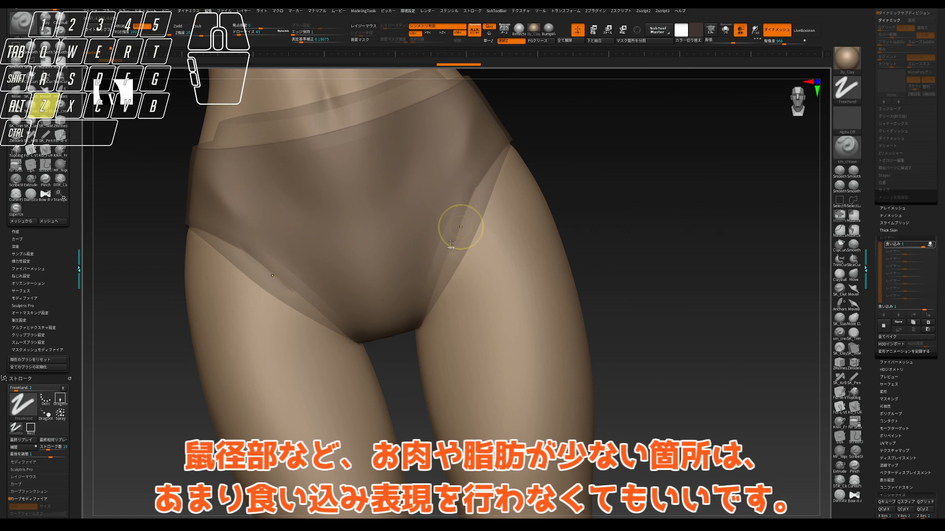
left_click_drag(495, 165, 590, 107)
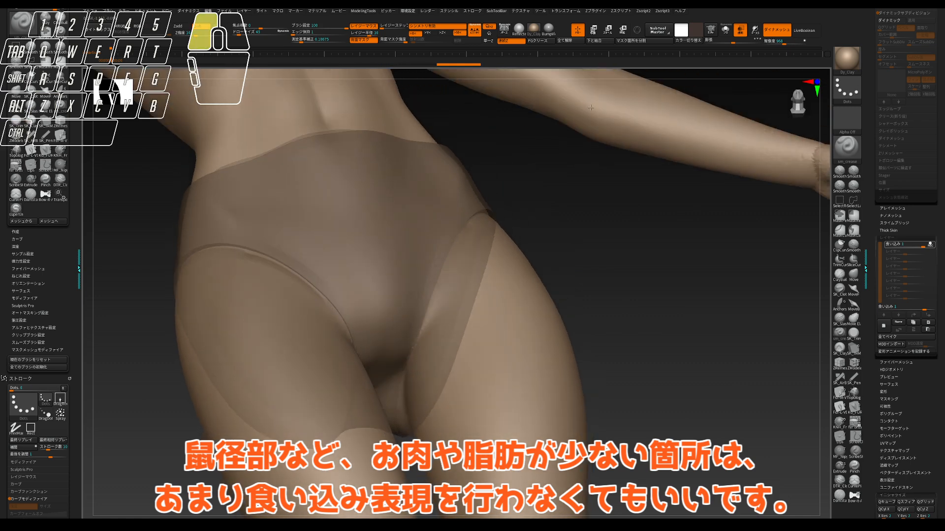
key("v")
left_click_drag(639, 290, 567, 270)
left_click_drag(656, 228, 629, 230)
left_click_drag(541, 256, 609, 197)
mouse_move(698, 236)
left_mouse_down()
mouse_move(717, 246)
mouse_move(625, 257)
mouse_move(636, 228)
mouse_move(625, 221)
left_mouse_up()
- Carve a crease into the body along the underwear's waist edge
key("v")
left_click_drag(428, 211, 447, 208)
left_click_drag(544, 164, 548, 162)
left_click_drag(655, 156, 586, 158)
left_click_drag(507, 181, 549, 156)
left_click_drag(634, 166, 607, 186)
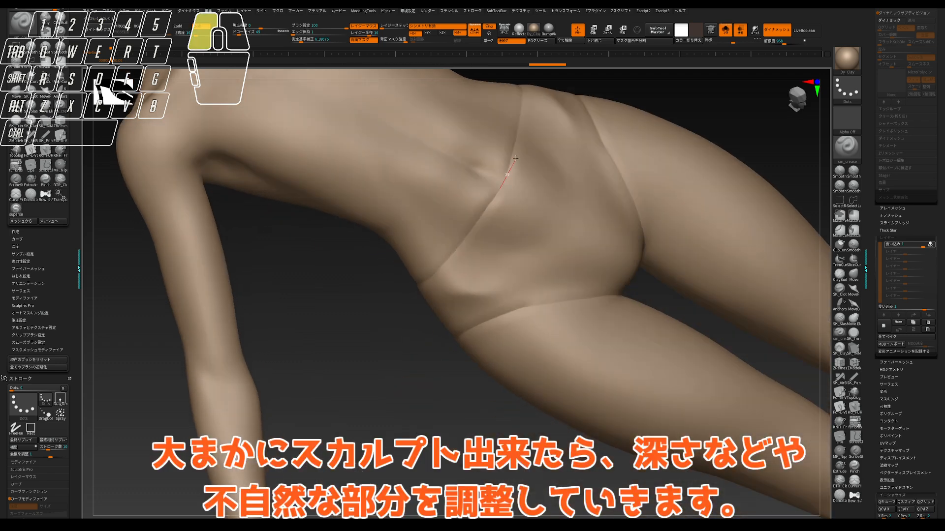
- Deepen the body's waist crease and the front leg creases with short crease-brush strokes
left_click_drag(515, 159, 517, 157)
mouse_move(723, 140)
left_mouse_down("alt")
mouse_move(535, 259)
mouse_move(563, 283)
left_mouse_up("alt")
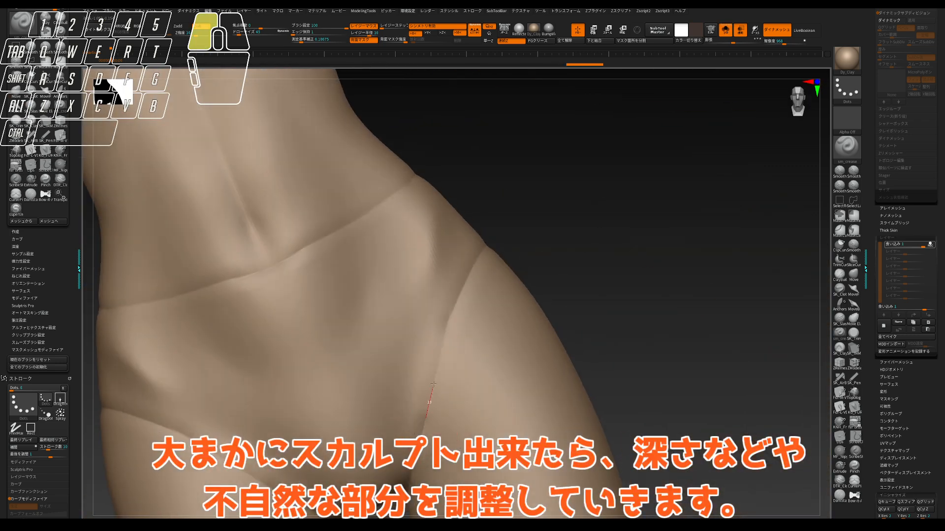
left_click_drag(451, 309, 468, 272)
mouse_move(580, 216)
left_mouse_down("alt")
mouse_move(553, 249)
mouse_move(573, 236)
mouse_move(564, 255)
left_mouse_up("alt")
- Deepen the outer rear leg crease and rework the rear waist crease, smoothing it near the spine
key("s")
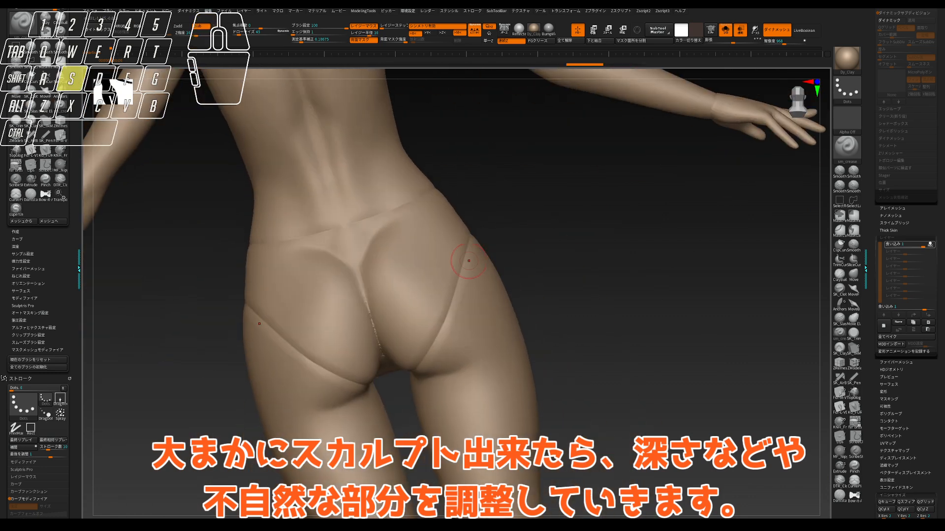
left_click_drag(469, 241, 462, 276)
left_click_drag(581, 267, 580, 265)
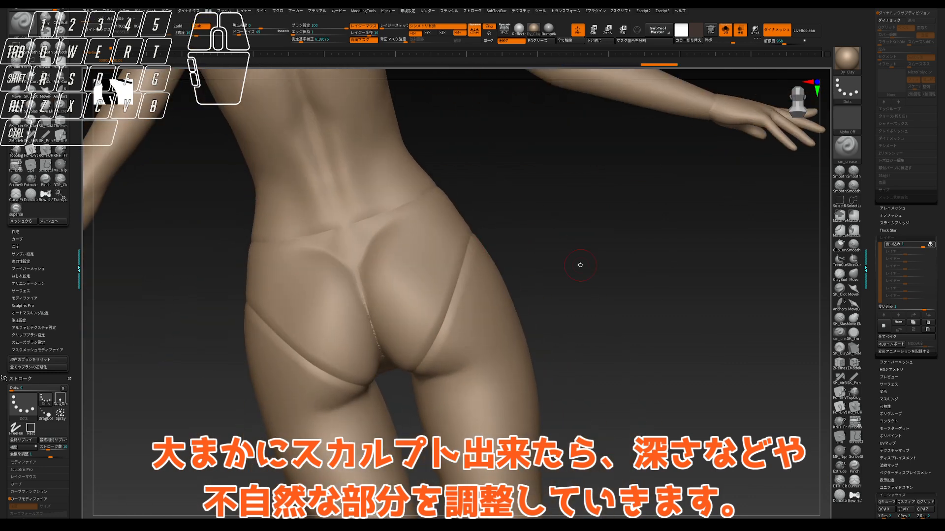
left_click_drag(388, 214, 427, 193)
left_click_drag(343, 223, 315, 229, "shift")
mouse_move(611, 231)
left_mouse_down("alt")
mouse_move(615, 271)
mouse_move(641, 262)
mouse_move(623, 266)
left_mouse_up("alt")
- Smooth the cleft and the inner ends of the rear leg creases, undoing the unwanted strokes
key("s")
key("ctrl+z")
left_click_drag(394, 344, 408, 388, "shift")
left_click_drag(460, 357, 465, 394, "shift")
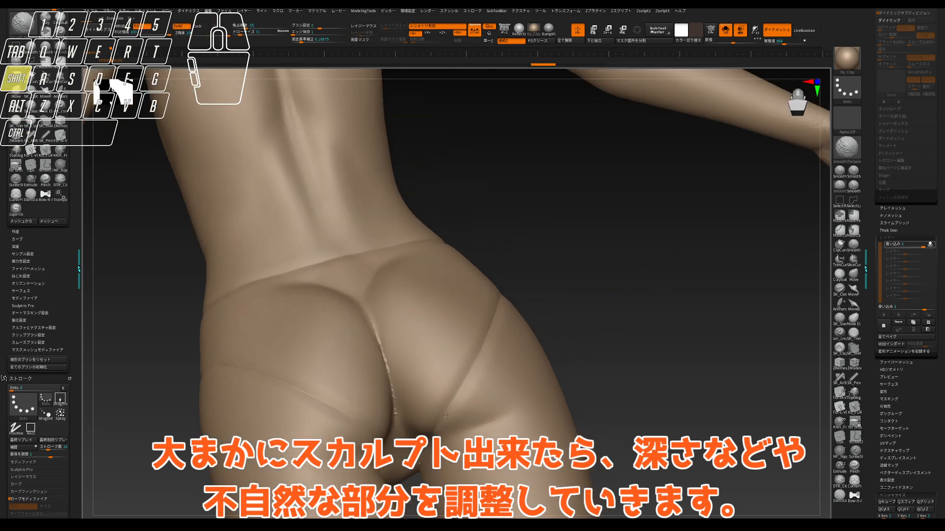
key("ctrl+z")
left_click_drag(381, 335, 401, 398, "shift")
mouse_move(699, 295)
left_mouse_down()
mouse_move(615, 320)
mouse_move(603, 307)
left_mouse_up()
left_click_drag(579, 214, 574, 220, "shift")
left_click_drag(713, 237, 595, 248)
key("ctrl+z")
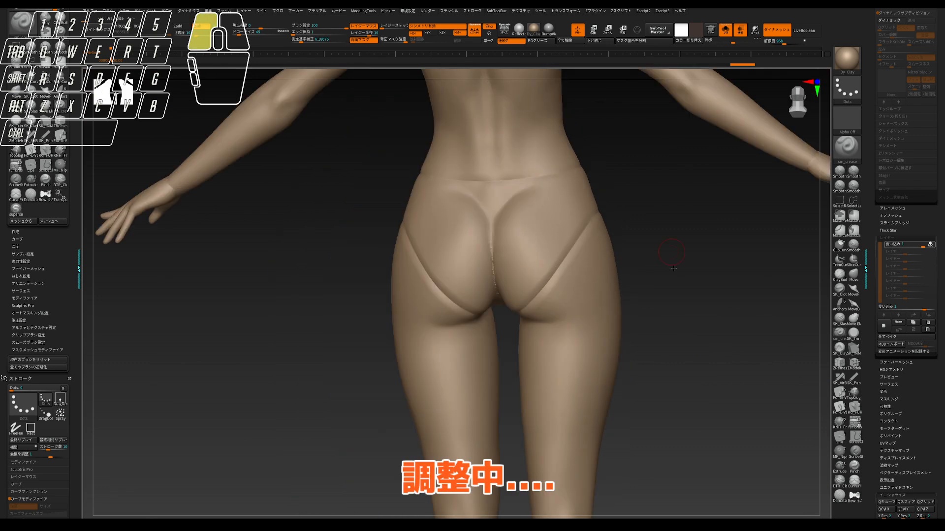
- Soften and fill the flesh beneath the rear leg creases with the SK_ClayFill brush, following the transparent underwear's edge
left_click_drag(670, 270, 512, 300)
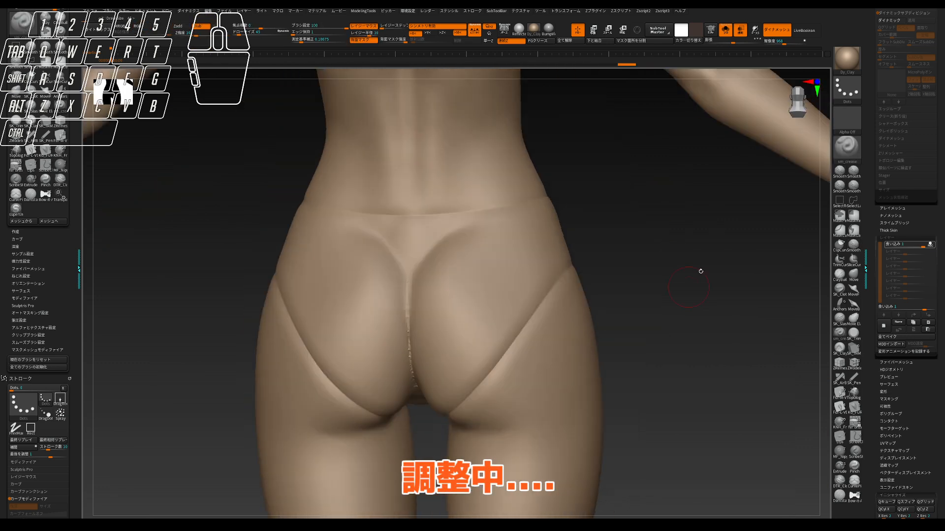
left_click_drag(700, 270, 660, 245)
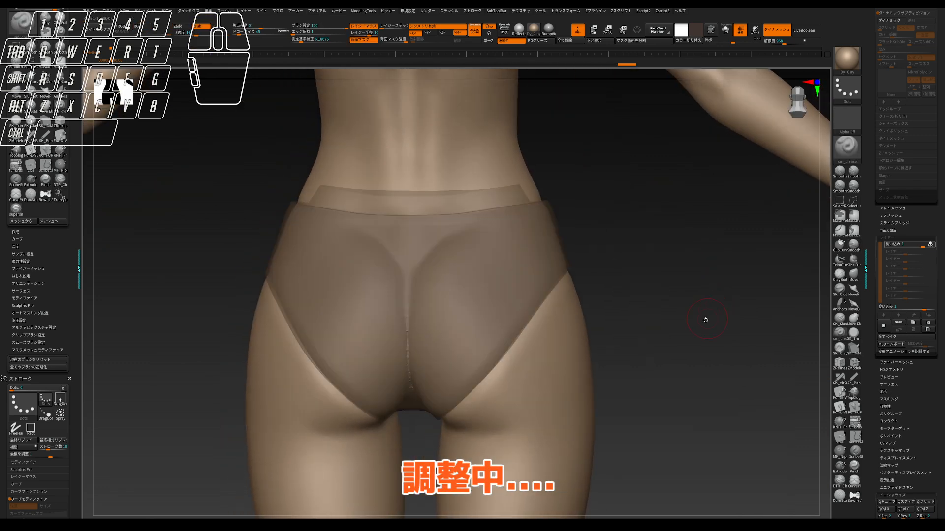
key("s")
left_click(478, 409)
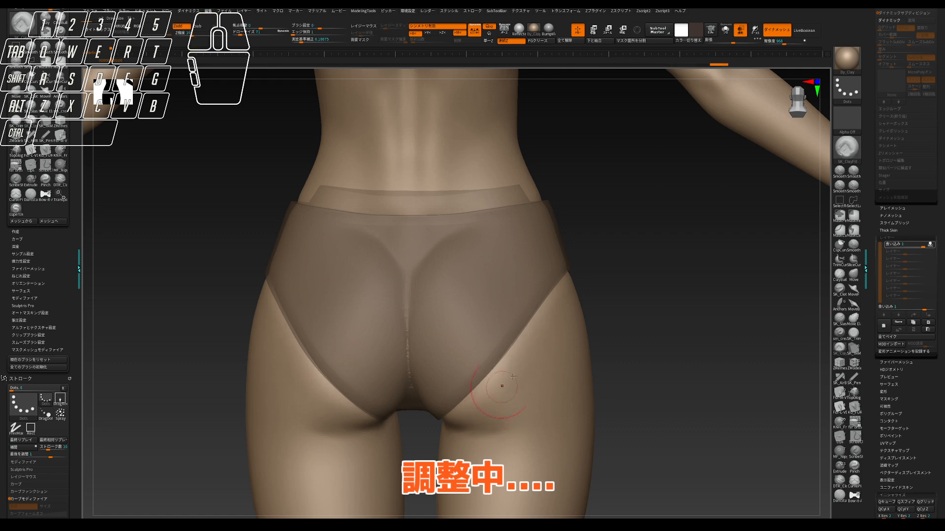
left_click_drag(513, 377, 626, 316)
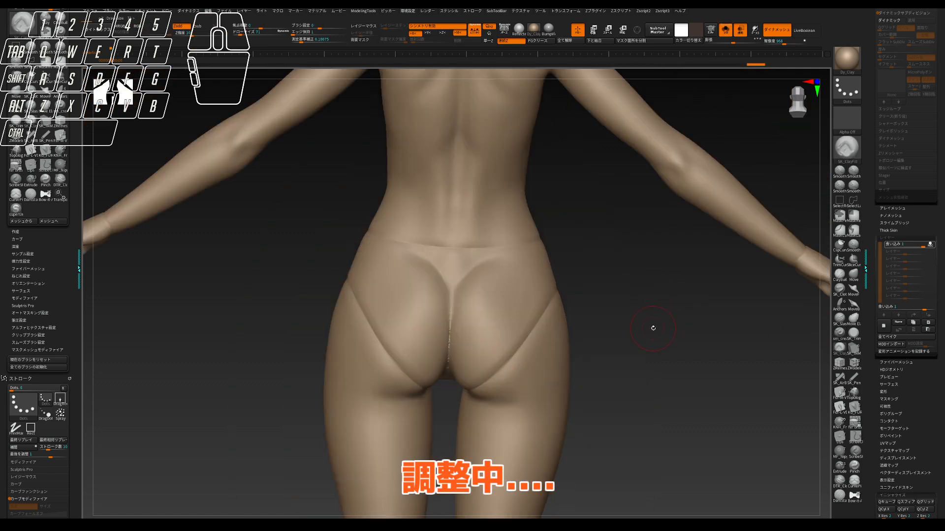
- Fine-tune the intensity of the body's 食い込み layer, checking the underwear's fit from the front and back
left_click_drag(651, 326, 559, 237)
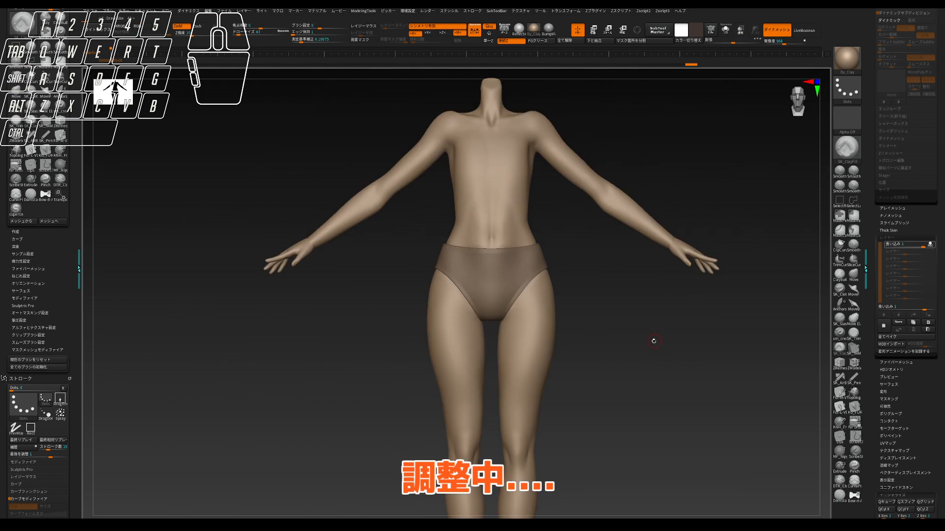
left_click(726, 30)
left_click_drag(924, 310, 927, 310)
left_click_drag(767, 350, 566, 353)
left_click_drag(924, 310, 926, 309)
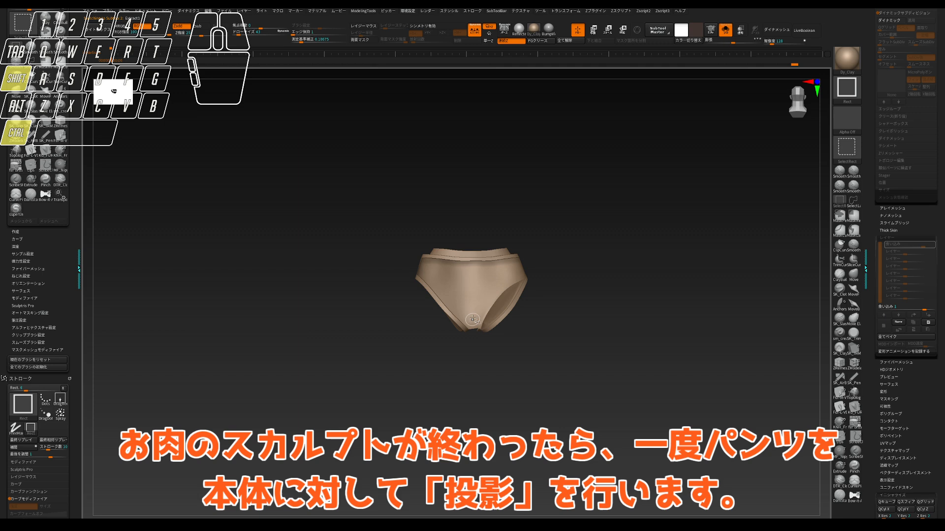
- Hide the underwear's cap and peg polygroups, keep the fabric and borders visible with polyframe, and drop to subdivision level 1
left_click(472, 320, "ctrl+shift")
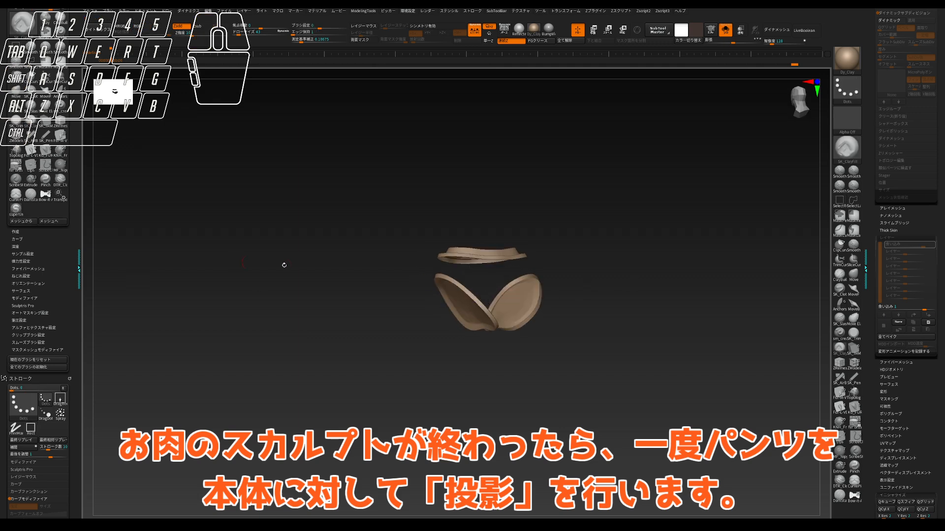
left_click_drag(235, 263, 296, 266)
left_click(432, 327, "ctrl+shift")
left_click(462, 249, "ctrl+shift")
left_click(651, 272, "ctrl+shift")
key("shift+f")
left_click_drag(652, 272, 667, 257, "alt")
key("shift+d")
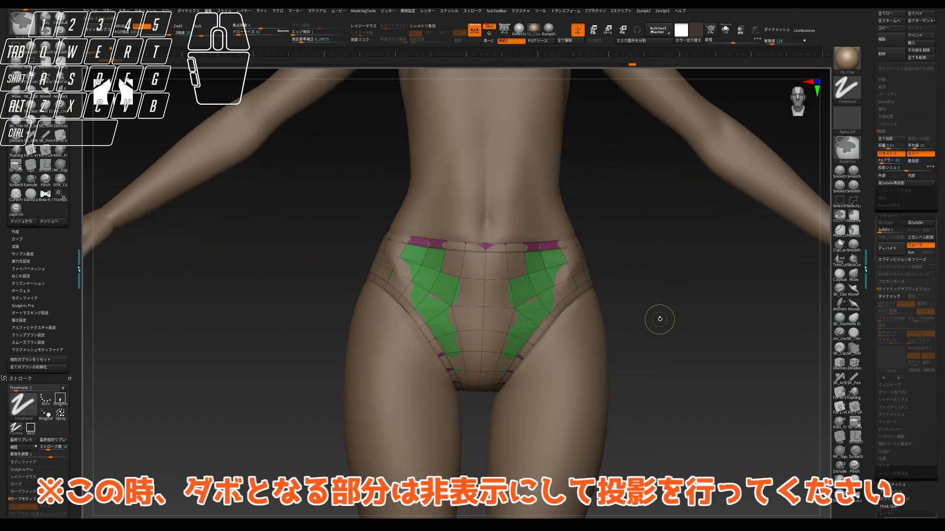
key("s")
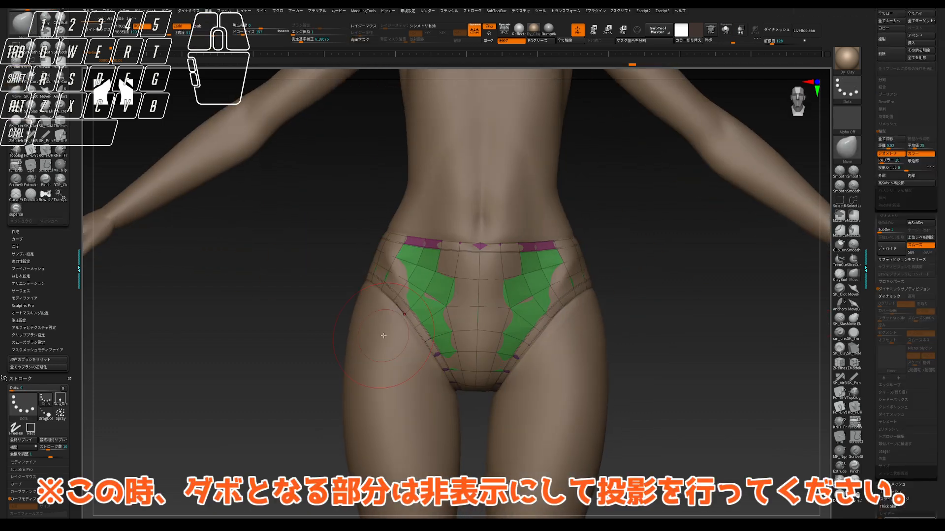
- Adjust the level-1 underwear's fit around the body and apply a slight 膨張, undoing an unwanted move
key("x")
left_click_drag(433, 340, 419, 340)
left_click_drag(752, 353, 738, 345)
key("w")
key("q")
key("ctrl+z")
key("x")
left_click_drag(700, 232, 694, 241)
key("w")
key("q")
left_click_drag(738, 340, 586, 322)
key("space")
left_click_drag(706, 486, 709, 486)
left_click_drag(615, 455, 664, 399)
- Raise the underwear from its lowest subdivision level to level 6 and turn polyframe off
key("d")
key("d")
key("d")
key("d")
key("d")
key("shift+f")
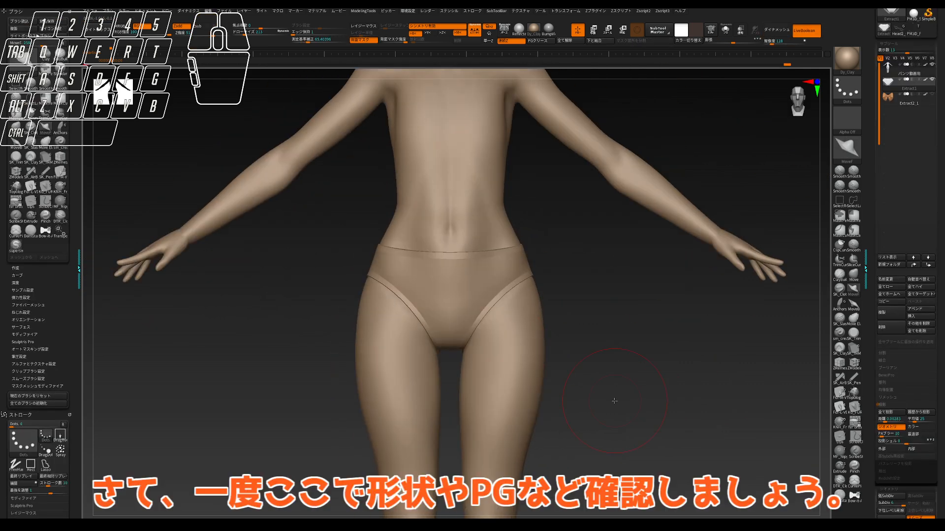
- Show the underwear alone with polyframe and examine its polygroups, subdivision levels and peg shape
key("shift+f")
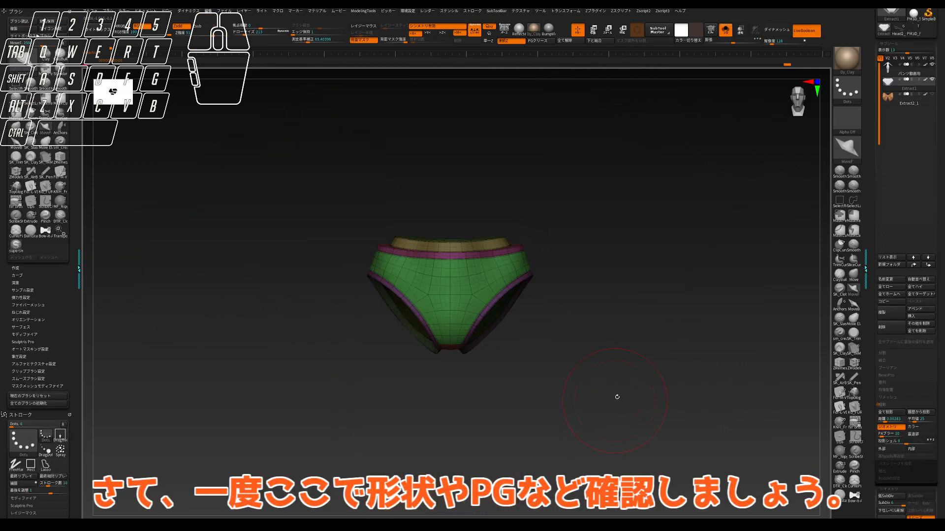
left_click_drag(617, 395, 638, 414)
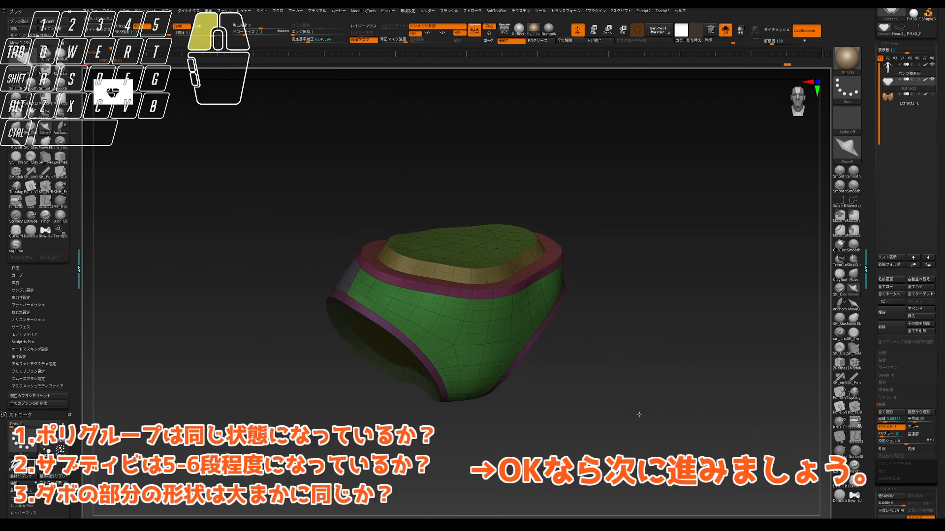
key("ctrl+shift")
mouse_move(618, 374)
left_mouse_down()
mouse_move(602, 352)
mouse_move(218, 340)
left_mouse_up()
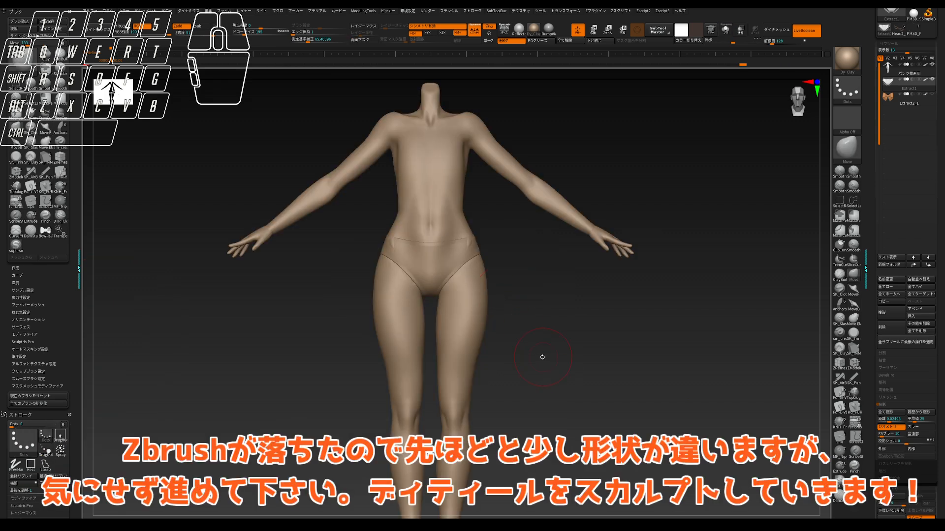
- Isolate the waistband and leg-border polygroups, trimmed by a polygon row, and mask everything else on the underwear
left_click_drag(577, 368, 589, 407, "alt")
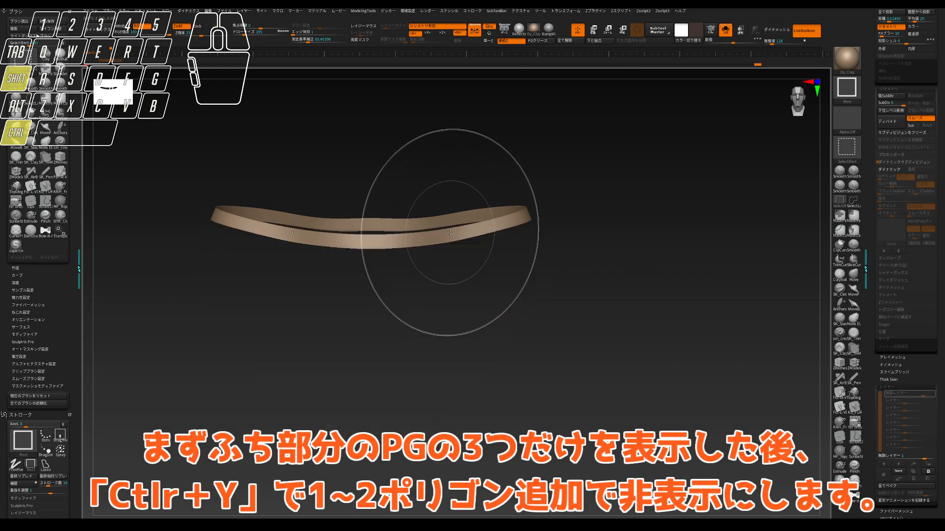
left_click(613, 295, "ctrl+shift")
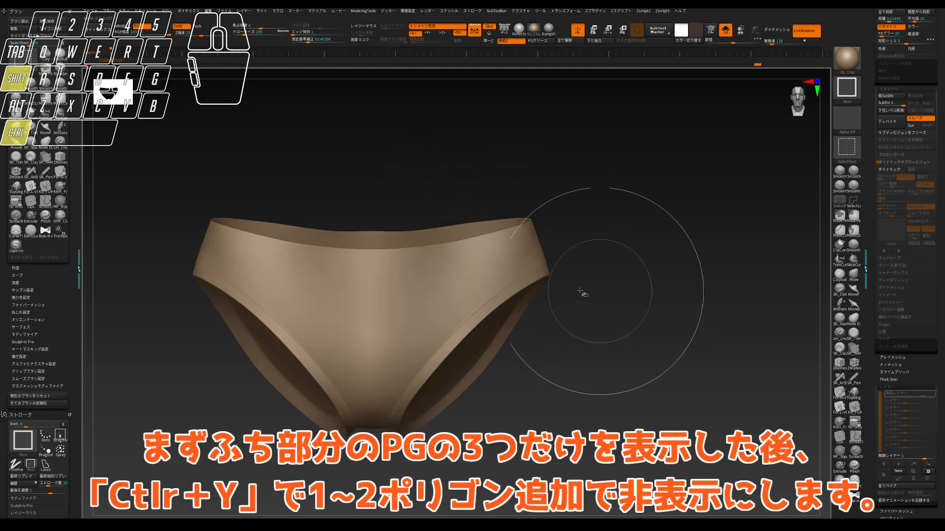
left_click_drag(602, 294, 744, 351, "ctrl+shift")
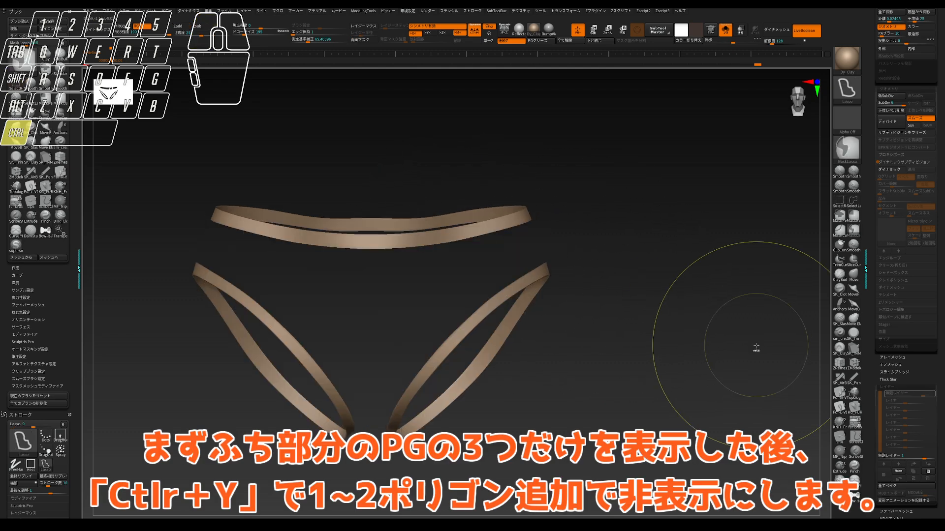
key("ctrl+y")
left_click(756, 352, "ctrl")
left_click(753, 351, "ctrl+shift")
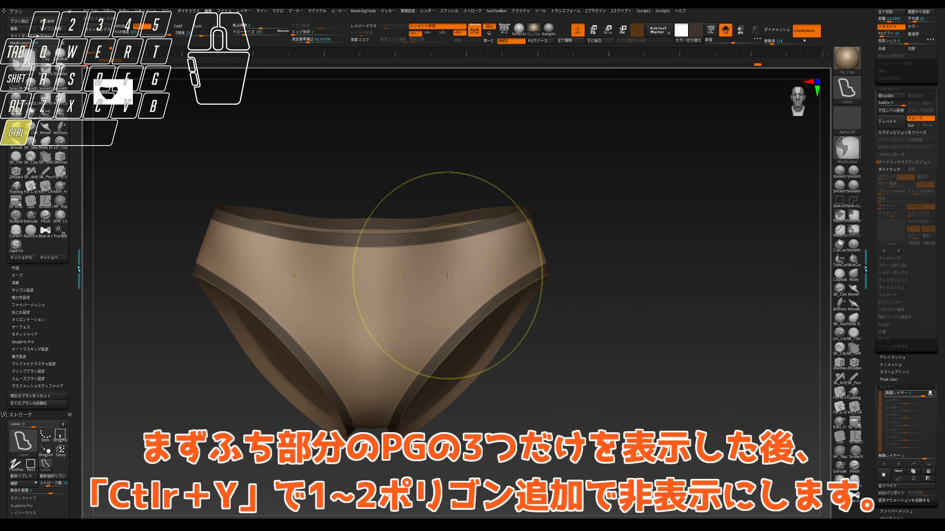
key("ctrl+z")
left_click(656, 303, "ctrl")
- Apply a 膨張 of 2 to the unmasked waistband and leg borders, checking them against the body
key("space")
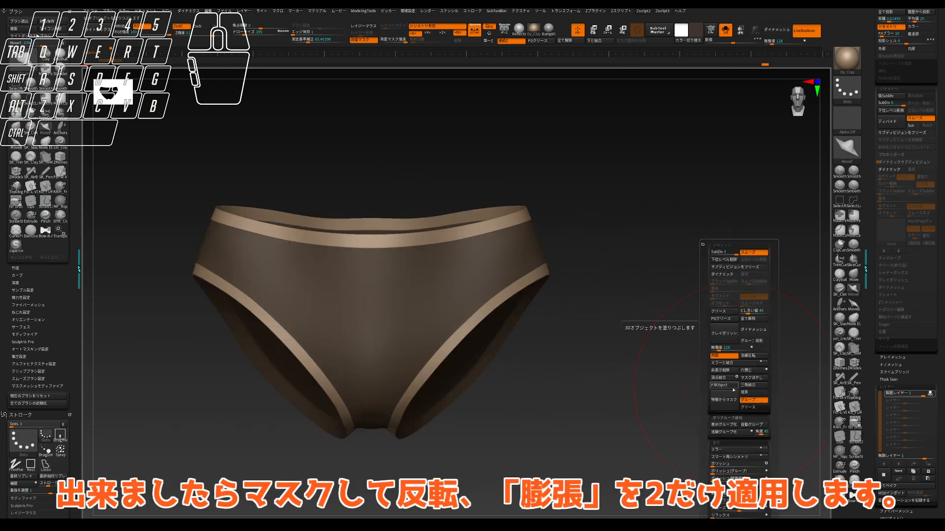
left_click(733, 493)
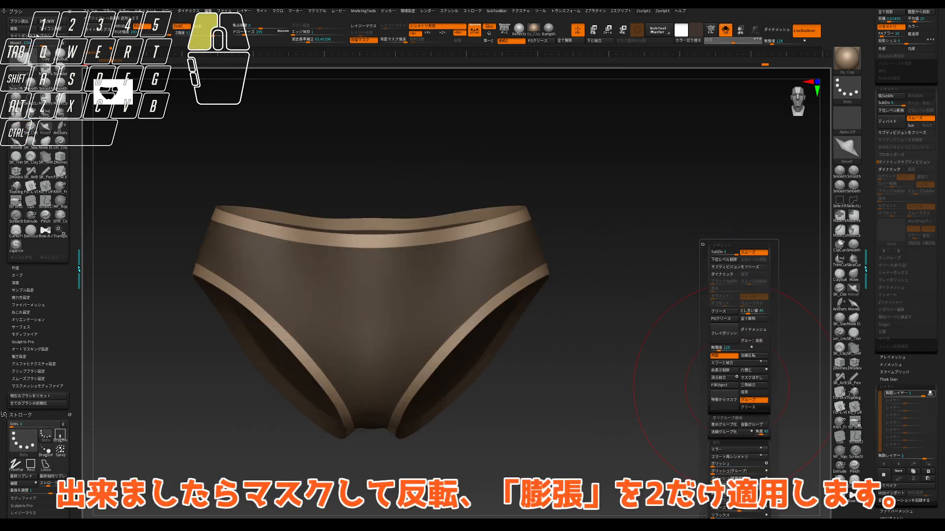
left_click_drag(740, 488, 740, 488)
key("v")
left_click_drag(621, 396, 653, 450)
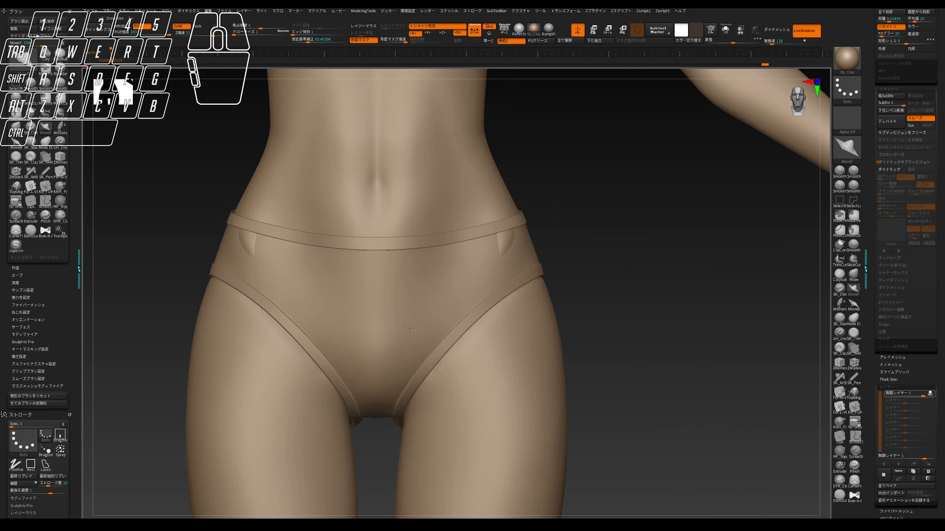
- Isolate the underwear's main fabric polygroups, hiding the waistband, leg borders and caps
left_click(407, 308, "ctrl+shift")
key("v")
left_click(732, 337, "ctrl+shift")
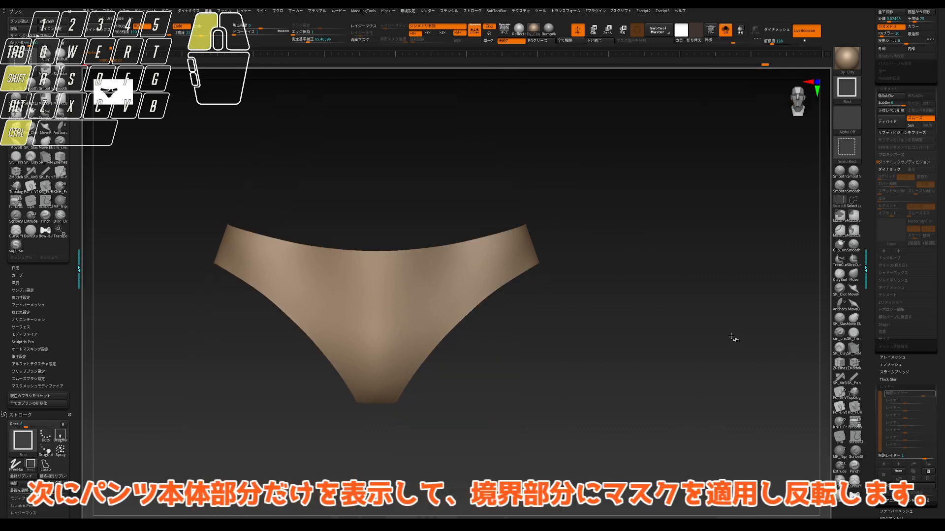
double_click(373, 408, "ctrl+shift")
left_click(371, 359, "ctrl+shift")
left_click_drag(586, 292, 641, 358, "ctrl+shift")
- Mask the fabric's outer edges with 特徴からマスク set to 境界, redisplay the whole underwear and invert the mask
key("m")
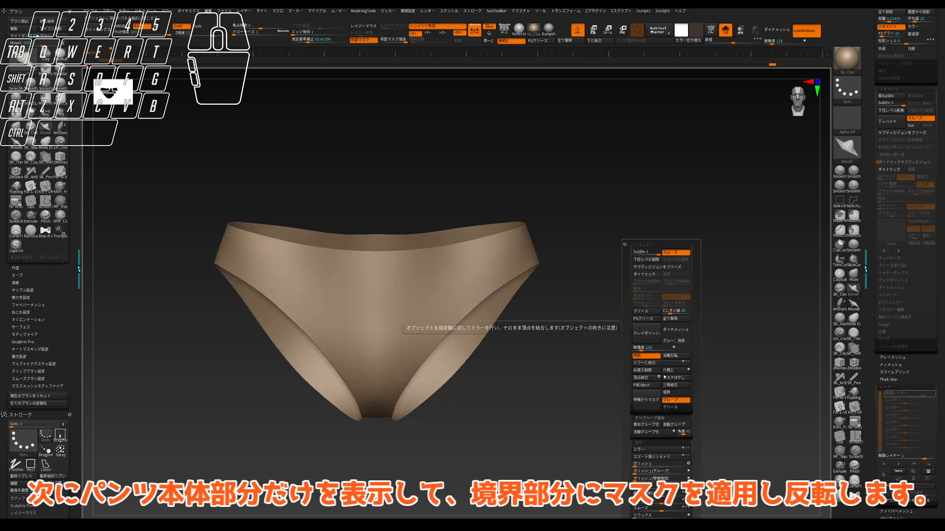
left_click(645, 401)
left_click_drag(571, 386, 605, 401, "ctrl")
key("m")
left_click(625, 392)
left_click(559, 383, "ctrl+shift")
left_click(589, 386, "ctrl")
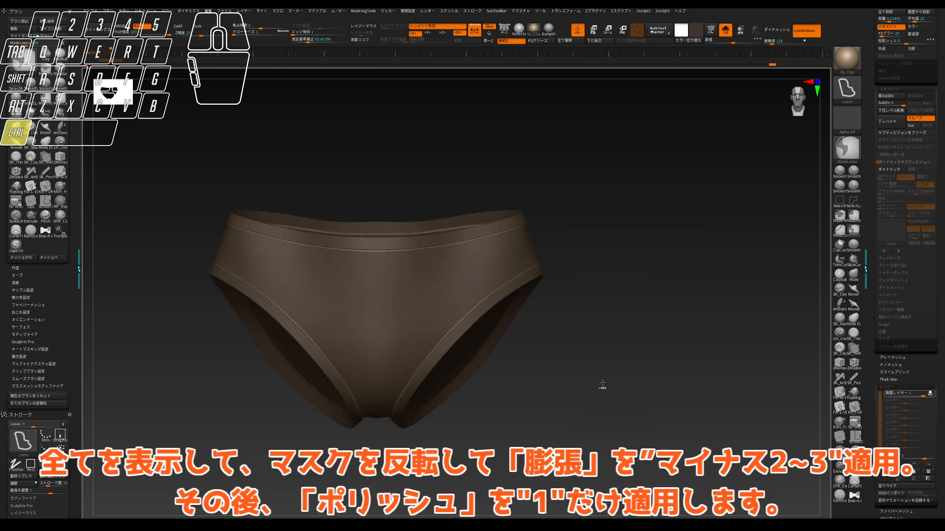
- Sink the unmasked seam lines with a 膨張 of minus 2 to 3, undoing a trial group polish
key("m")
left_click_drag(587, 485, 589, 488)
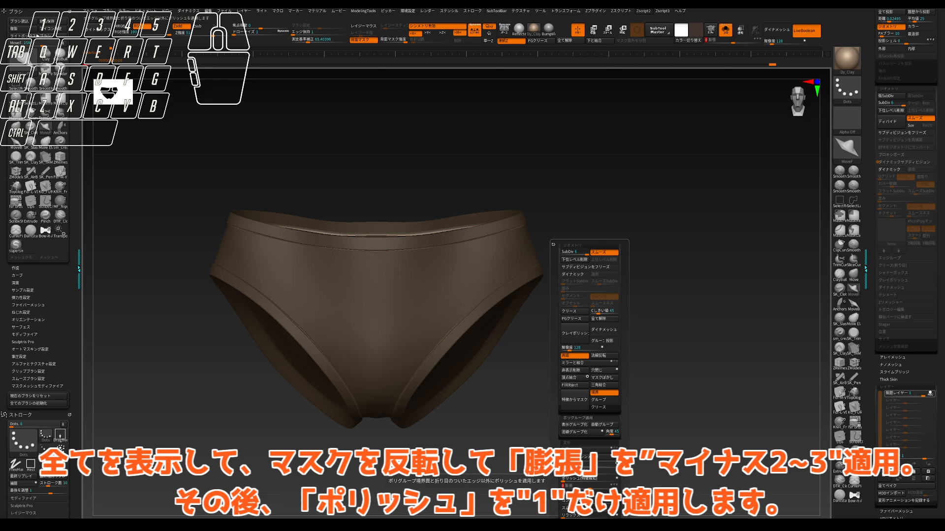
left_click(588, 470)
key("ctrl+z")
- Apply a ポリッシュ of 1 to the unmasked seam lines and clear the mask
key("m")
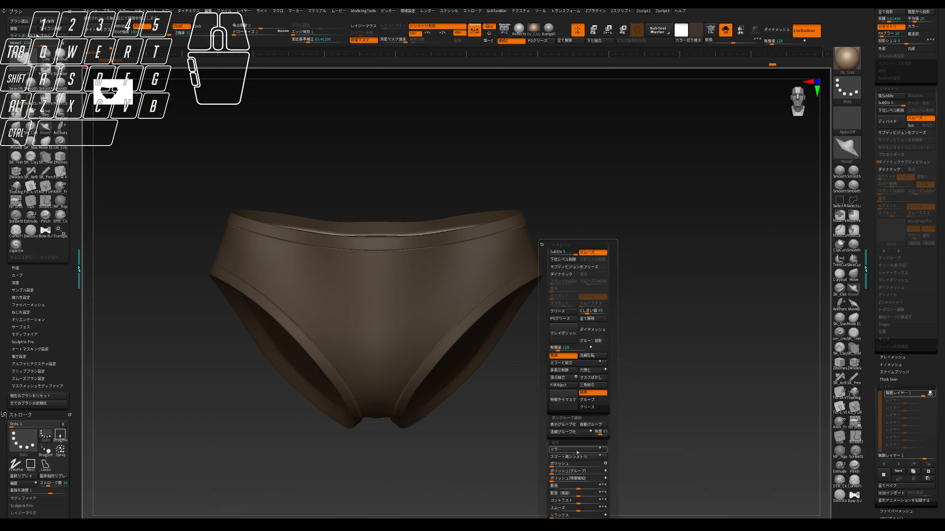
left_click(558, 463)
key("m")
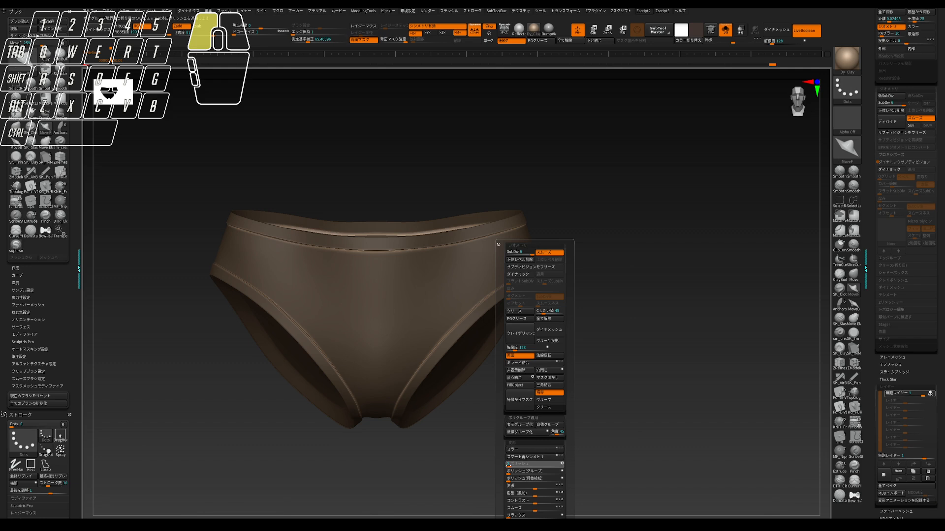
left_click(509, 465)
left_click_drag(632, 381, 640, 407, "ctrl")
- Redisplay the body, rename the underwear's layer スティッチ, and add a second layer for スティッチ2
key("v")
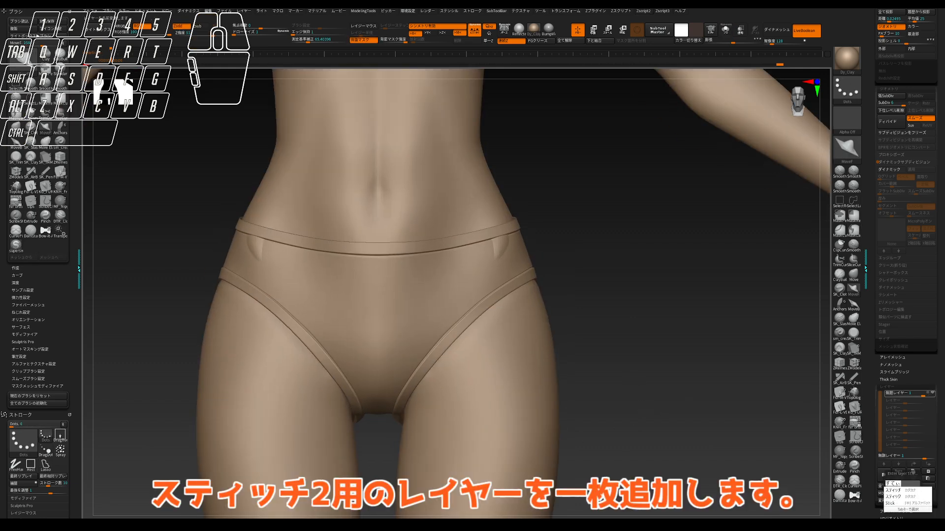
type("スティッチ")
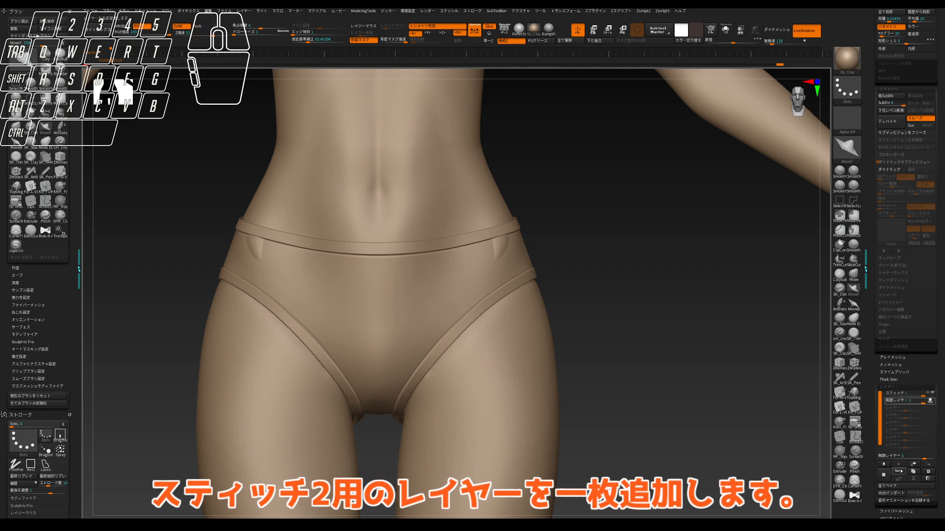
type("スティッチ2")
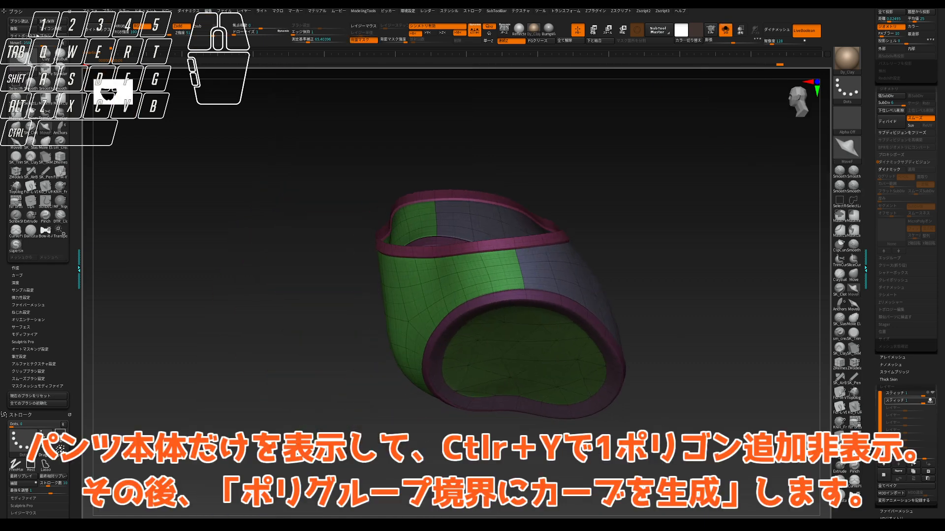
- Isolate the front and back fabric polygroups and trim one polygon row from the visible edges
left_click(502, 270, "ctrl+shift")
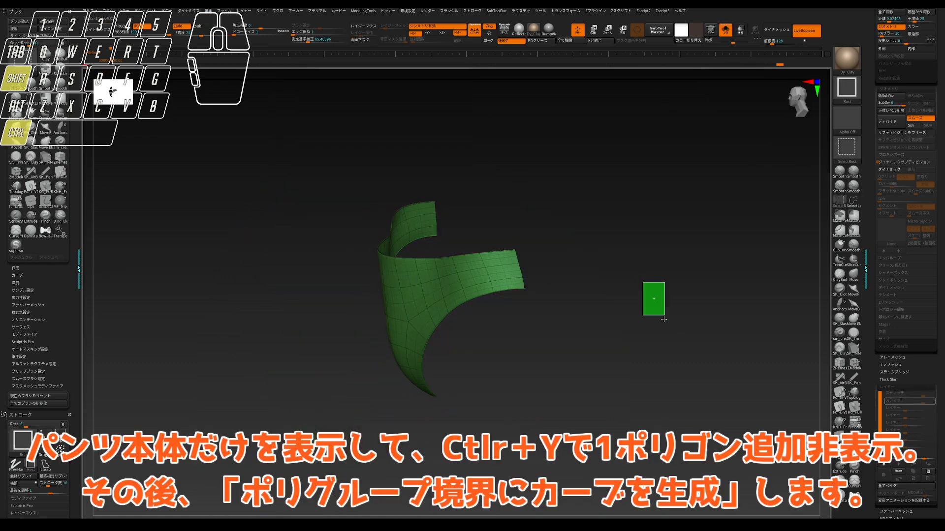
left_click_drag(655, 302, 689, 330, "ctrl+shift")
left_click(566, 268, "ctrl+shift")
left_click_drag(659, 277, 732, 331, "ctrl+shift")
key("ctrl+y")
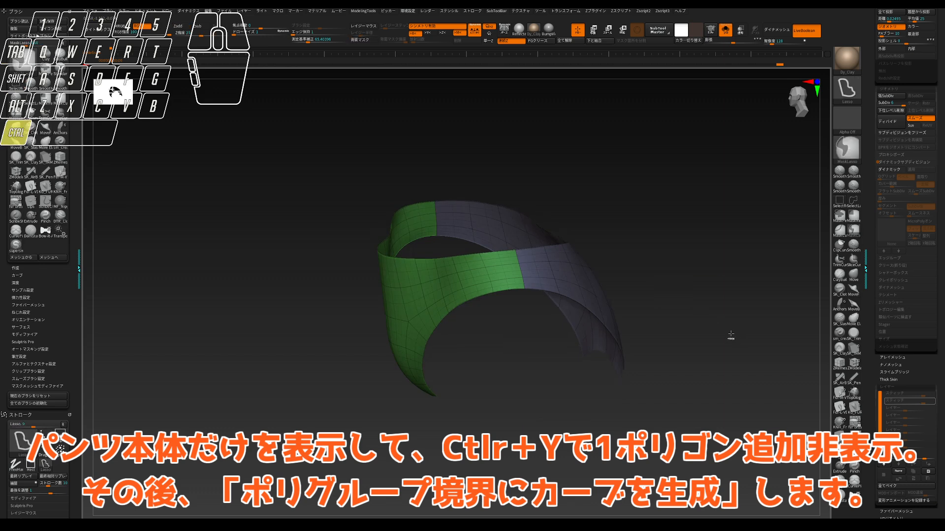
- Set feature masking back to グループ and generate curves along the polygroup boundaries at the side seams
key("space")
left_click(745, 402)
left_click(746, 393)
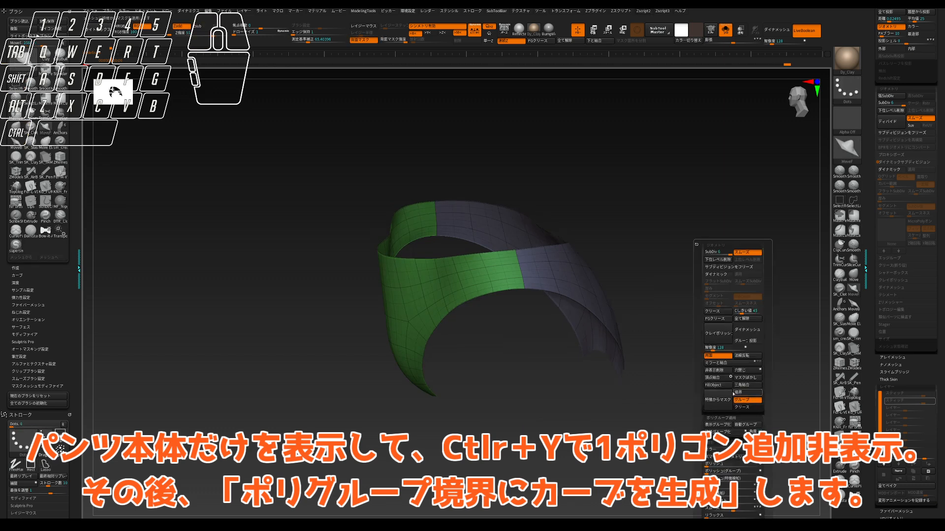
key("shift+space")
left_click(665, 478)
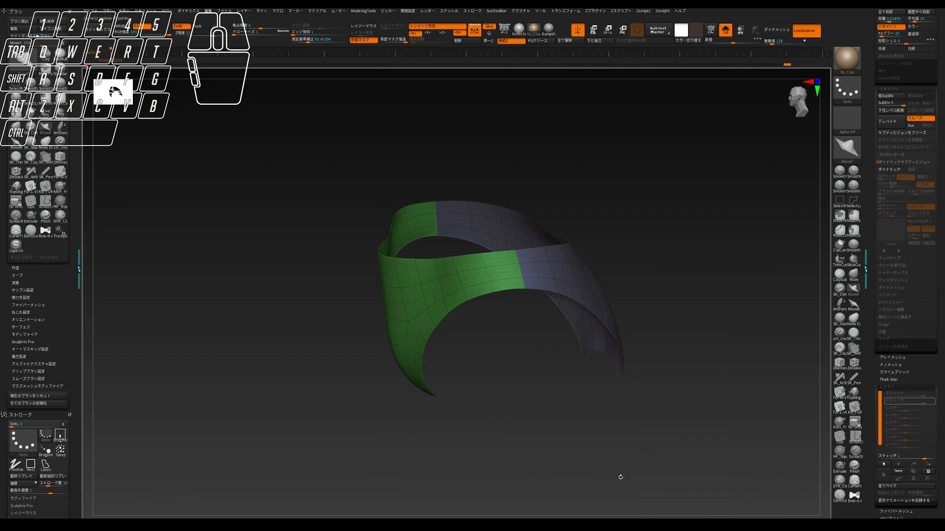
- Try the CurvePinch brush on the side-seam curves of the whole underwear, turn polyframe off, and undo the pinch
left_click(612, 459, "ctrl+shift")
left_click(696, 406, "ctrl")
left_click(698, 399, "ctrl")
left_click_drag(700, 395, 703, 418, "alt")
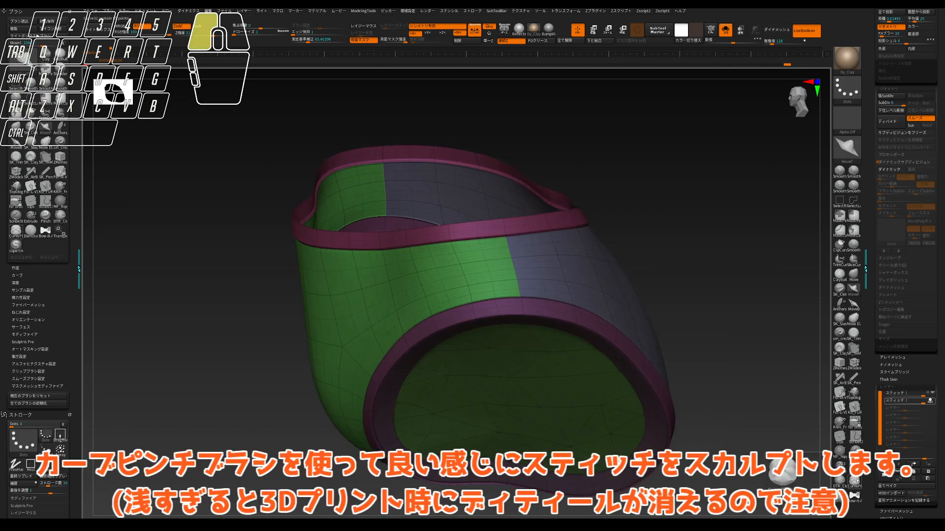
left_click(857, 481)
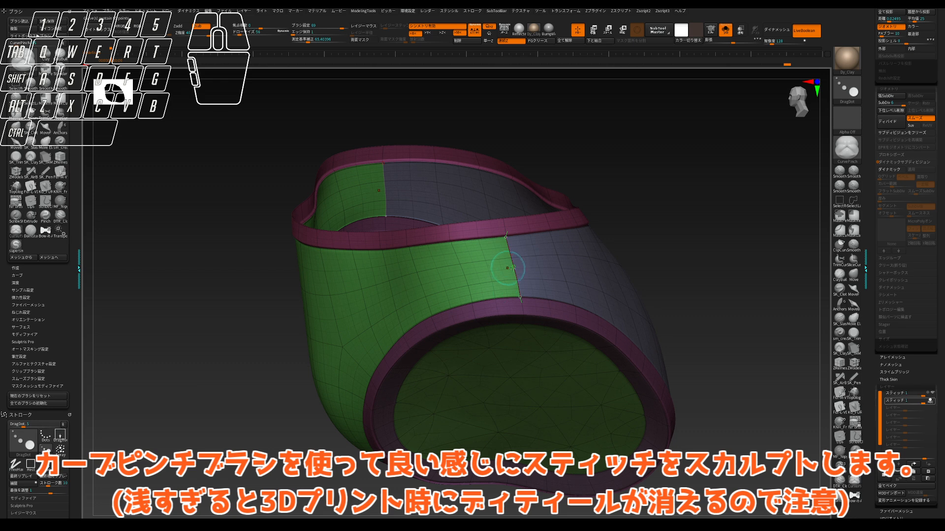
key("shift+f")
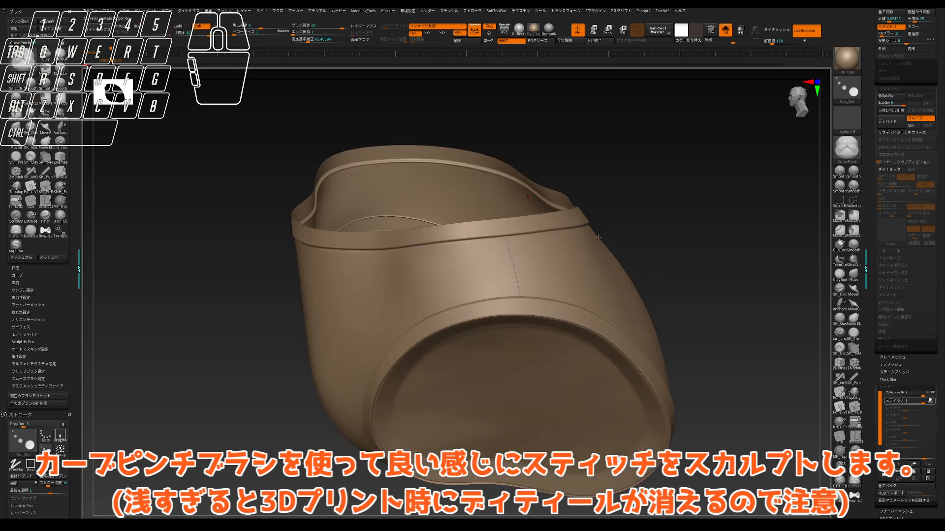
key("ctrl+z")
key("ctrl+z")
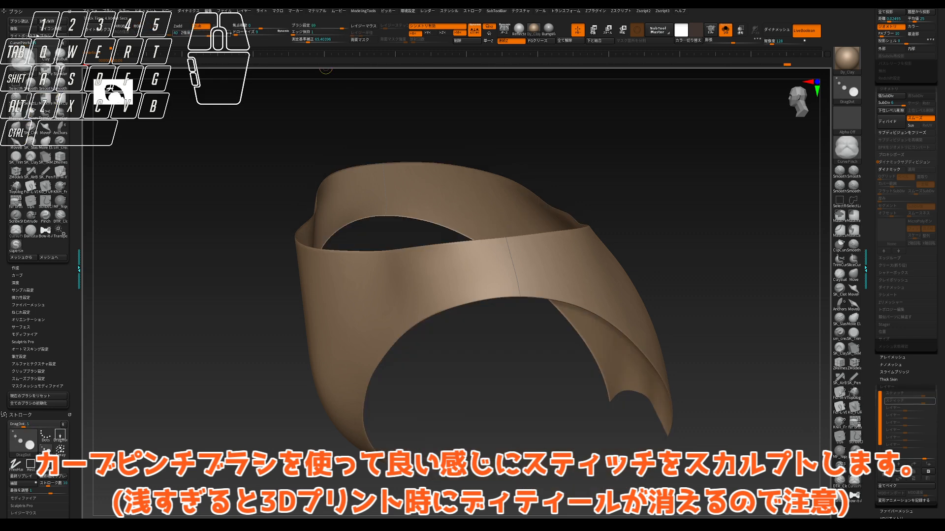
- Try pinching the isolated fabric's side seams with an adjusted draw size, inspect the whole underwear, and undo the pinch
left_click_drag(238, 33, 234, 33)
left_click(513, 268)
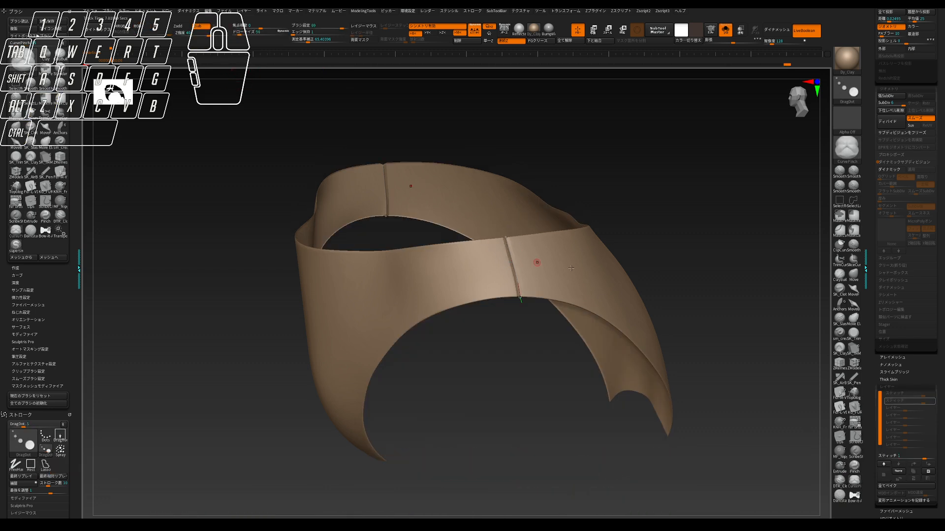
left_click(711, 213, "ctrl+shift")
left_click_drag(711, 212, 716, 190)
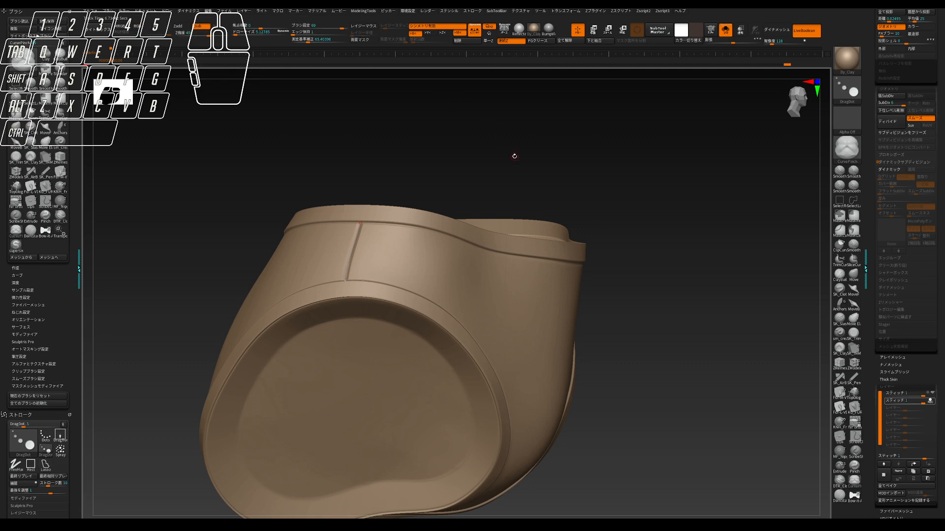
key("ctrl+z")
key("ctrl+z")
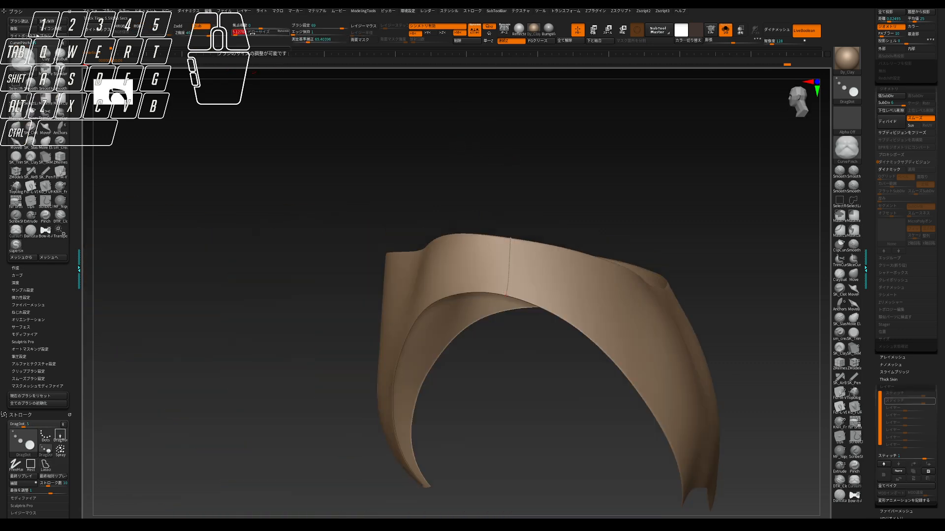
- Readjust the CurvePinch draw size, sculpt the side-seam stitches along the curves, and redisplay the whole underwear
left_click_drag(238, 33, 234, 33)
left_click(509, 261)
left_click_drag(473, 187, 583, 181)
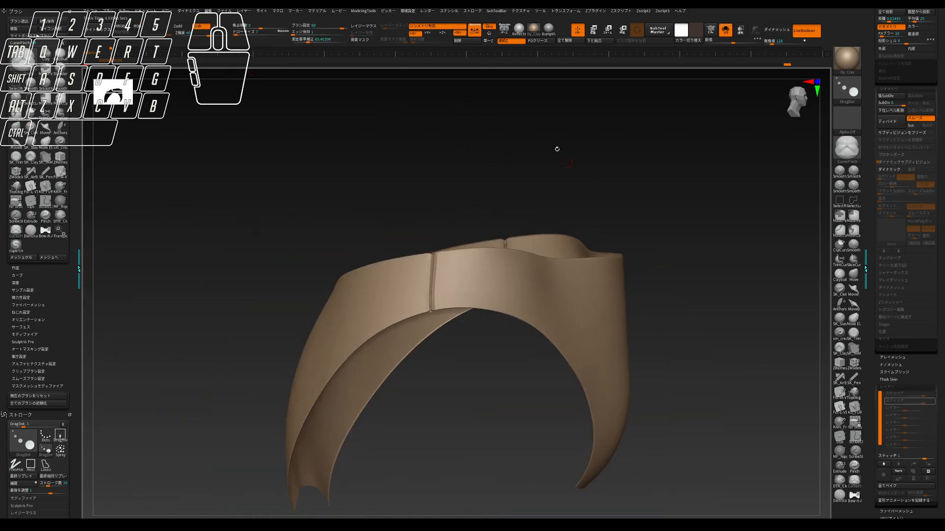
left_click(501, 110, "ctrl+shift")
mouse_move(502, 110)
left_mouse_down()
mouse_move(633, 184)
mouse_move(573, 191)
mouse_move(634, 185)
left_mouse_up()
- Switch to the Move brush and hide the underwear's front and back fabric polygroups, exposing the crotch panel
key("b")
key("m")
key("v")
left_click_drag(587, 258, 606, 239)
left_click(405, 366, "ctrl+shift")
left_click(381, 309, "ctrl+shift")
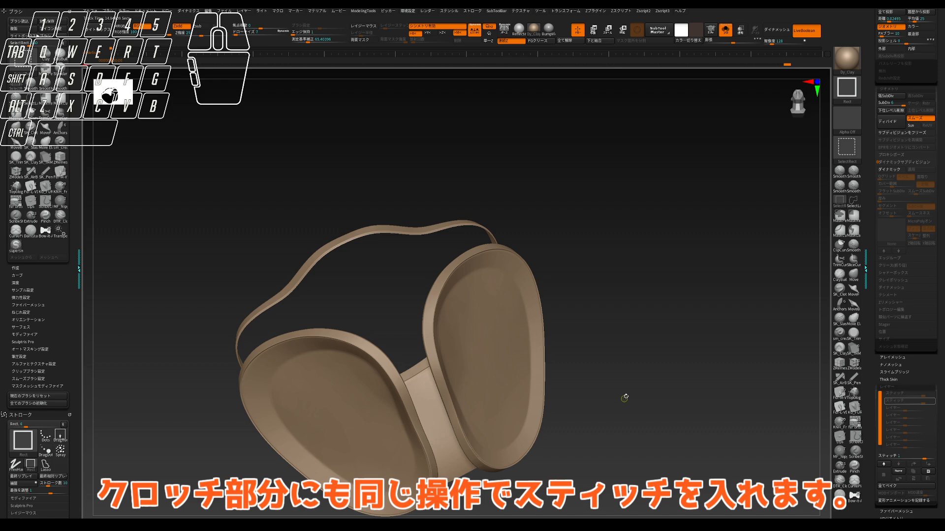
left_click_drag(624, 394, 620, 336)
- Isolate the main fabric together with the crotch panel and generate curves along its polygroup boundaries
left_click_drag(619, 299, 657, 347, "ctrl+shift")
key("ctrl+z")
left_click_drag(658, 438, 644, 300, "alt")
left_click(484, 386, "ctrl+shift")
left_click_drag(640, 345, 664, 358, "ctrl+shift")
key("space")
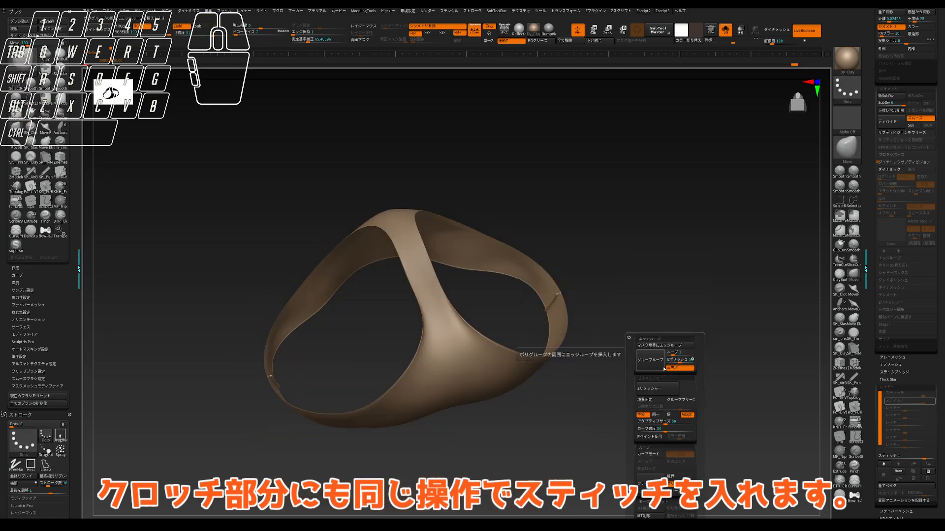
left_click(661, 481)
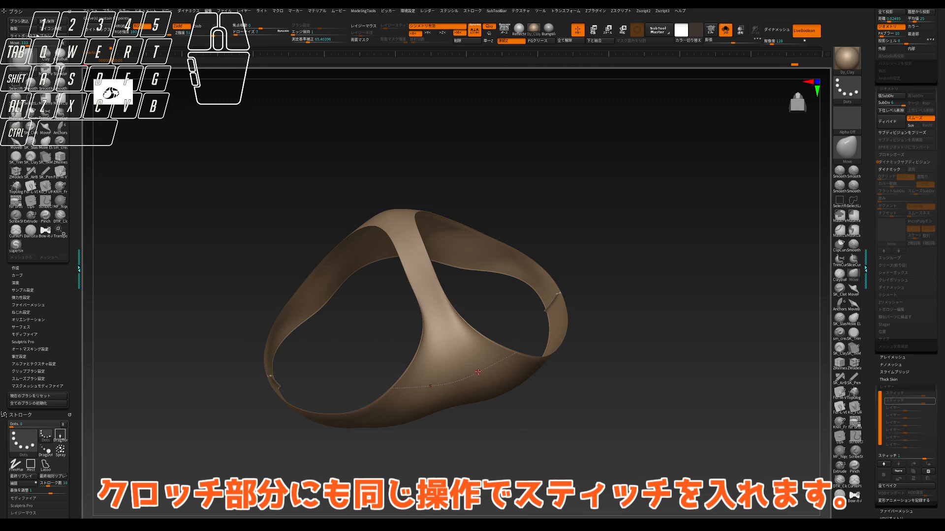
- Try pinching the crotch-panel seams along the generated curves with the CurvePinch brush and undo the pinch
left_click(856, 480)
left_click_drag(556, 399, 531, 358)
key("ctrl+shift+z")
left_click_drag(473, 379, 418, 285)
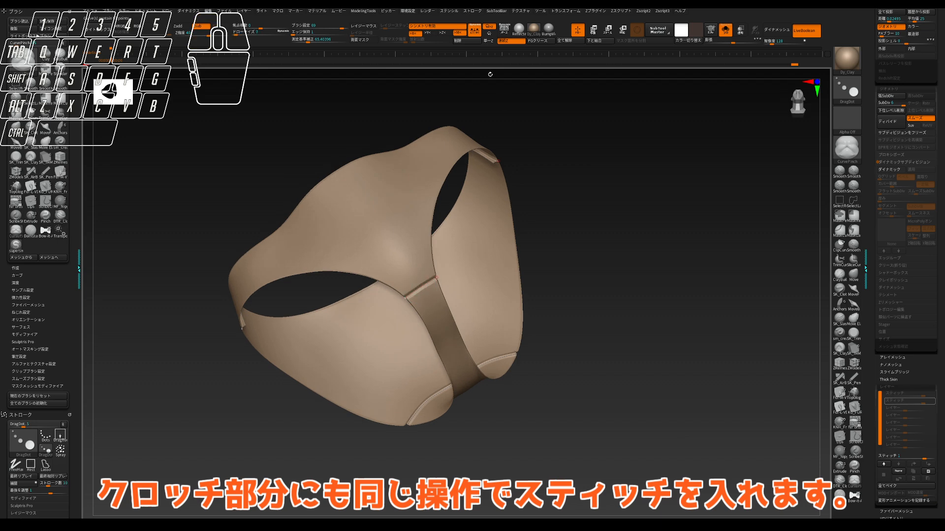
left_click(465, 41)
key("ctrl+z")
key("ctrl+z")
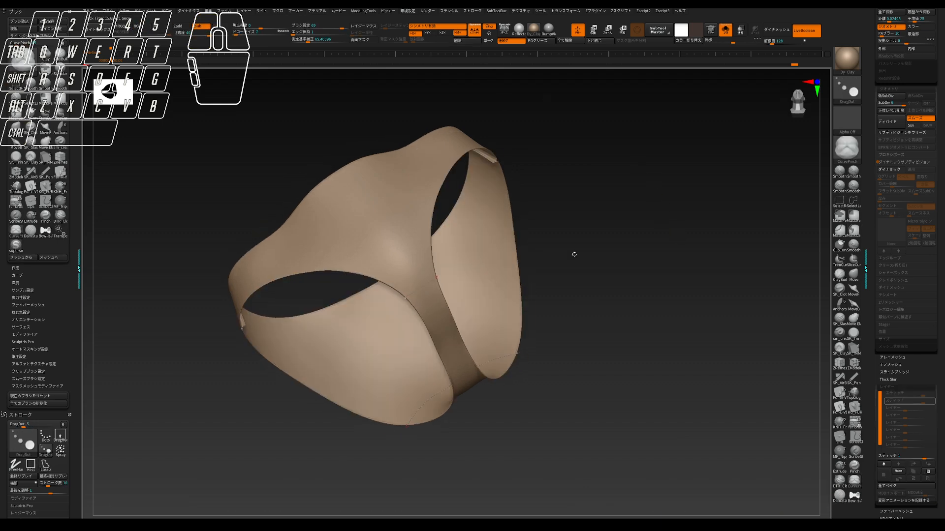
- Sculpt the crotch-seam stitches along the curves and redisplay the whole underwear
left_click_drag(676, 234, 620, 267)
left_click(670, 305, "ctrl+shift")
left_click_drag(671, 305, 771, 240)
left_click(688, 162, "ctrl+shift")
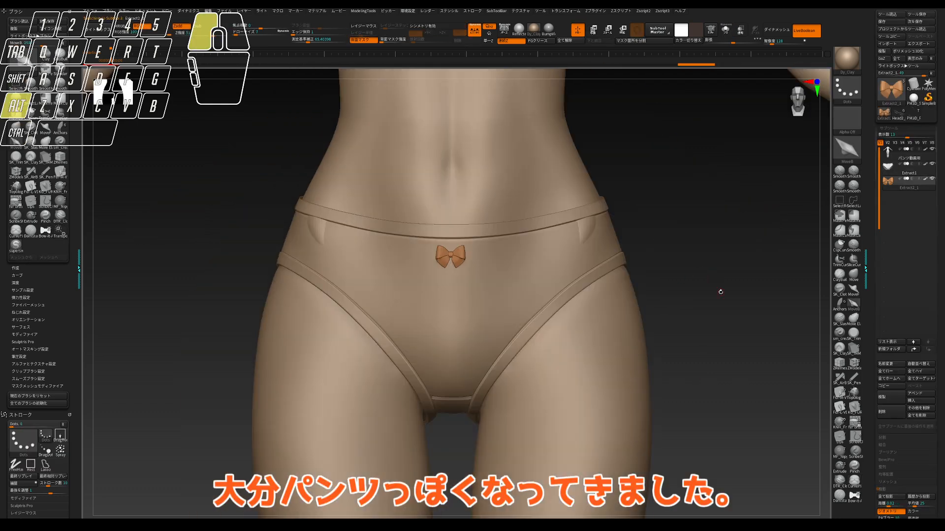
- Add a new layer for wrinkles to the underwear and rename it しわ
left_click_drag(812, 363, 940, 307)
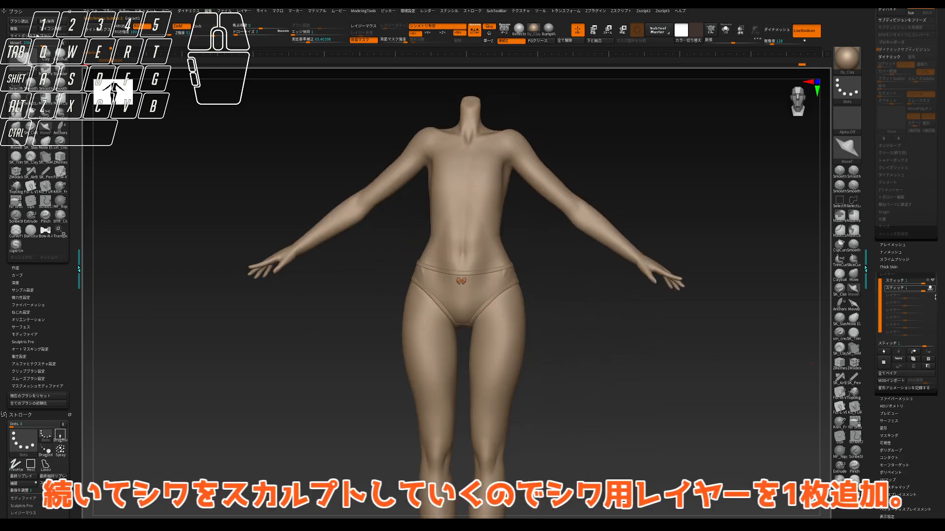
left_click(884, 363)
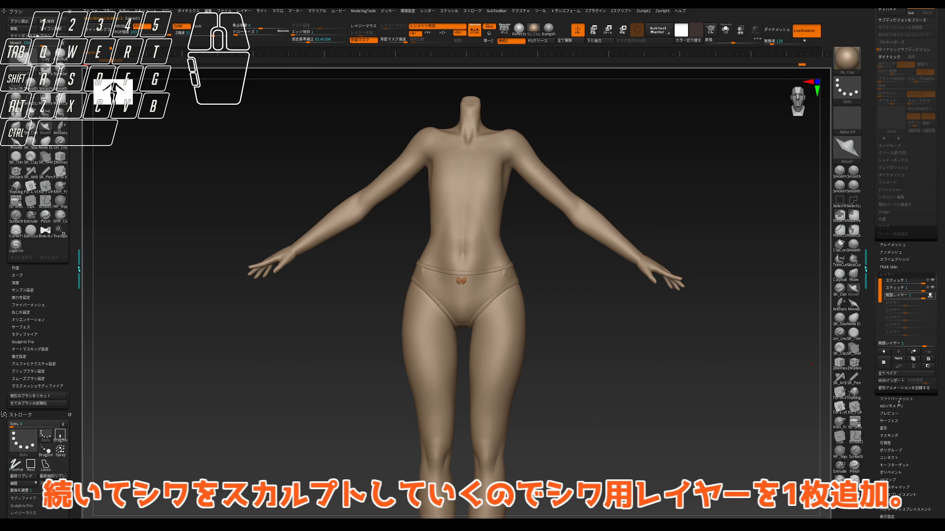
left_click(899, 360)
type("しわ")
left_click_drag(693, 348, 690, 337, "shift")
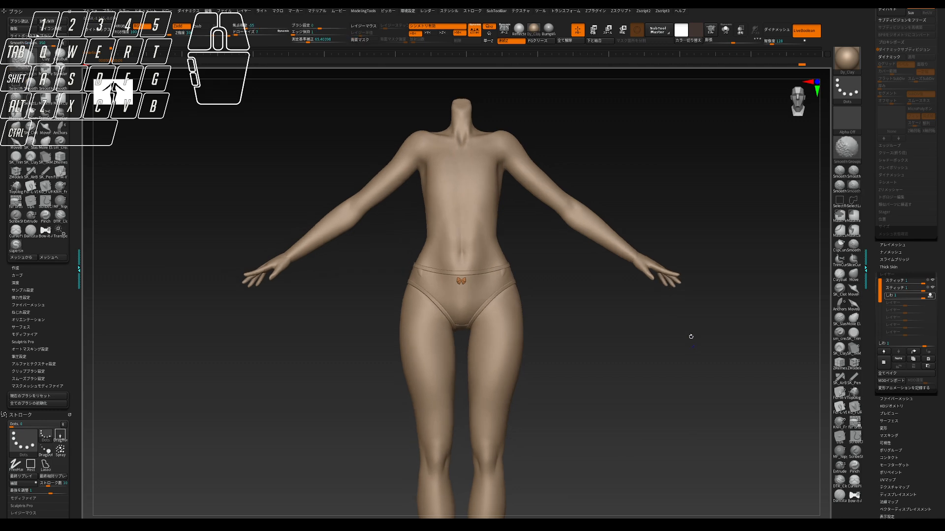
- Isolate the underwear and turn off both スティッチ layers, keeping only the しわ layer active
key("alt+shift+s")
scroll(583, 359, "up", 4)
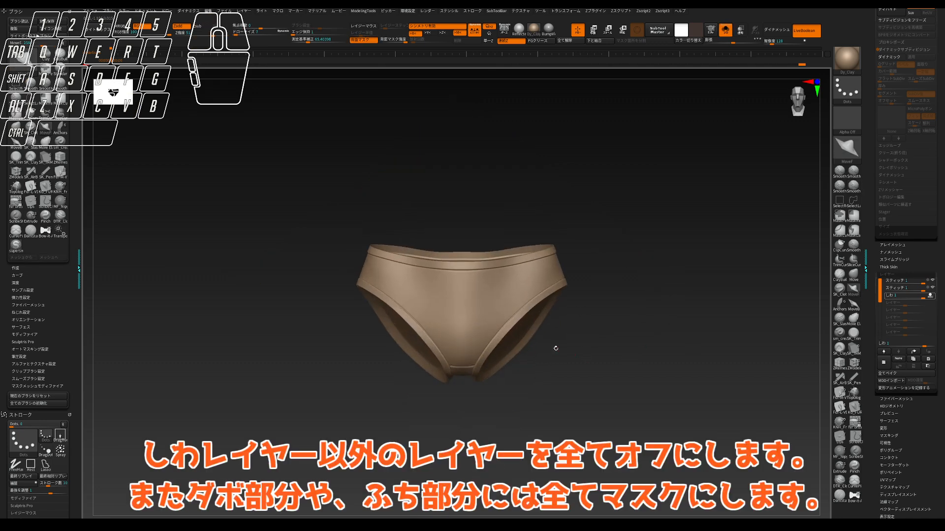
left_click(932, 288)
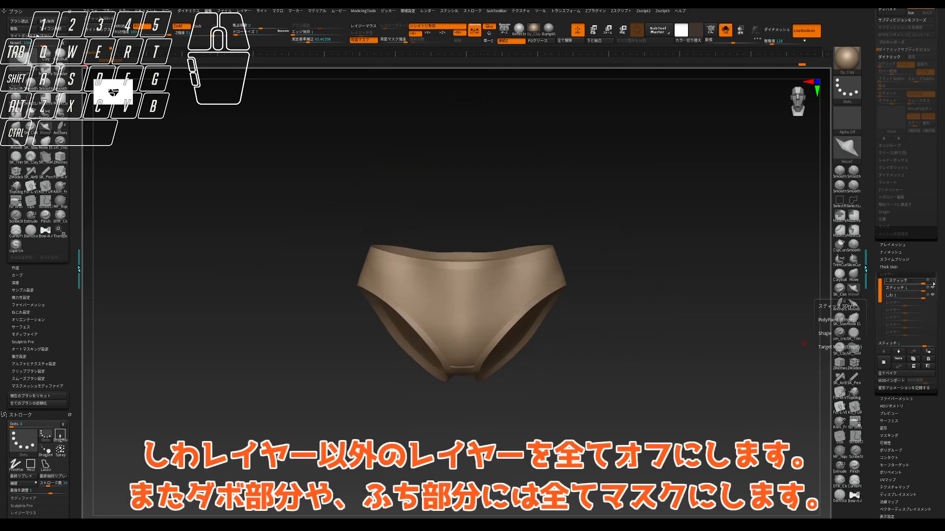
- Mask the underwear's border bands and cap areas by polygroup, leaving only the main outer fabric unmasked
double_click(491, 311, "ctrl+shift")
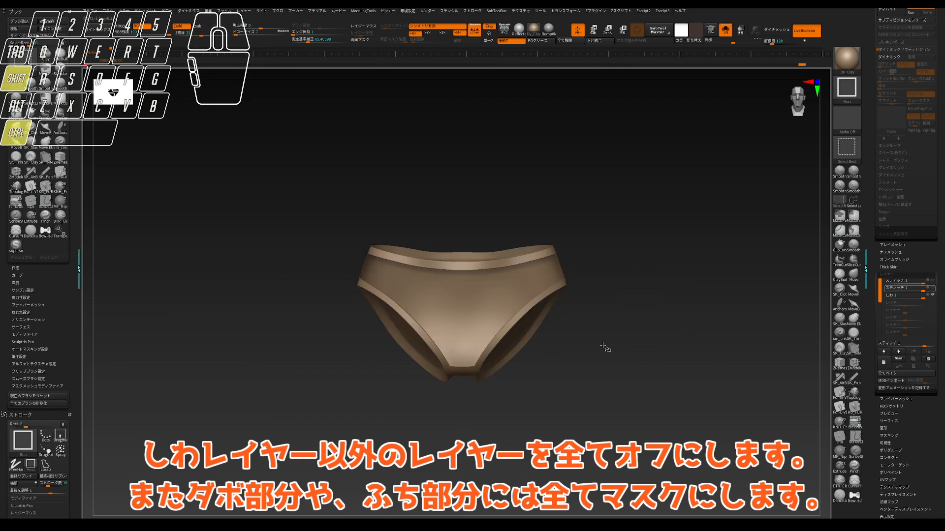
left_click(457, 316, "ctrl+shift")
left_click(694, 362, "ctrl+shift")
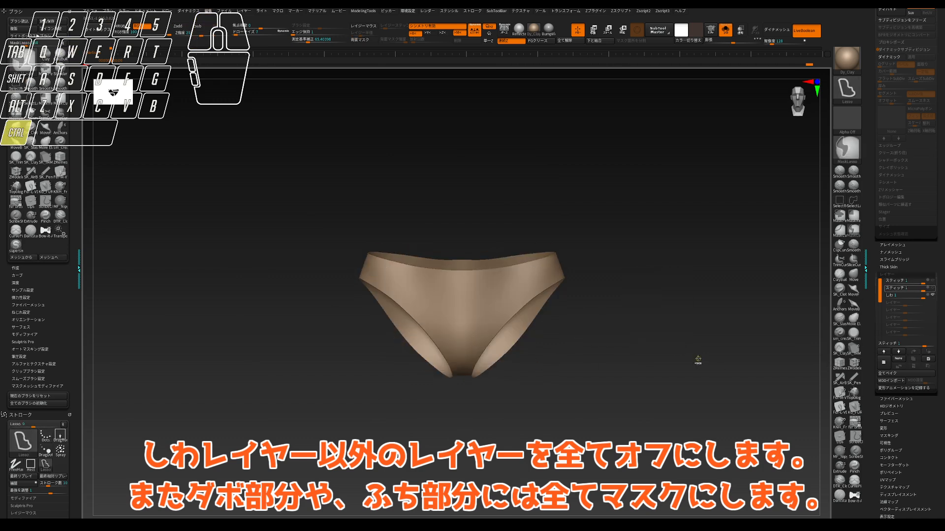
key("shift+f")
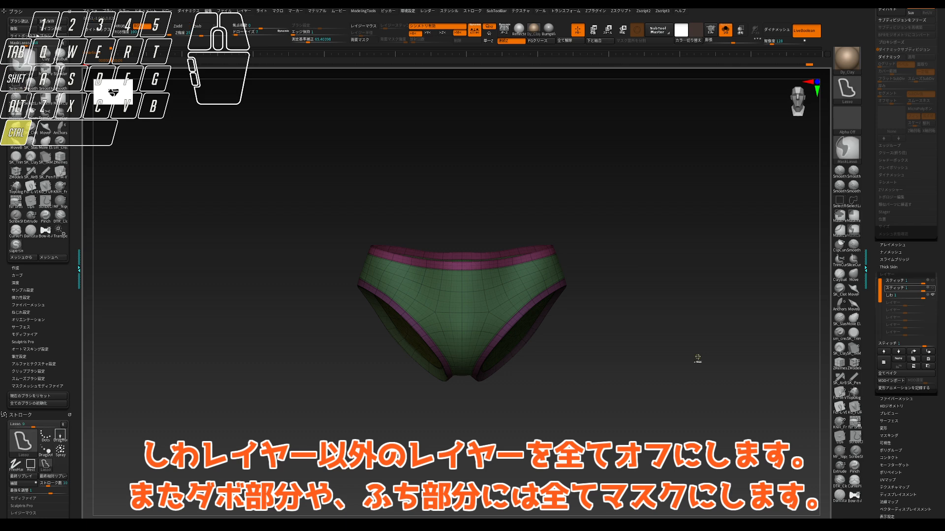
left_click(697, 357, "ctrl")
left_click(698, 357, "ctrl")
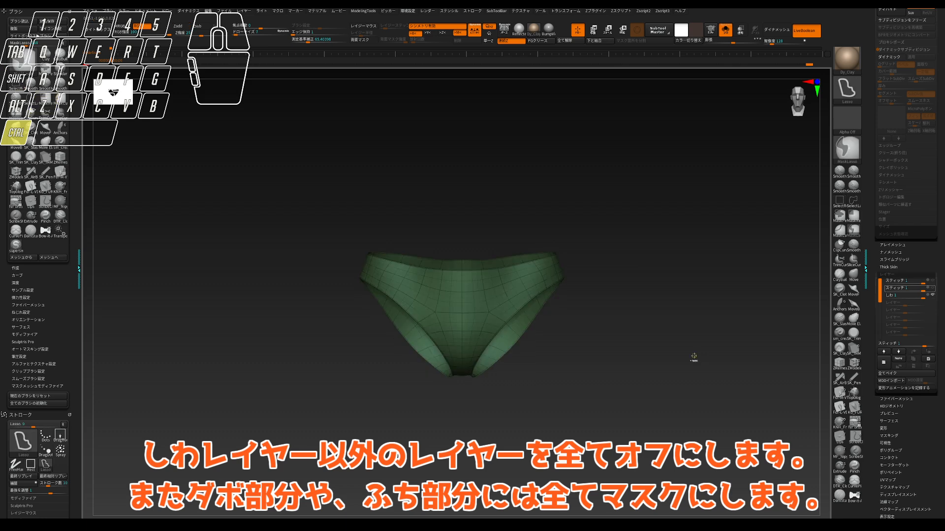
left_click(694, 355, "ctrl")
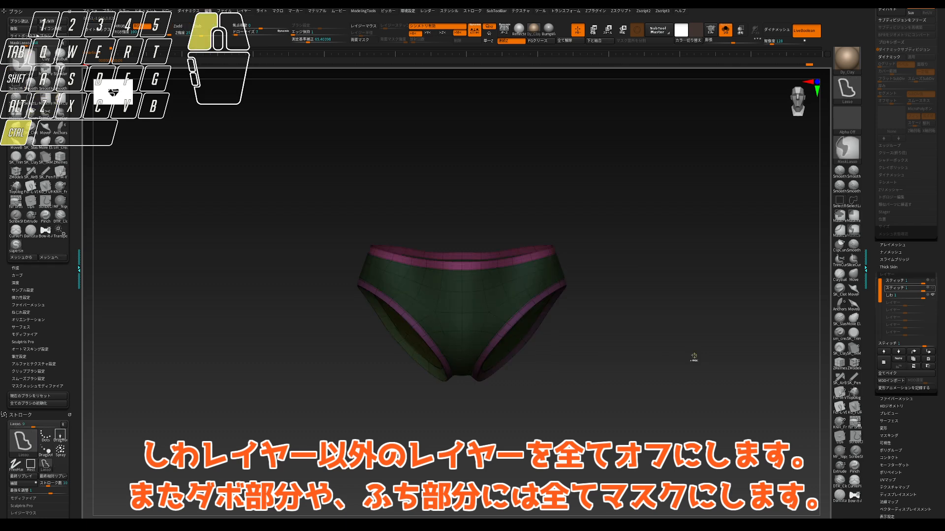
left_click(694, 355, "ctrl")
key("shift+f")
key("ctrl+z")
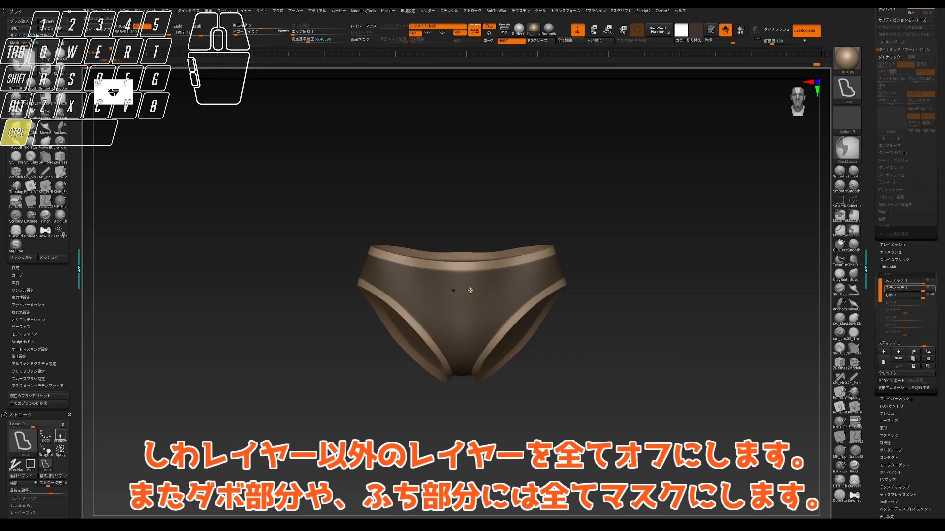
left_click(671, 306, "ctrl")
- Sculpt wrinkles on the side and back fabric below the waistband with the SK_Cloth brush, undoing one stroke
left_click_drag(696, 331, 641, 330)
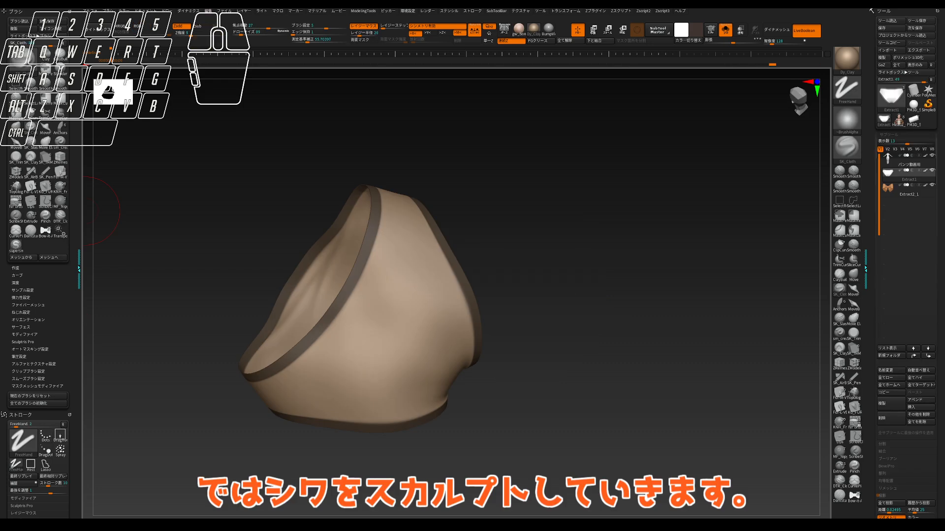
left_click_drag(86, 211, 116, 213)
left_click_drag(374, 276, 376, 269)
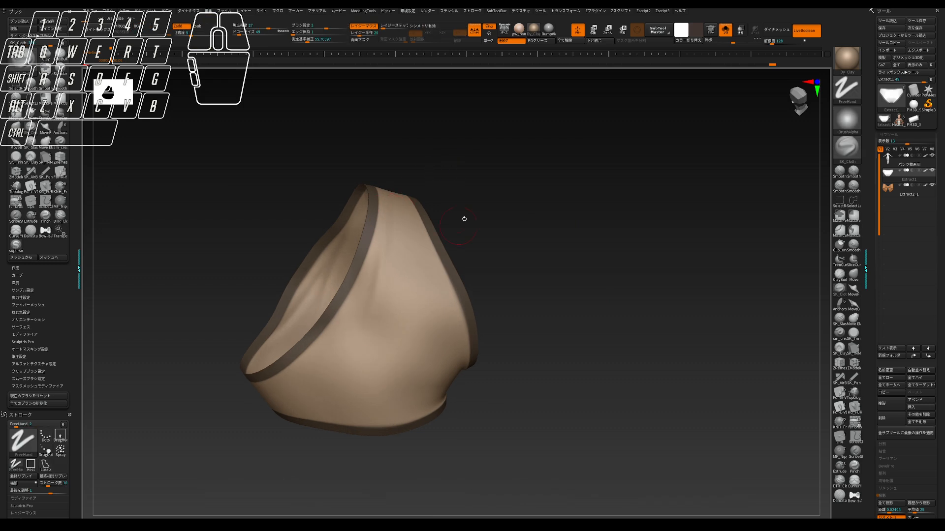
left_click_drag(384, 209, 386, 210)
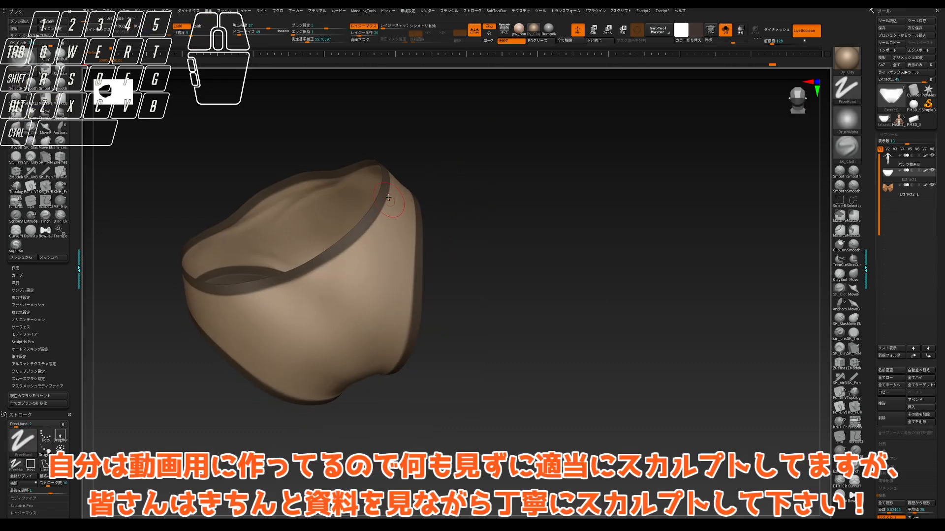
left_click_drag(369, 255, 365, 246)
key("ctrl+z")
left_click_drag(449, 177, 438, 168)
left_click_drag(364, 252, 330, 264)
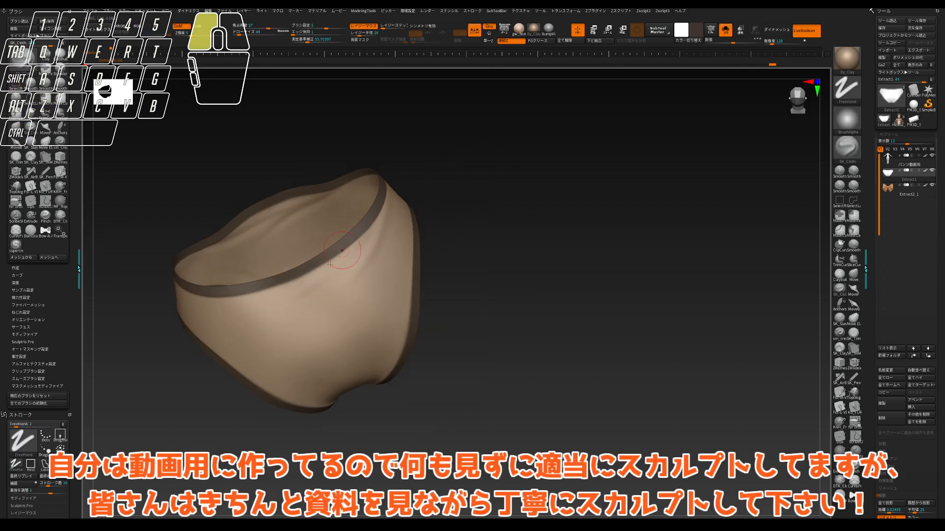
- Toggle symmetry and extend the wrinkles across the back fabric toward the side
left_click_drag(377, 230, 381, 222, "alt")
left_click_drag(454, 192, 465, 190)
left_click_drag(335, 288, 328, 296, "alt")
mouse_move(435, 245)
left_mouse_down()
mouse_move(548, 146)
mouse_move(347, 168)
mouse_move(360, 144)
mouse_move(353, 147)
left_mouse_up()
key("x")
left_click_drag(299, 295, 278, 176, "alt")
mouse_move(373, 178)
left_mouse_down()
mouse_move(344, 170)
mouse_move(367, 189)
mouse_move(345, 154)
mouse_move(219, 282)
mouse_move(221, 315)
left_mouse_up()
mouse_move(389, 192)
left_mouse_down("shift")
mouse_move(361, 154)
mouse_move(527, 216)
mouse_move(492, 209)
left_mouse_up("shift")
left_click_drag(370, 236, 369, 296)
mouse_move(381, 179)
left_mouse_down()
mouse_move(421, 152)
mouse_move(355, 272)
left_mouse_up()
mouse_move(413, 237)
left_mouse_down()
mouse_move(436, 215)
mouse_move(392, 232)
left_mouse_up()
- Toggle symmetry again and sculpt more wrinkles along the back waistband, checking them against the body
key("x")
left_click_drag(248, 263, 251, 234)
left_click_drag(389, 196, 392, 219)
left_click_drag(245, 260, 254, 217, "alt")
left_click_drag(366, 225, 378, 189)
left_click_drag(262, 238, 262, 222)
mouse_move(388, 190)
left_mouse_down()
mouse_move(434, 220)
mouse_move(462, 291)
mouse_move(483, 282)
mouse_move(484, 315)
left_mouse_up()
key("v")
key("v")
left_click_drag(423, 221, 445, 238)
key("x")
left_click_drag(365, 245, 339, 297, "alt")
left_click_drag(428, 183, 267, 270)
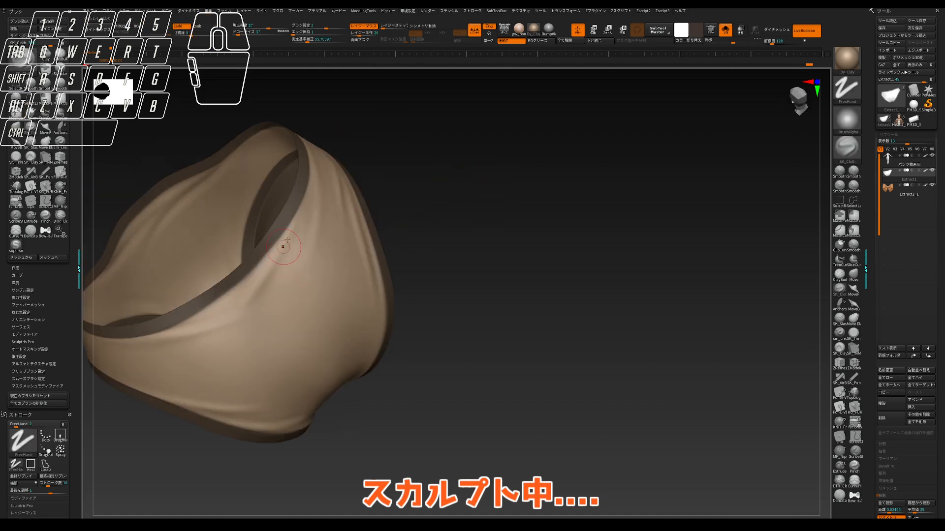
- Sculpt wrinkles on the lower back fabric and around the leg opening
left_click_drag(228, 322, 265, 296, "alt")
left_click_drag(427, 183, 337, 308)
left_click_drag(340, 438, 327, 419)
key("d")
left_click_drag(428, 397, 541, 339, "alt")
key("d")
mouse_move(541, 339)
left_mouse_down()
mouse_move(622, 246)
mouse_move(527, 317)
mouse_move(566, 229)
left_mouse_up()
left_click_drag(566, 229, 475, 303)
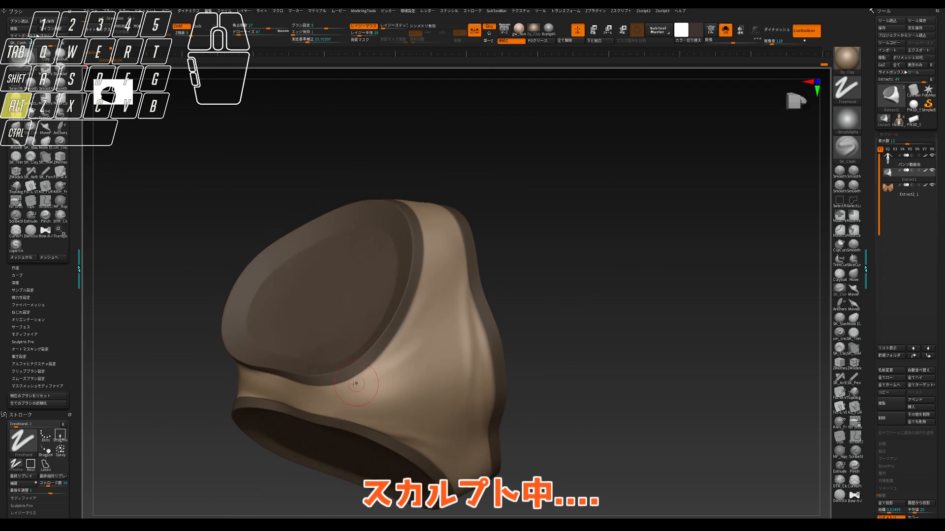
- Sculpt folds between the leg opening and the crotch, then refine the front wrinkles with the body displayed
left_click_drag(355, 383, 388, 325)
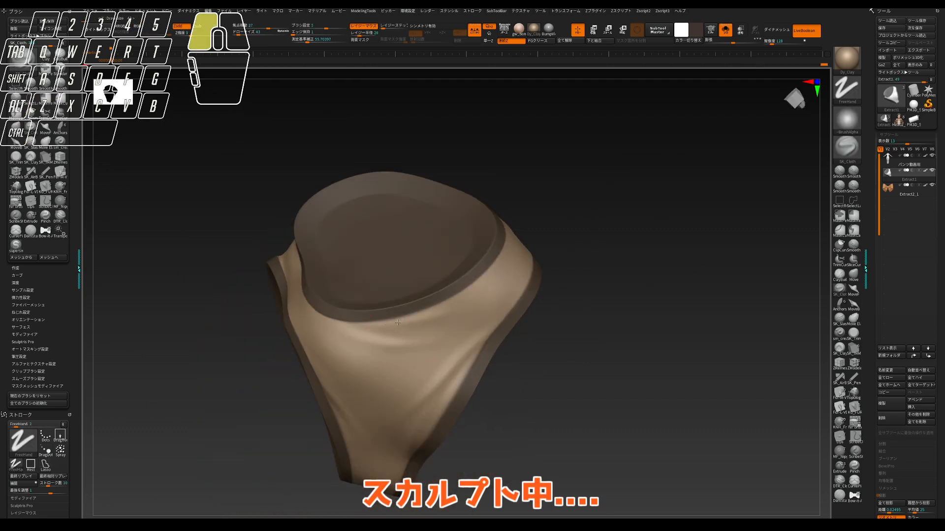
left_click_drag(613, 254, 686, 190)
key("v")
key("ctrl+z")
left_click_drag(445, 350, 428, 325)
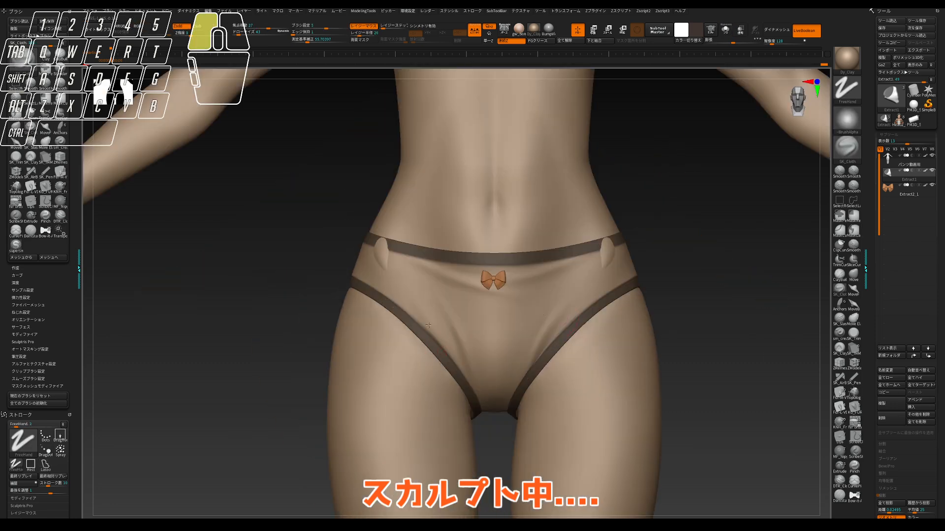
key("v")
- Sculpt wrinkles across the isolated front fabric beneath the waistband
mouse_move(753, 290)
left_mouse_down()
mouse_move(698, 248)
mouse_move(758, 295)
left_mouse_up()
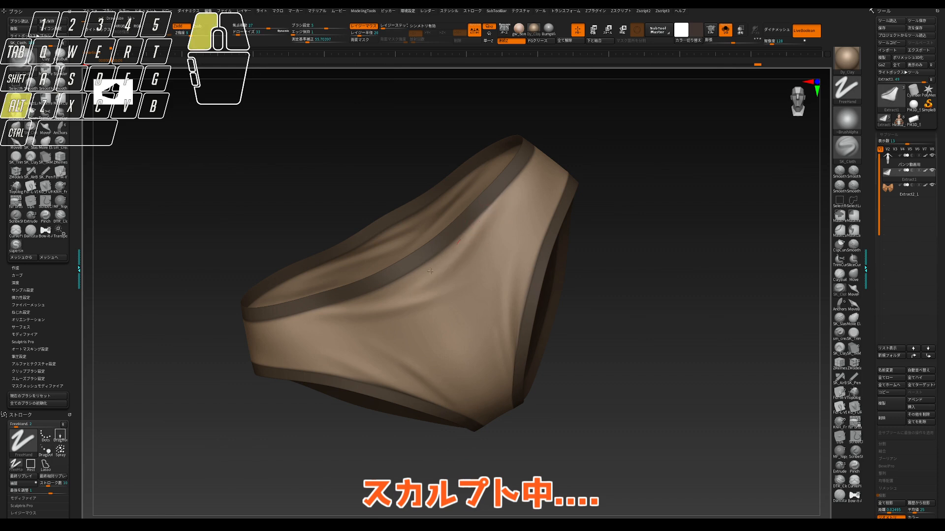
left_click_drag(420, 288, 424, 286)
mouse_move(635, 276)
left_mouse_down()
mouse_move(693, 169)
mouse_move(689, 256)
mouse_move(639, 305)
left_mouse_up()
left_click_drag(572, 225, 616, 356)
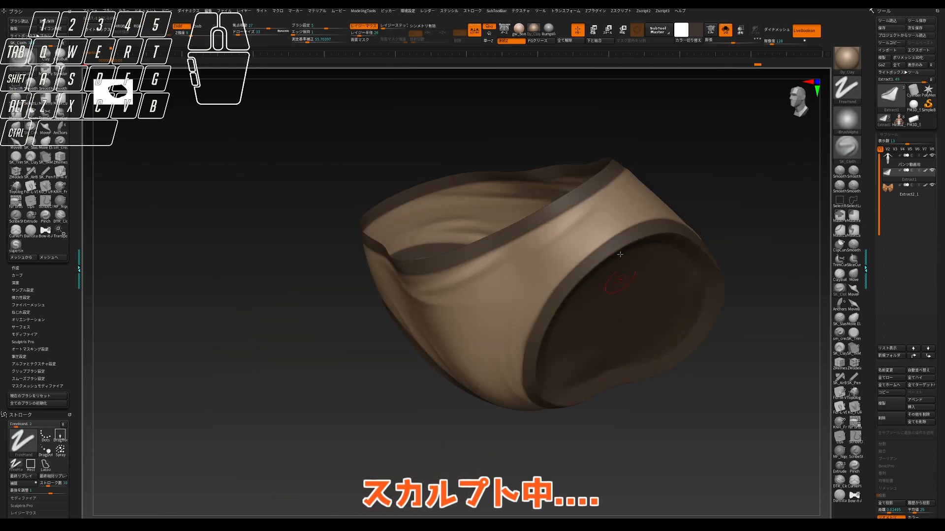
left_click_drag(716, 194, 633, 192)
- Sculpt wrinkles on the narrow hip section between the waistband and the leg opening, undoing one stroke
left_click_drag(675, 156, 645, 207, "alt")
left_click_drag(628, 367, 640, 384, "ctrl")
left_click_drag(640, 384, 674, 354)
key("ctrl+z")
left_click_drag(484, 304, 471, 294, "alt")
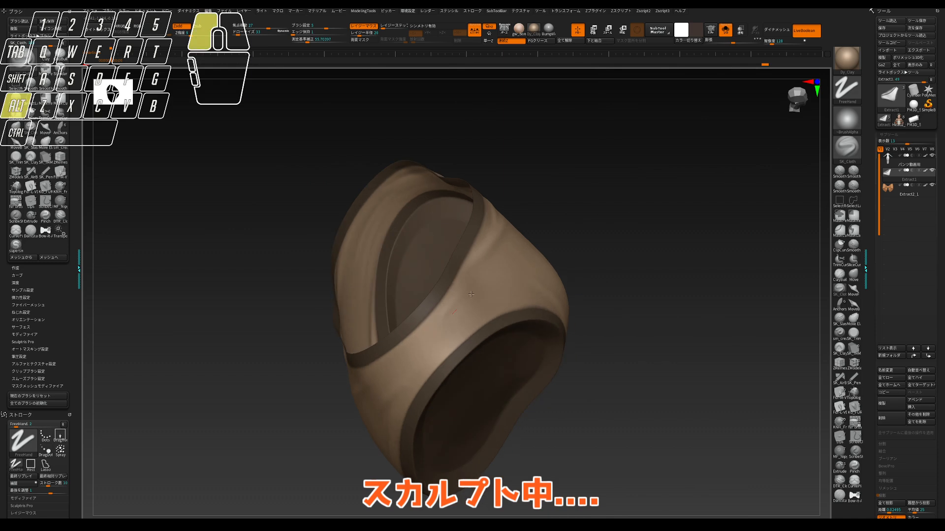
left_click_drag(589, 268, 465, 330)
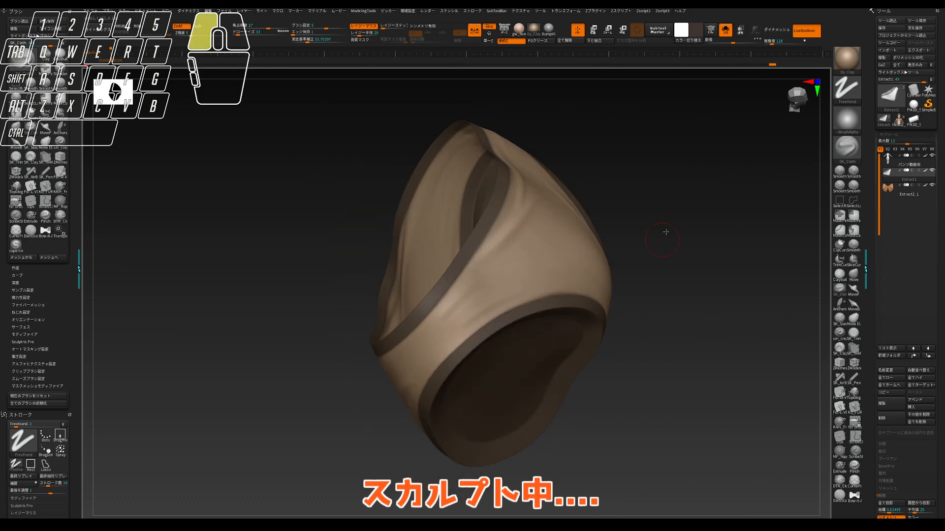
- Adjust the draw size and refine the hip wrinkles toward the back fabric, undoing one stroke
left_click_drag(665, 231, 456, 331)
key("s")
left_click_drag(407, 374, 395, 374)
mouse_move(591, 315)
left_mouse_down()
mouse_move(664, 231)
mouse_move(669, 407)
mouse_move(635, 150)
mouse_move(640, 167)
left_mouse_up()
mouse_move(660, 256)
left_mouse_down()
mouse_move(675, 325)
mouse_move(665, 222)
left_mouse_up()
key("ctrl+z")
key("s")
mouse_move(659, 276)
left_mouse_down()
mouse_move(708, 185)
mouse_move(681, 262)
mouse_move(687, 299)
mouse_move(666, 222)
mouse_move(655, 246)
mouse_move(639, 220)
mouse_move(646, 272)
left_mouse_up()
mouse_move(621, 324)
left_mouse_down()
mouse_move(556, 352)
mouse_move(581, 325)
mouse_move(586, 344)
mouse_move(561, 359)
left_mouse_up()
left_click_drag(590, 197, 629, 187, "alt")
- Check the polygroup wireframe and sculpt additional wrinkles on the side fabric above the leg opening
key("shift+f")
key("shift+f")
left_click_drag(704, 290, 655, 285)
key("shift+f")
key("shift+f")
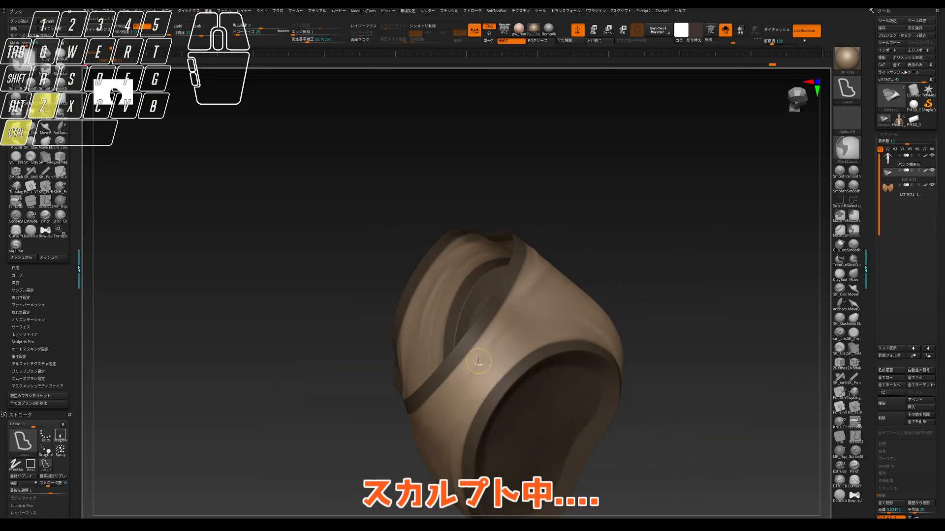
left_click_drag(463, 421, 477, 378)
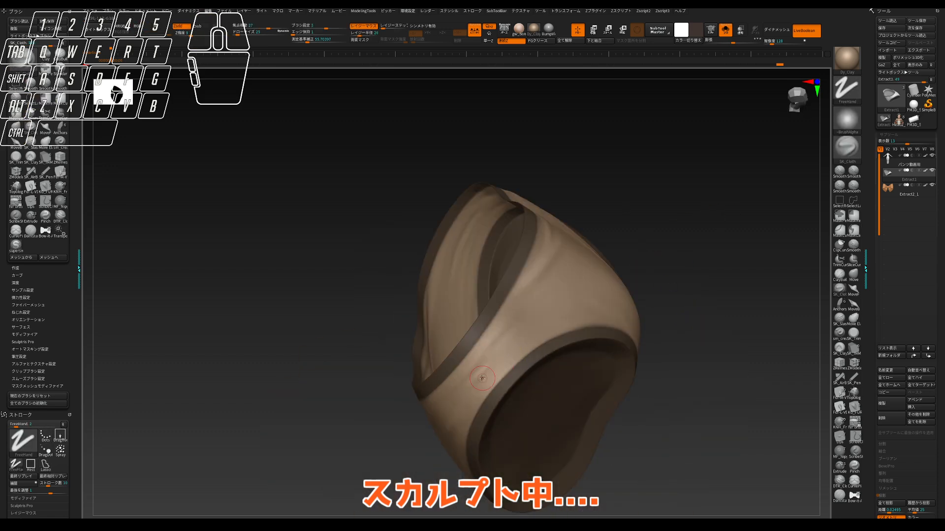
left_click_drag(649, 301, 681, 315)
left_click_drag(497, 363, 546, 345)
mouse_move(655, 296)
left_mouse_down()
mouse_move(681, 353)
mouse_move(661, 220)
mouse_move(700, 264)
mouse_move(720, 267)
mouse_move(718, 207)
left_mouse_up()
key("ctrl+z")
key("ctrl+shift")
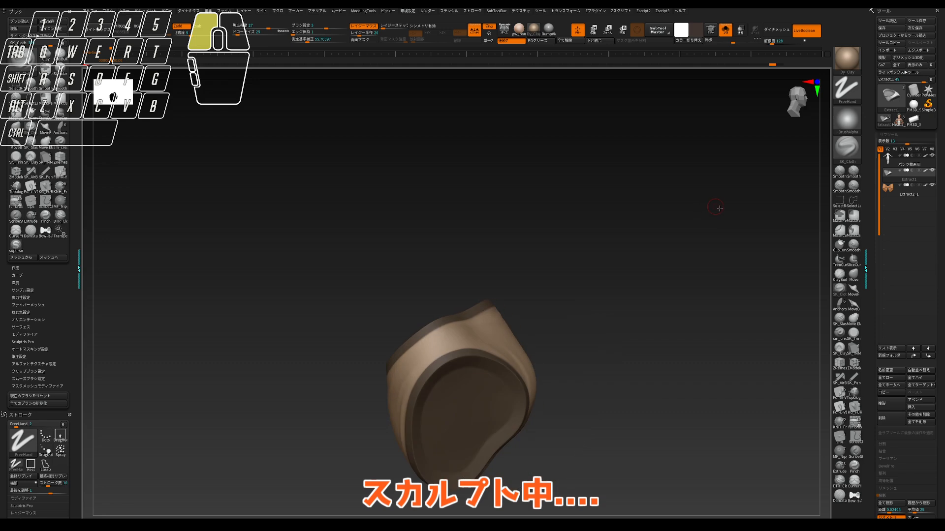
- Bring the layer list into view and sculpt wrinkles on the front side fabric beside the leg opening
left_click_drag(872, 443, 872, 228)
left_click_drag(872, 394, 872, 153)
key("ctrl+z")
right_click_drag(610, 293, 664, 291)
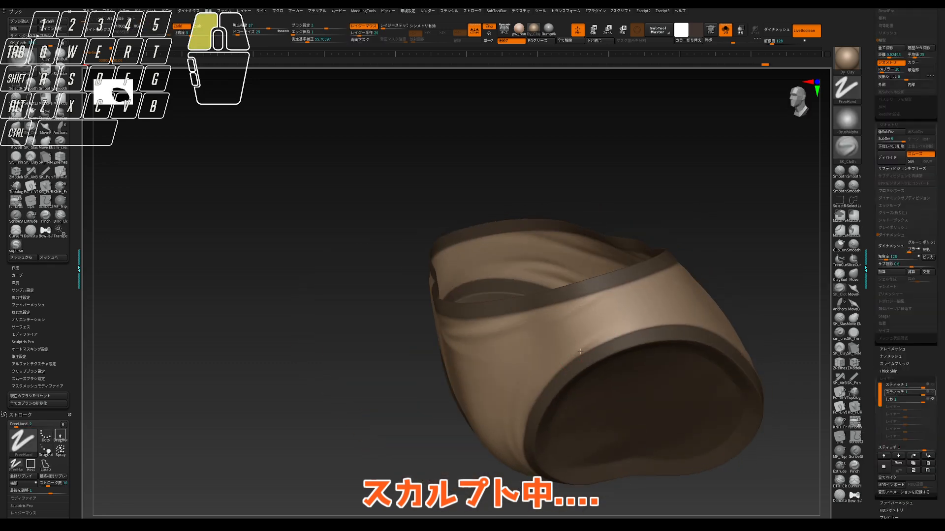
mouse_move(598, 340)
left_mouse_down()
mouse_move(624, 309)
mouse_move(627, 321)
left_mouse_up()
mouse_move(763, 232)
left_mouse_down()
mouse_move(760, 320)
mouse_move(733, 304)
mouse_move(706, 309)
left_mouse_up()
left_click_drag(599, 326, 727, 221)
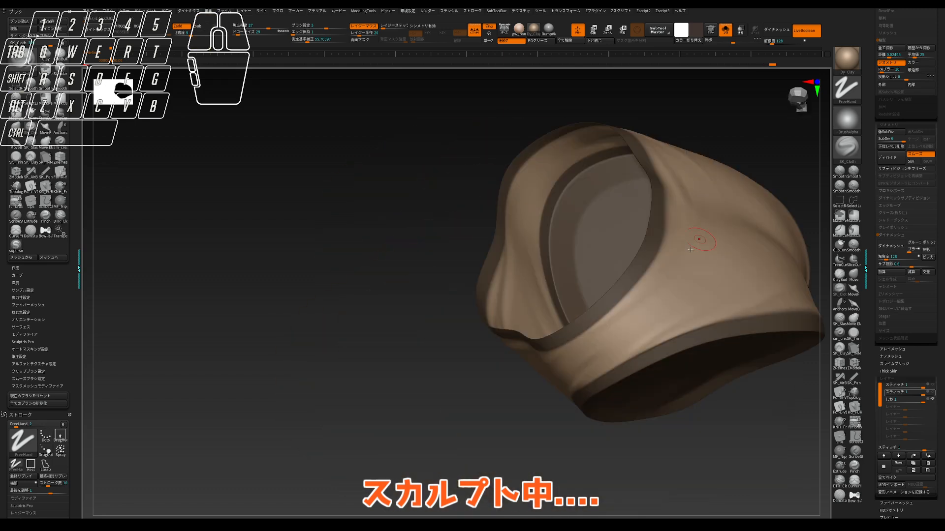
- Readjust the draw size and work on the rear hip wrinkles, undoing unwanted strokes
left_click_drag(655, 443, 640, 256)
mouse_move(640, 256)
left_mouse_down("alt")
mouse_move(594, 352)
mouse_move(610, 325)
mouse_move(588, 205)
mouse_move(615, 320)
left_mouse_up("alt")
key("ctrl+z")
key("s")
left_click_drag(634, 231, 664, 217)
left_click_drag(664, 216, 593, 246)
key("s")
key("ctrl+z")
key("ctrl+z")
left_click_drag(575, 360, 562, 435)
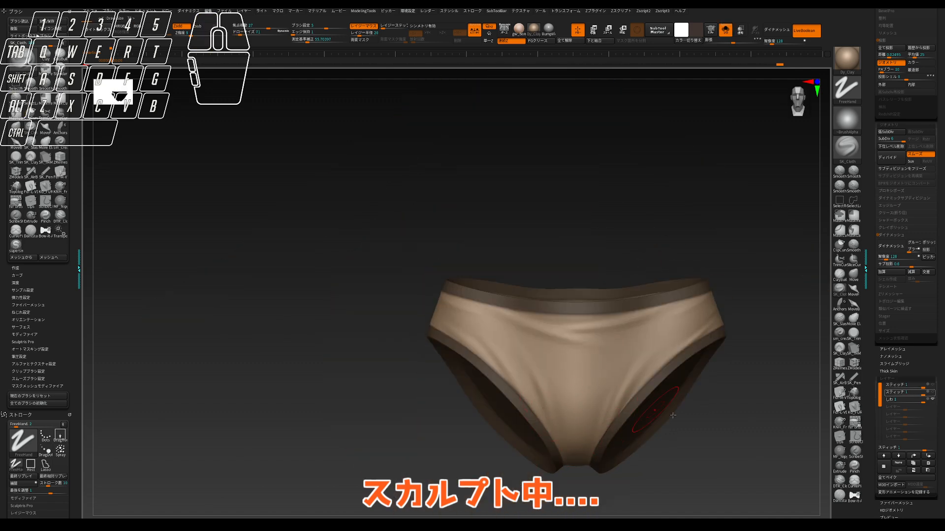
- Redisplay the body and bow with the underwear and add a new layer above the wrinkle layer
key("s")
left_click_drag(672, 364, 668, 286, "alt")
left_click(667, 89, "ctrl")
left_click(896, 463)
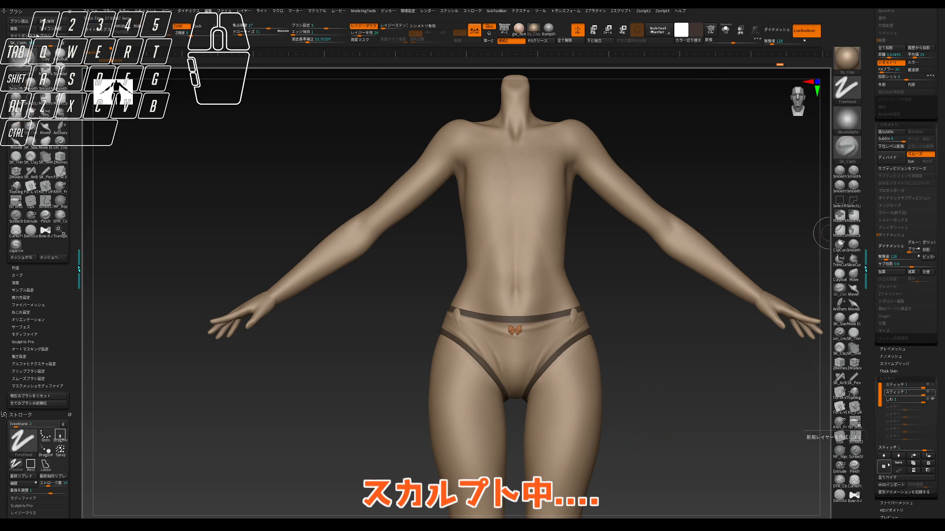
left_click_drag(743, 170, 758, 178, "ctrl")
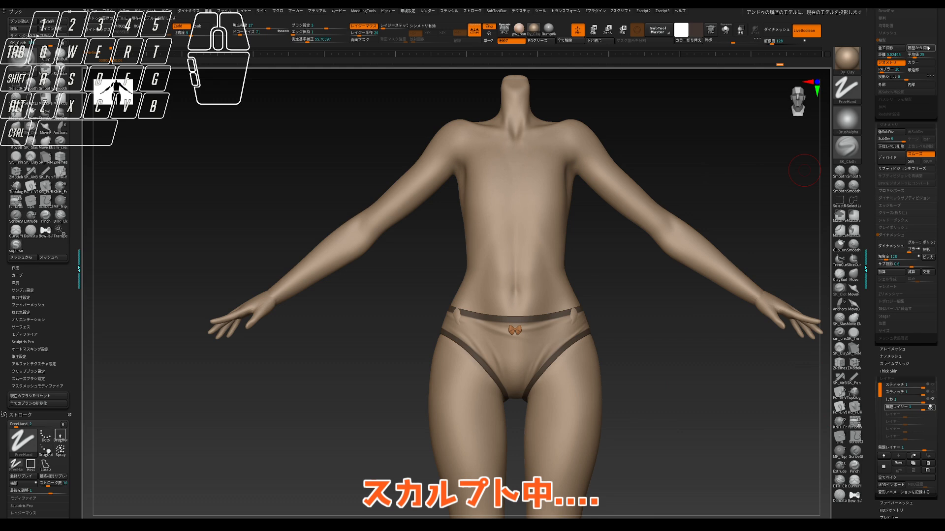
- Stop recording on the new layer and turn both スティッチ layers back on
left_click(931, 408)
left_click(931, 407)
scroll(924, 257, "up", 5)
left_click(928, 325)
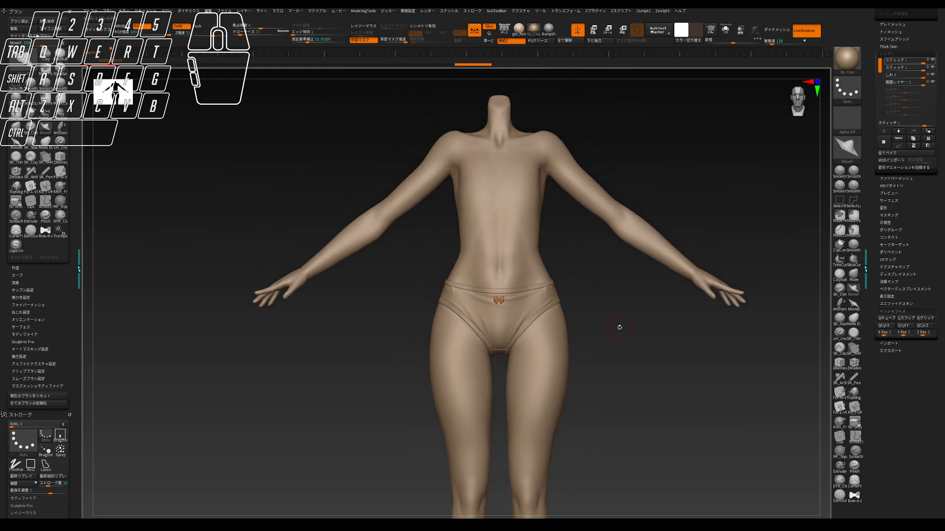
- Hide the underwear and examine the cut-out hip area of the body and the leftover fragments from several angles
mouse_move(620, 327)
middle_mouse_down()
mouse_move(626, 339)
mouse_move(819, 168)
middle_mouse_up()
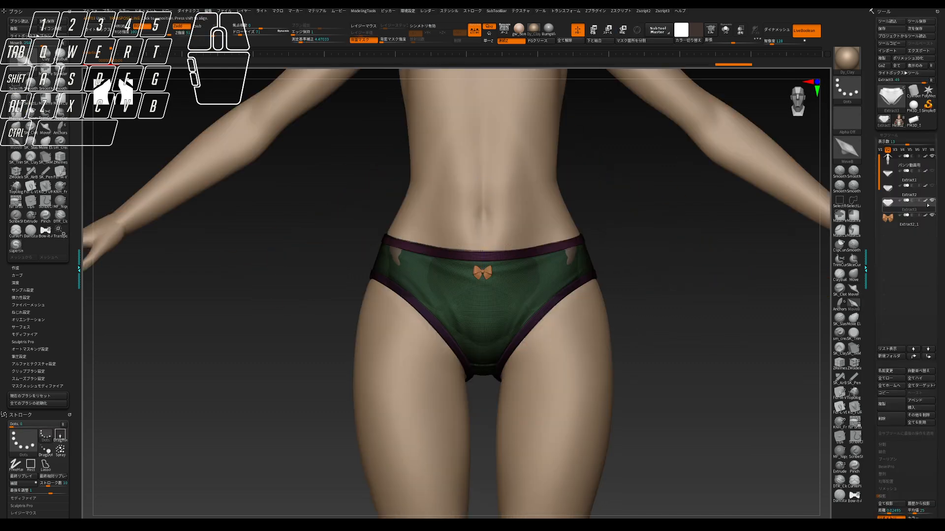
left_click_drag(712, 253, 702, 226)
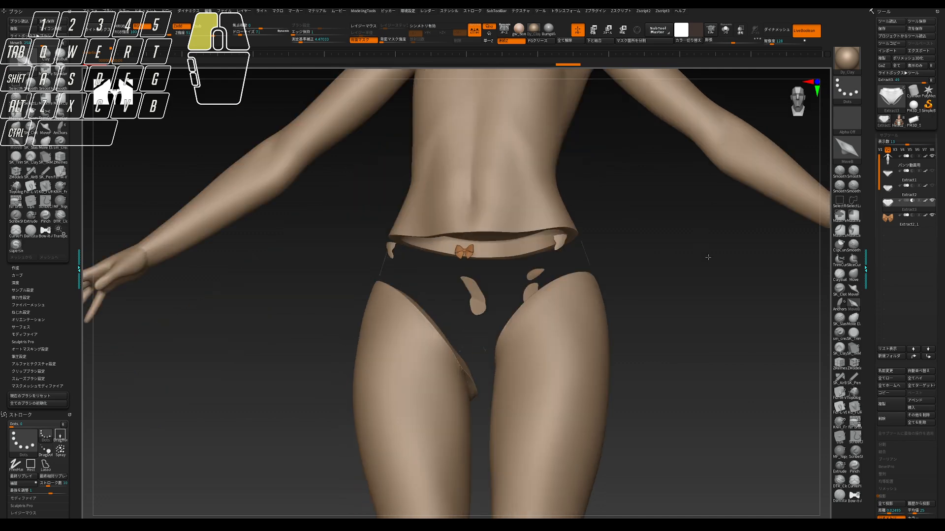
left_click_drag(706, 228, 709, 231)
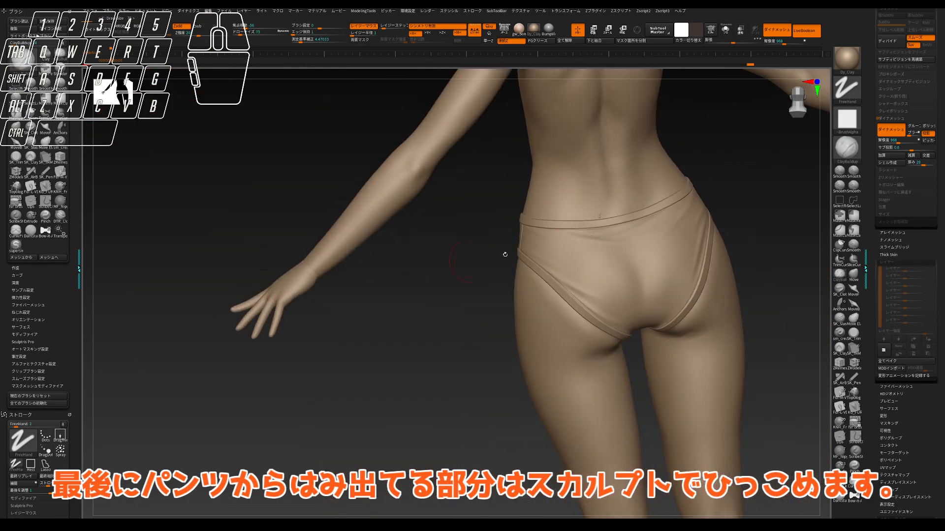
- Review the completed underwear, bow and body from the back and front for any skin poking through the fabric
left_click_drag(506, 253, 755, 399)
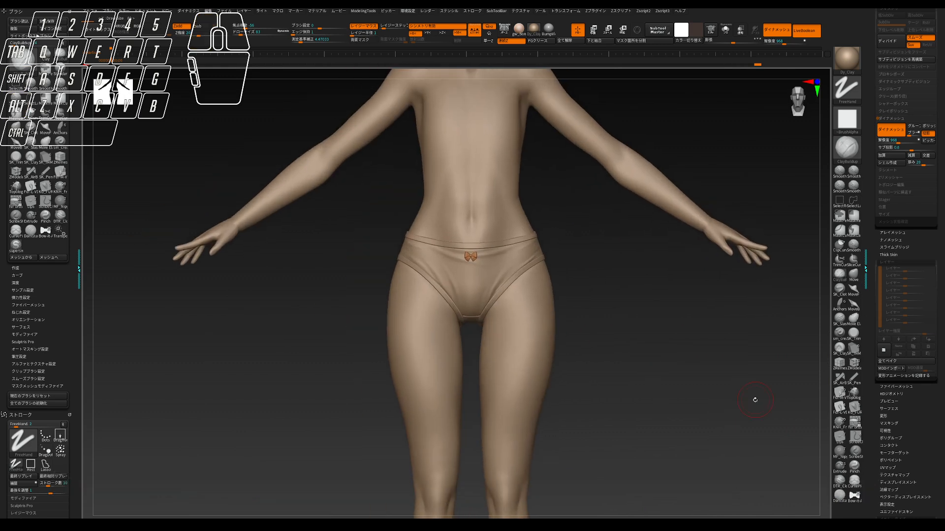
key("2")
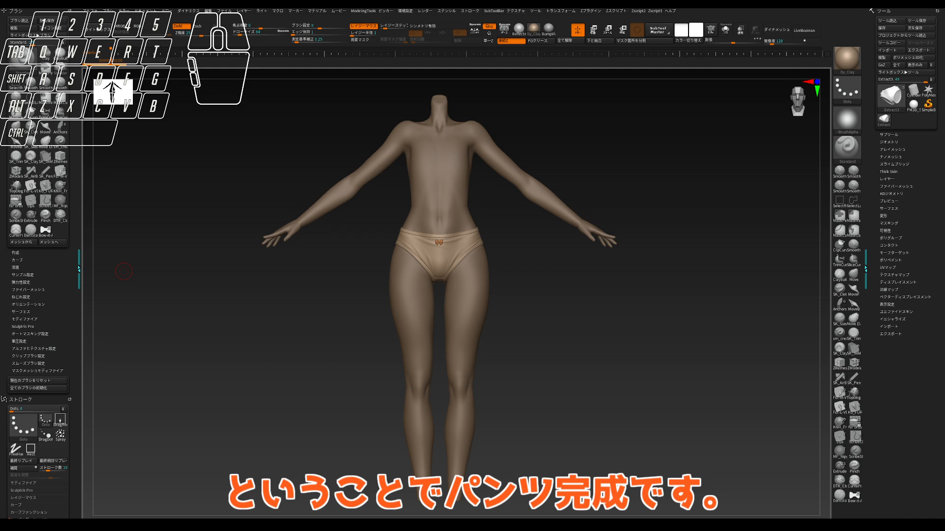
left_click_drag(244, 257, 508, 357)
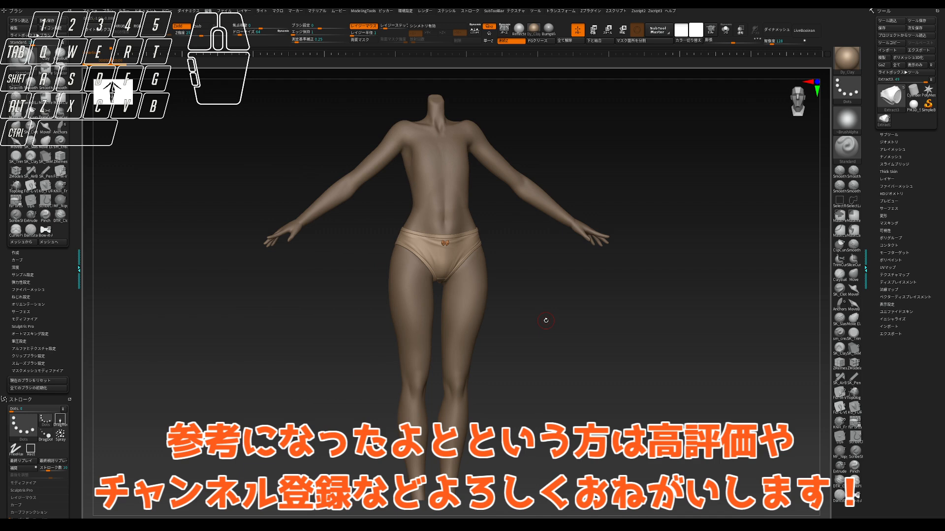
left_click_drag(580, 315, 570, 337)
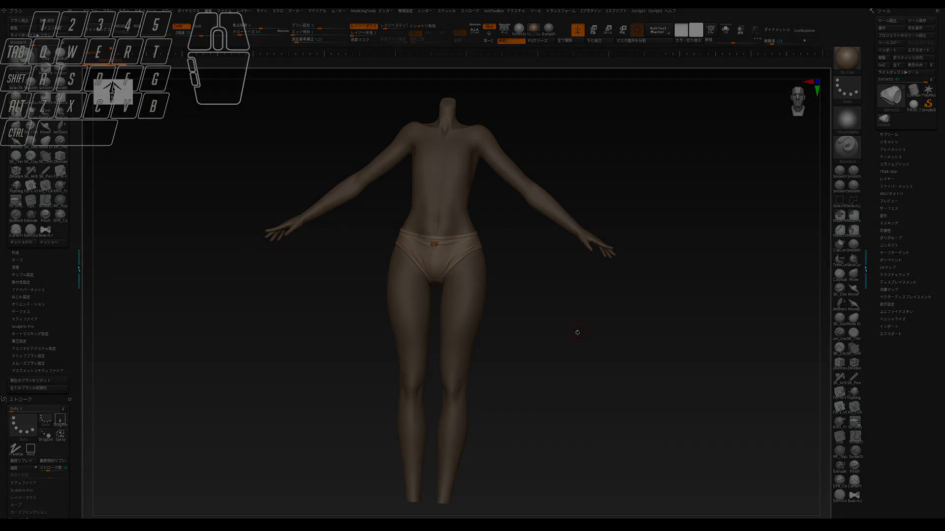